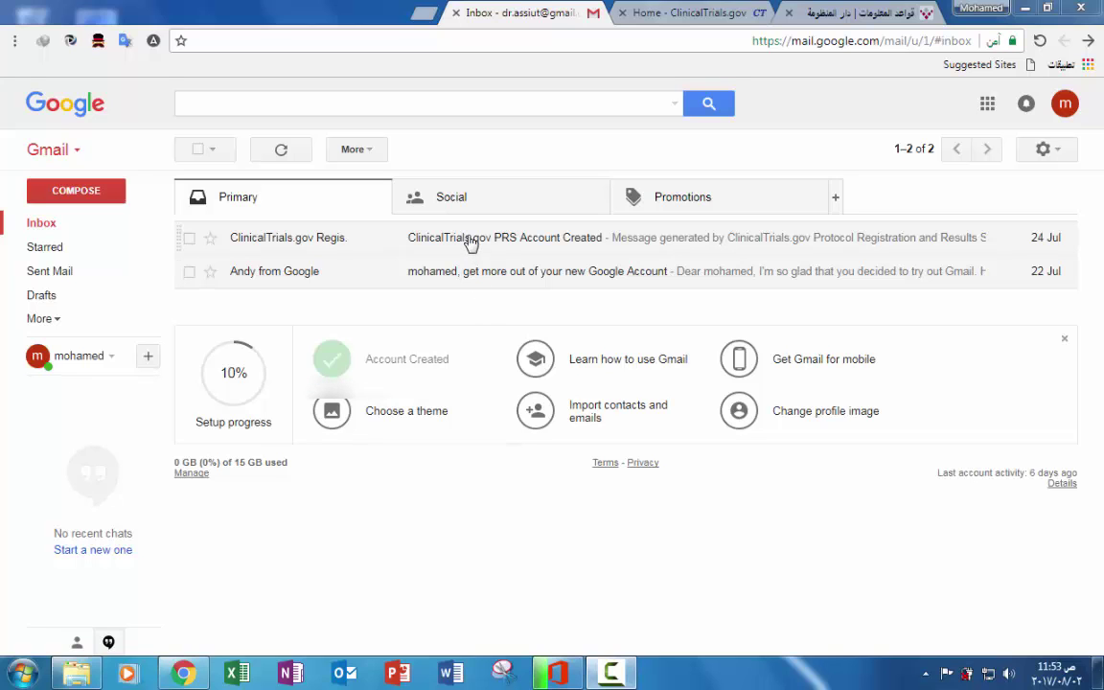
# Open the PRS account e-mail, go to the PRS login page and log in with organization AssiutU, the username and the account password.
pyautogui.click(469, 240)
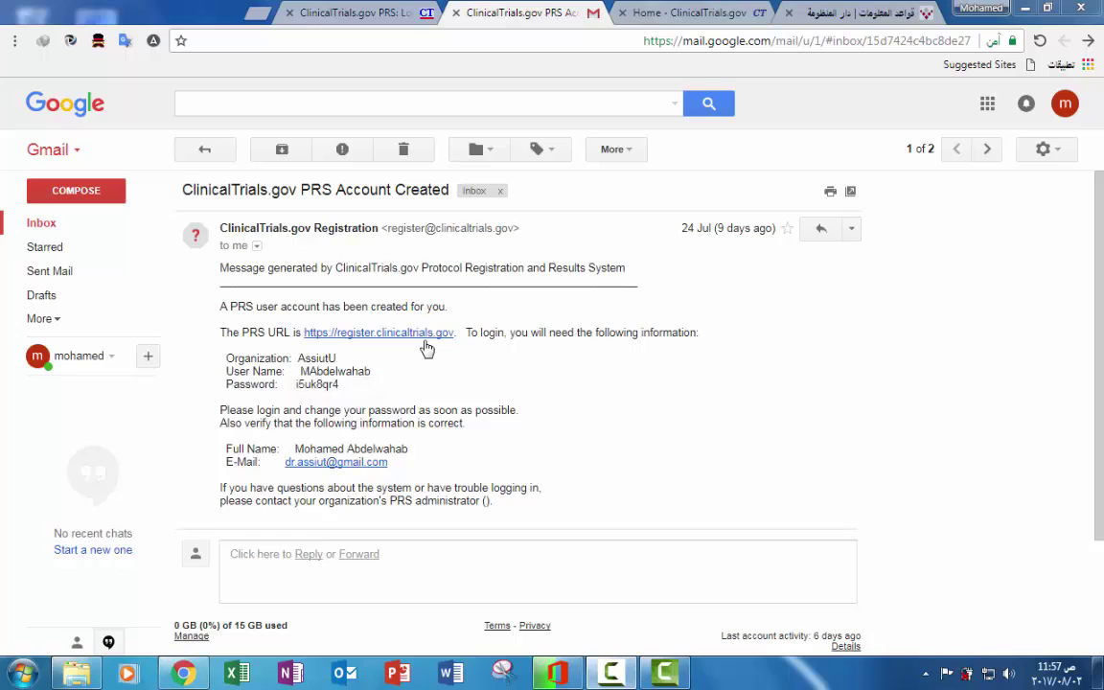
pyautogui.click(362, 17)
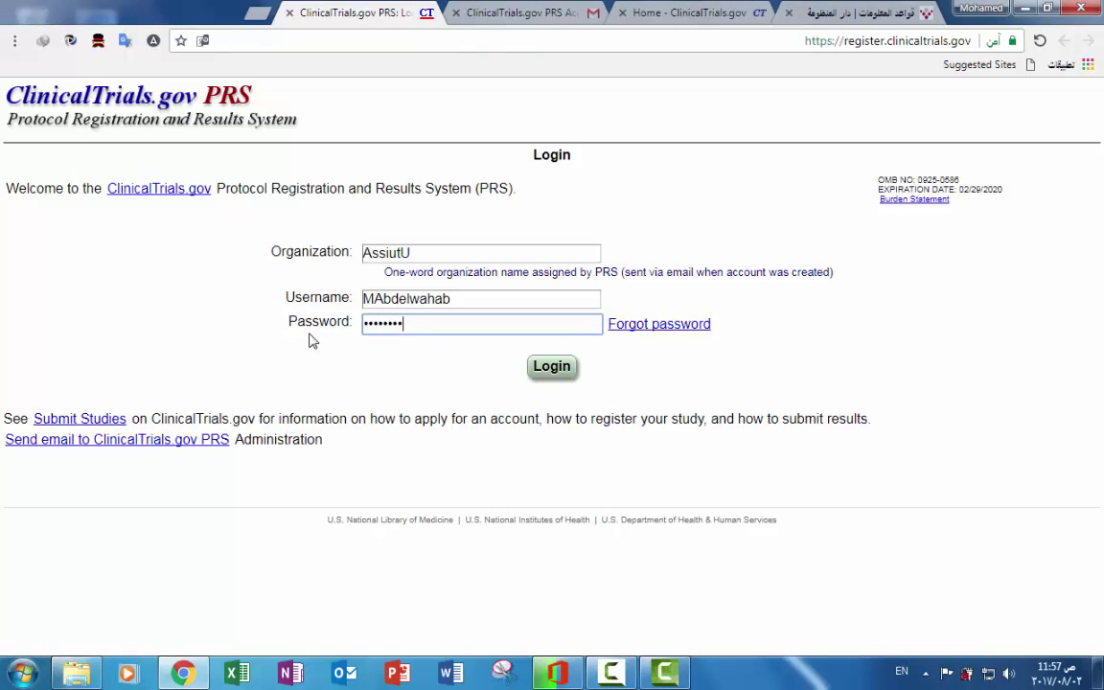
pyautogui.click(551, 367)
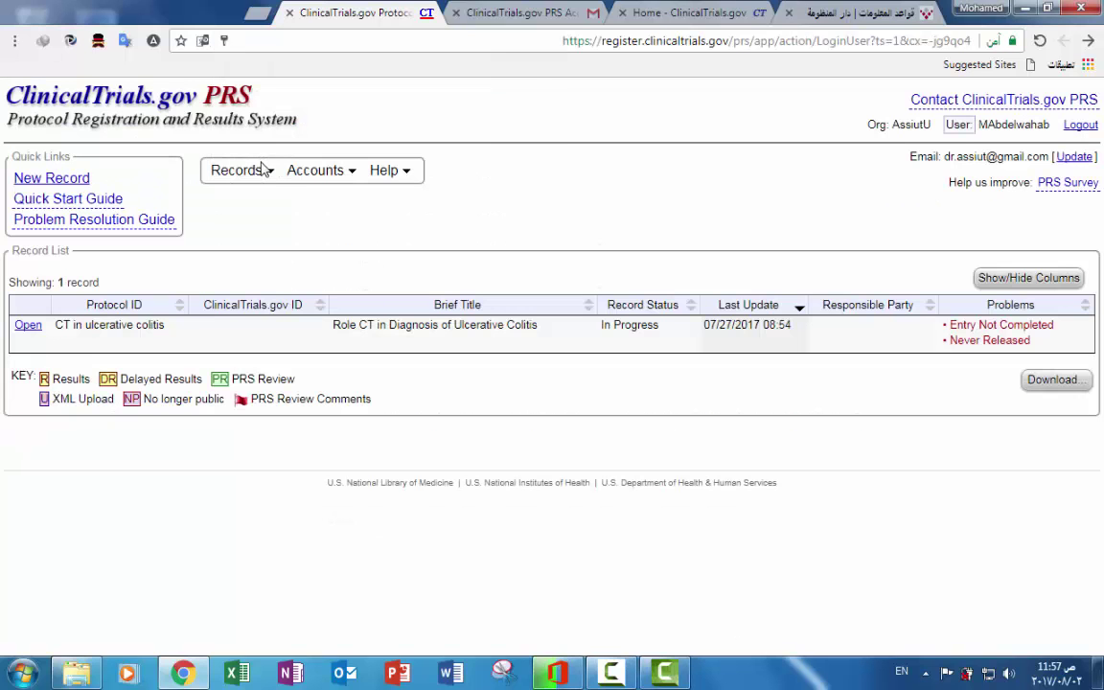
# Change the account password by entering the old password and the new password twice, and decline saving it in the browser.
pyautogui.moveTo(300, 170)
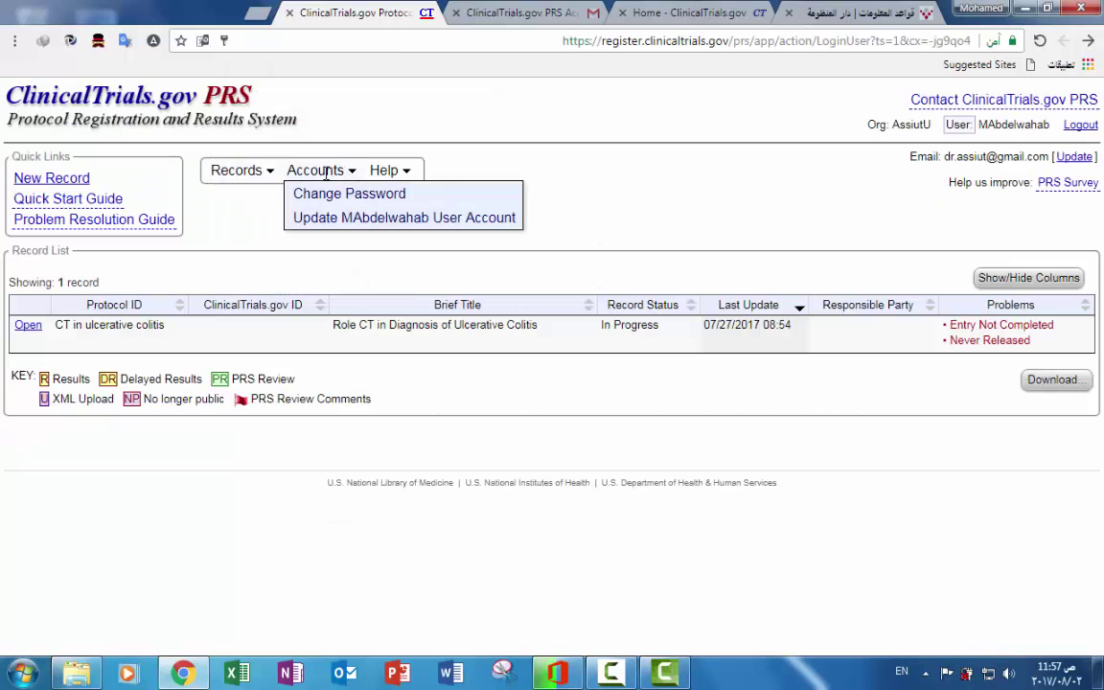
pyautogui.click(325, 195)
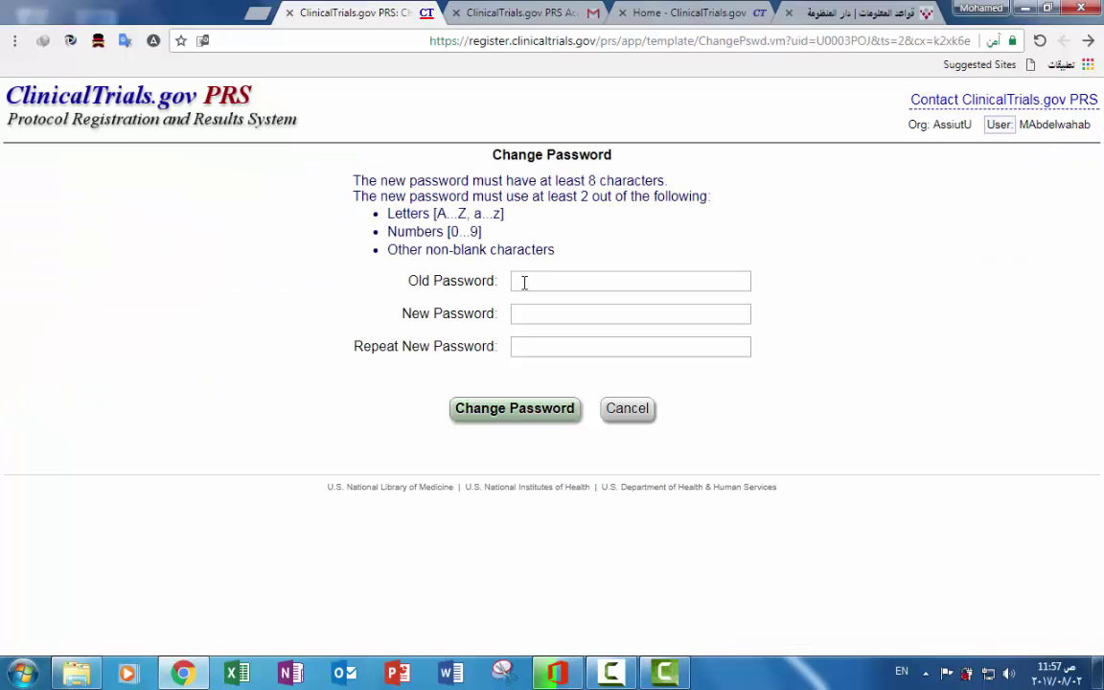
pyautogui.click(524, 282)
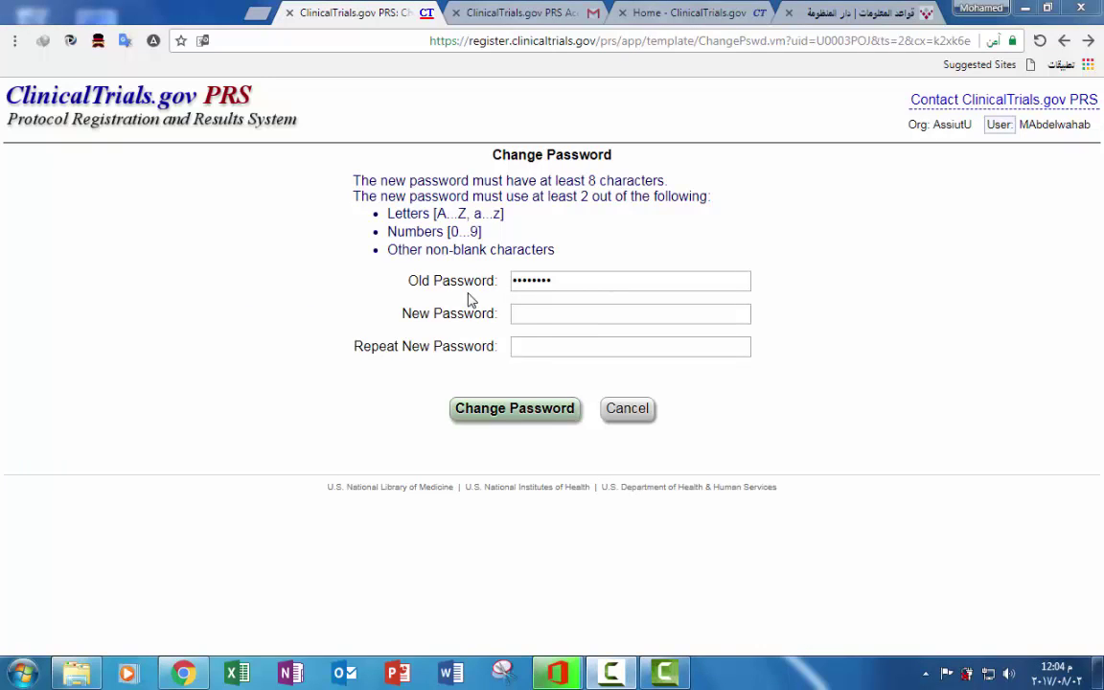
pyautogui.click(528, 316)
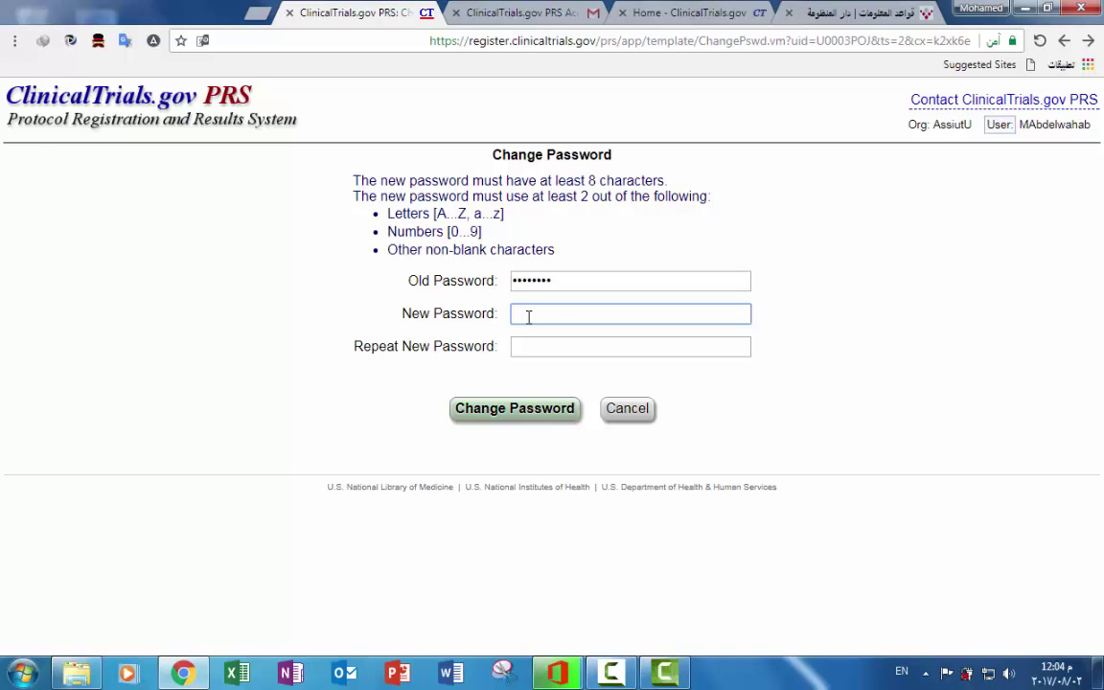
pyautogui.write('a')
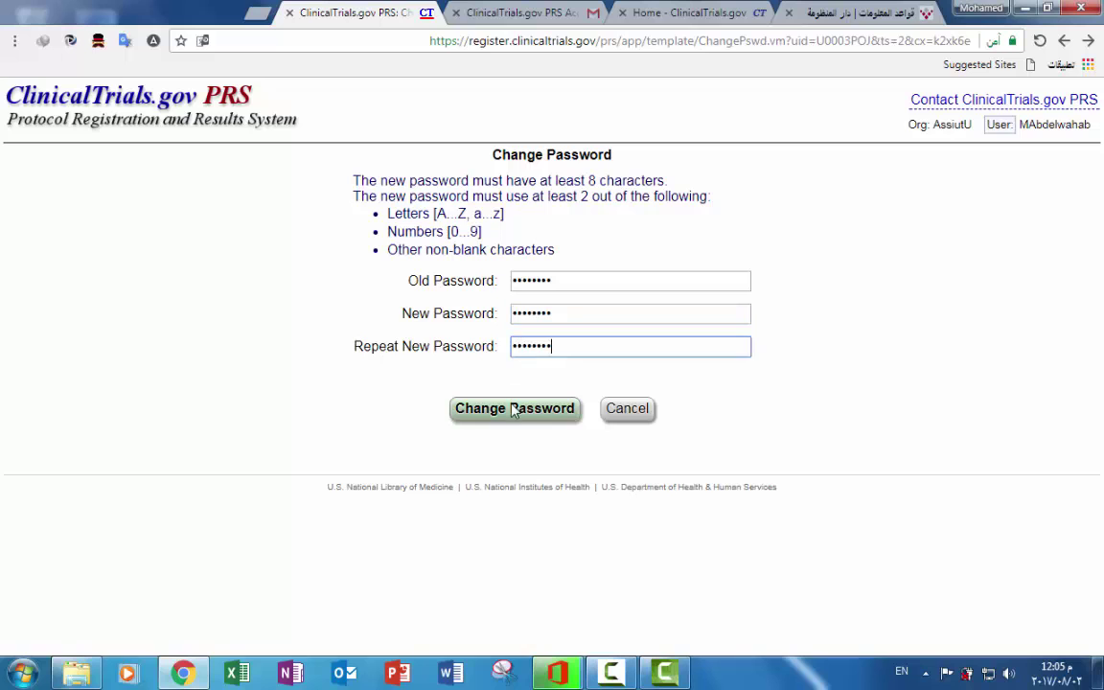
pyautogui.click(510, 414)
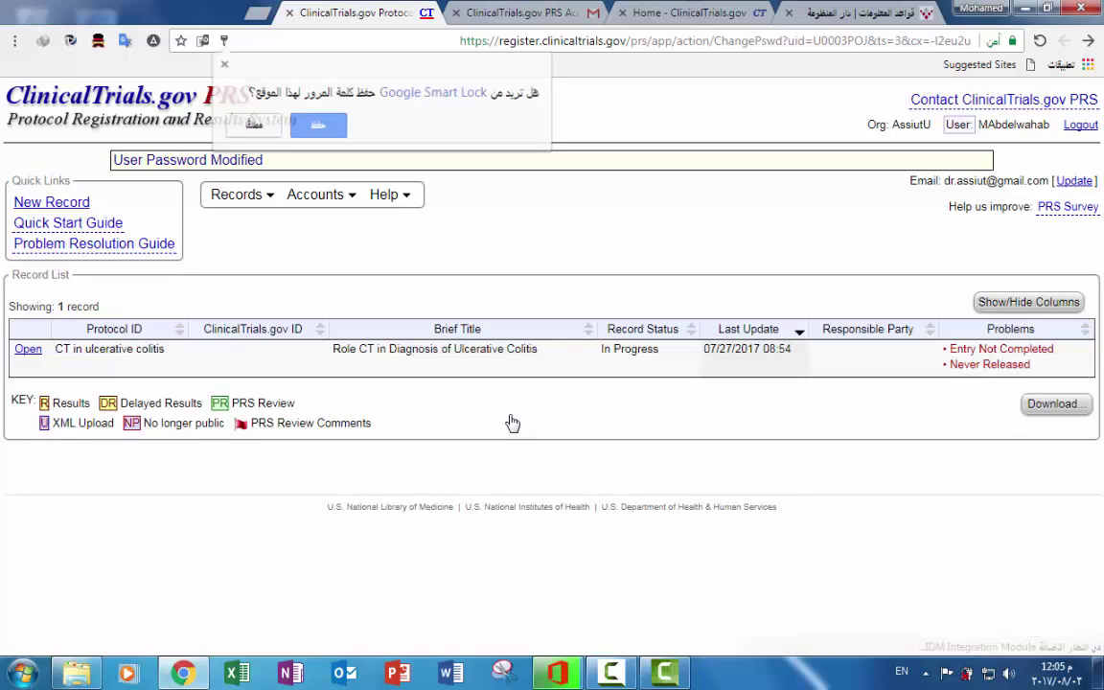
pyautogui.click(255, 127)
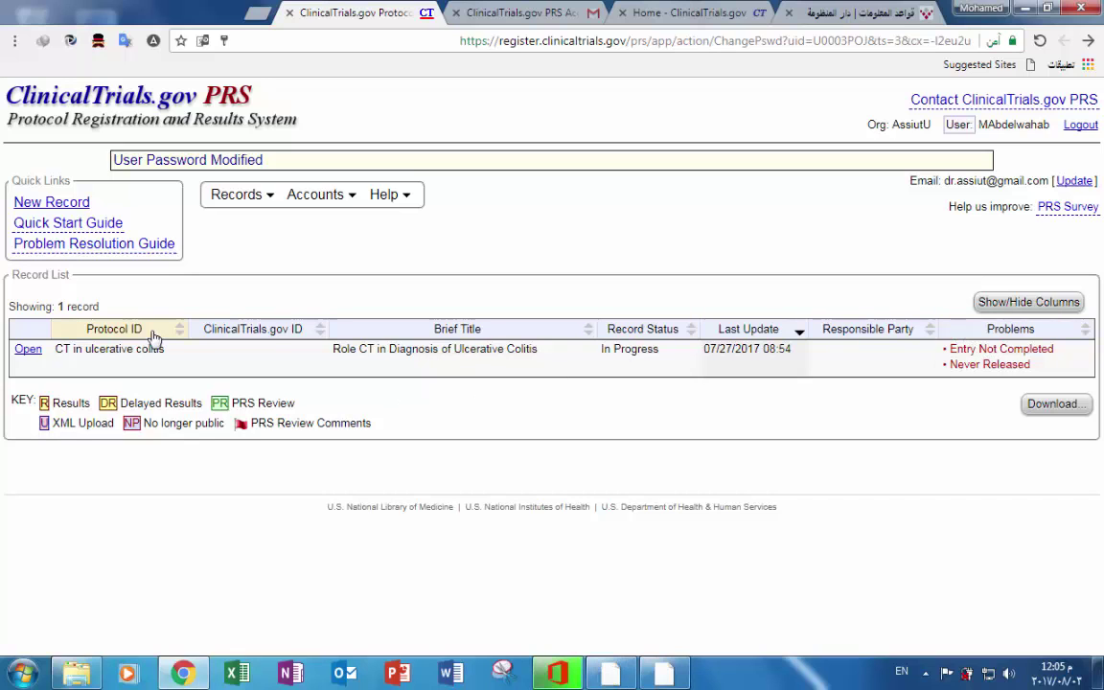
# Start a new study record and try to continue with the required fields left empty.
pyautogui.click(60, 205)
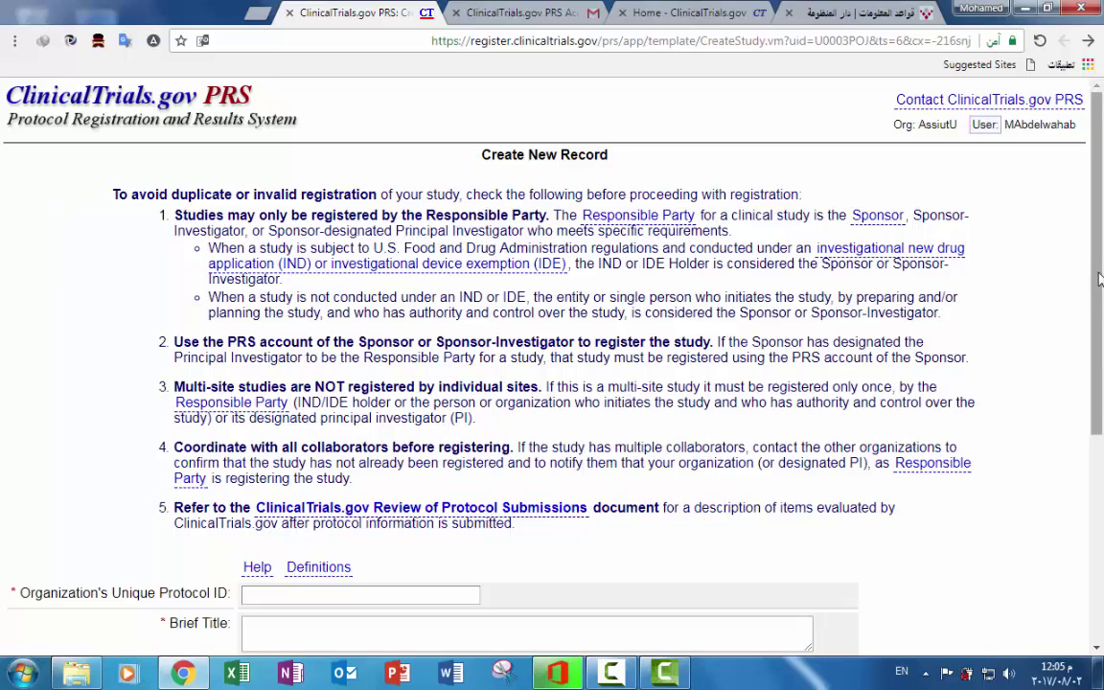
pyautogui.moveTo(1099, 278); pyautogui.dragTo(1097, 453)
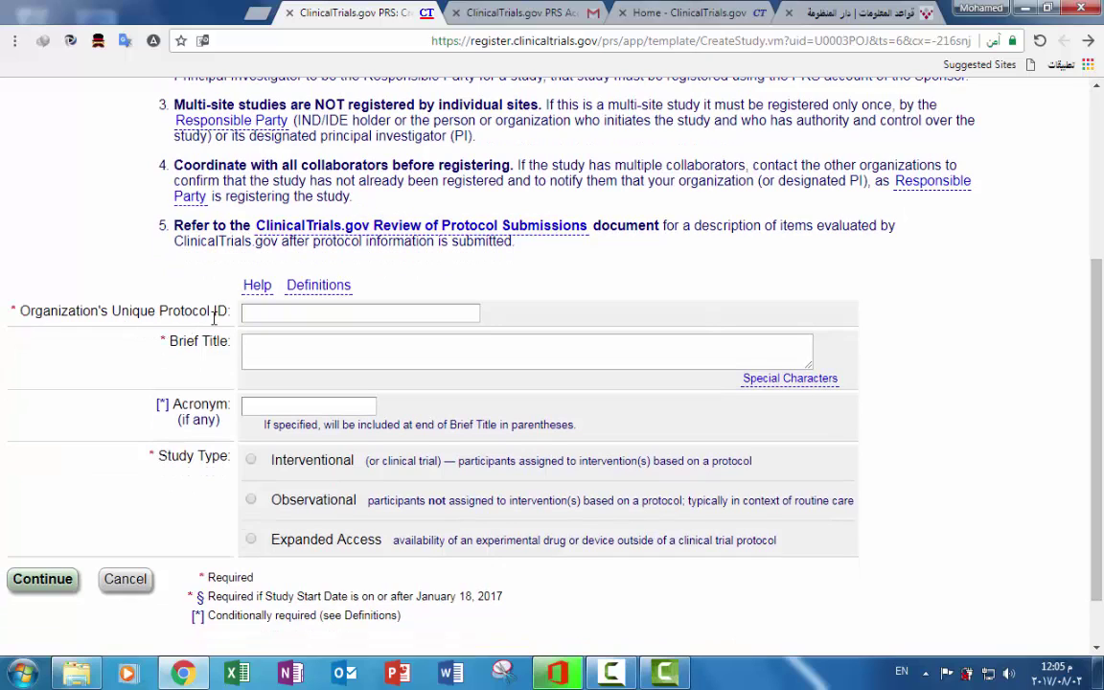
pyautogui.click(249, 317)
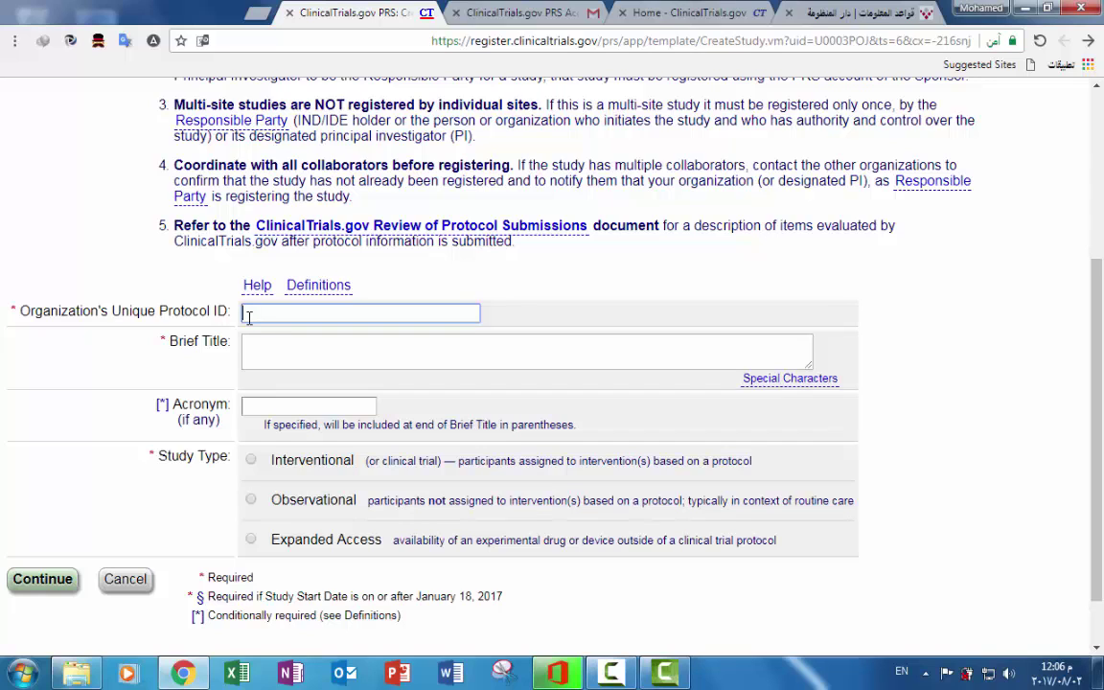
pyautogui.click(256, 361)
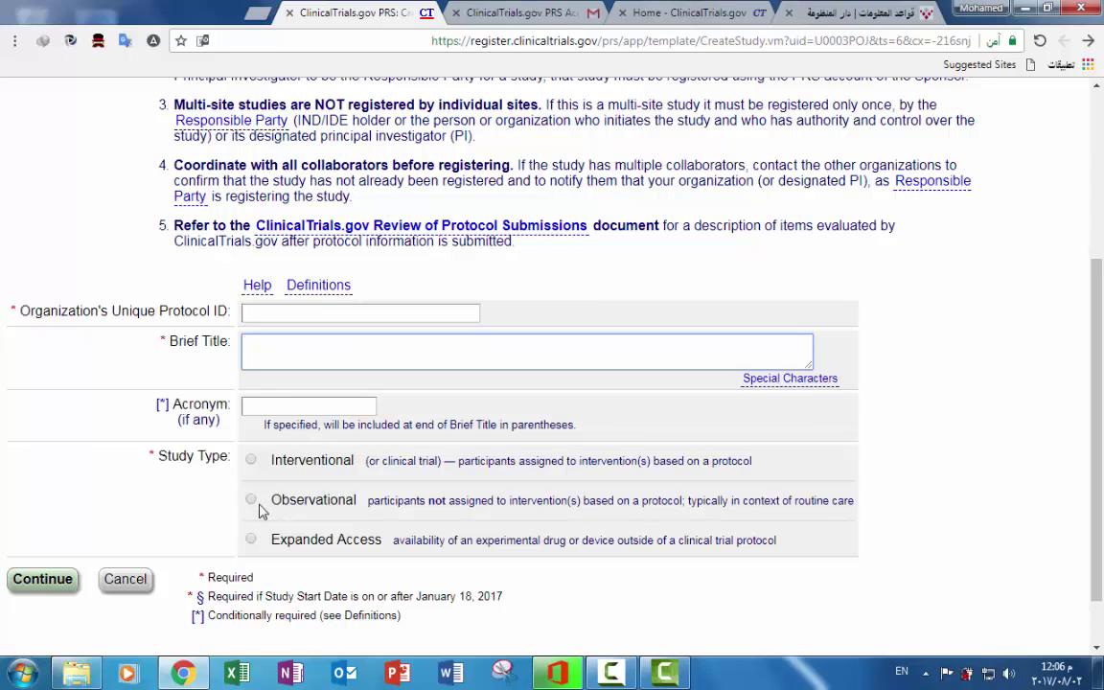
pyautogui.click(46, 587)
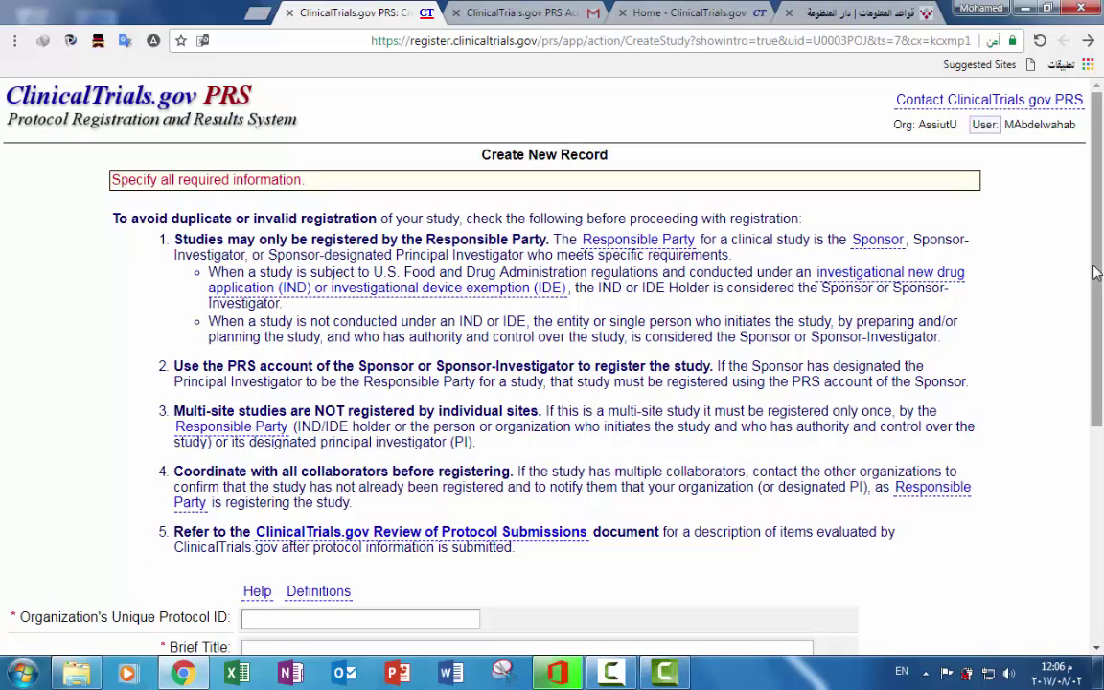
# Create the record with protocol ID "MRS in brain tumors" and brief title "Role of MR spectroscopy in Brain tumors", and dismiss the introduction.
pyautogui.scroll(-4, 637, 286)
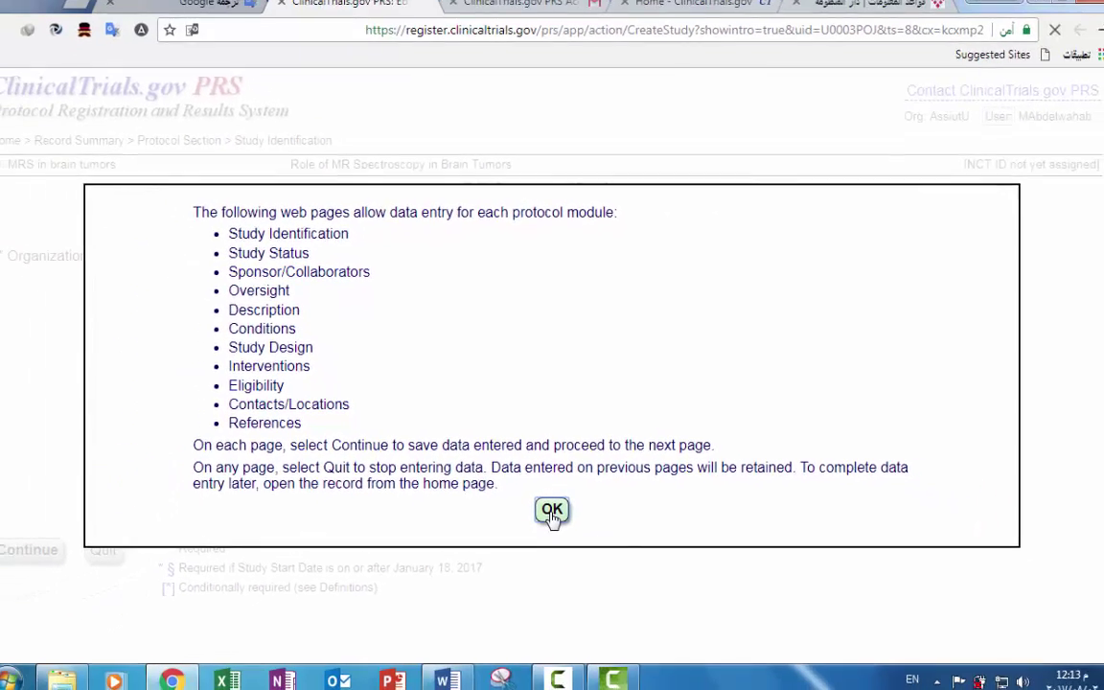
pyautogui.click(552, 512)
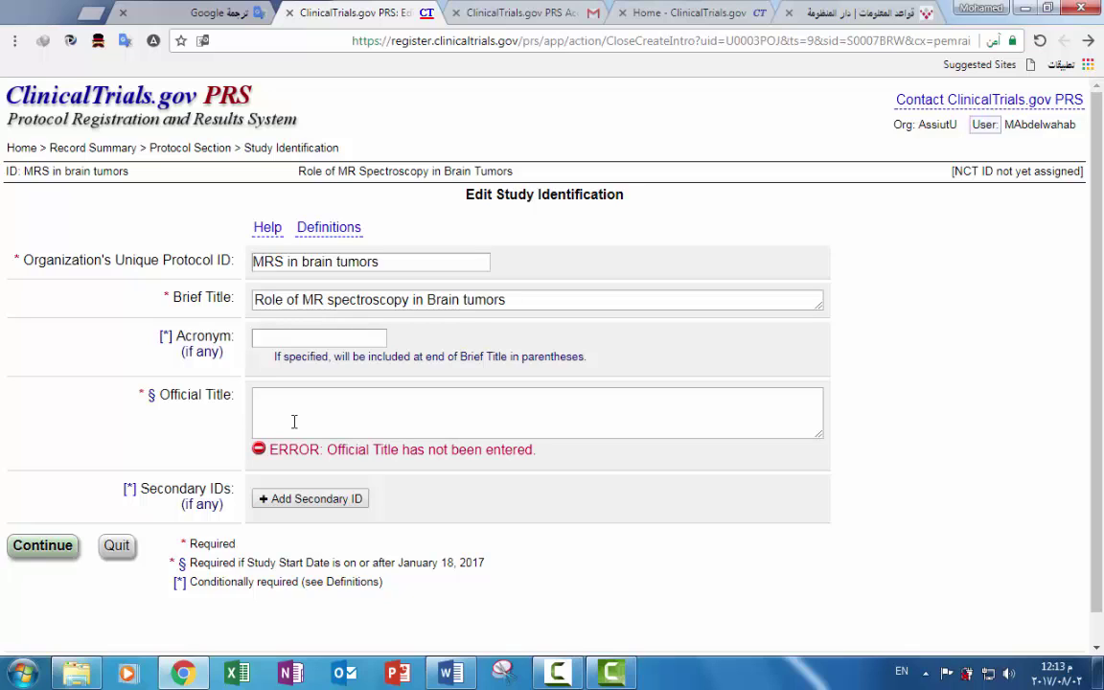
# Enter the official title "Role of Magnetic Resonance Spectroscopy in Differentiating Brain Tumors" and continue to the study status page.
pyautogui.click(511, 299)
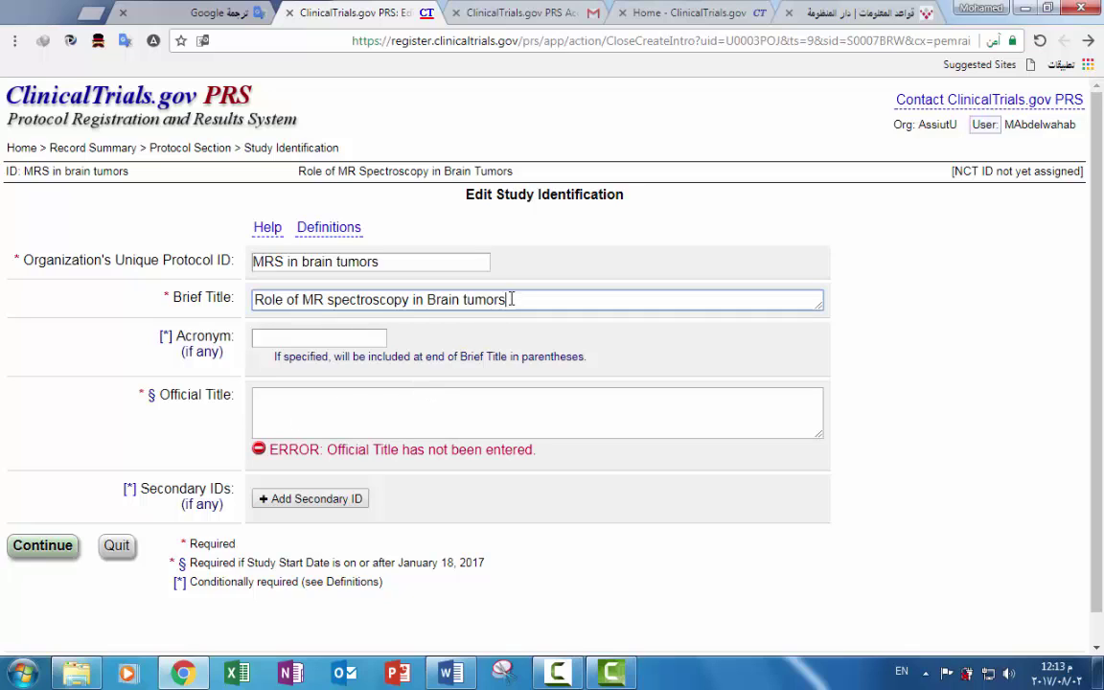
pyautogui.moveTo(511, 299); pyautogui.dragTo(219, 316)
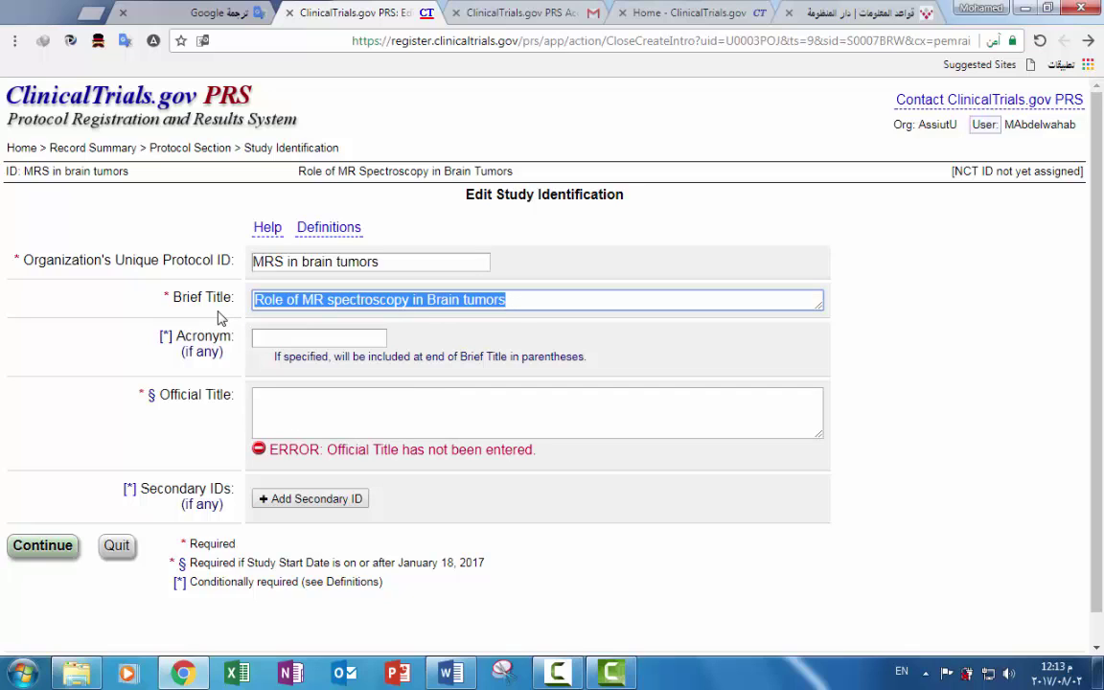
pyautogui.click(269, 405)
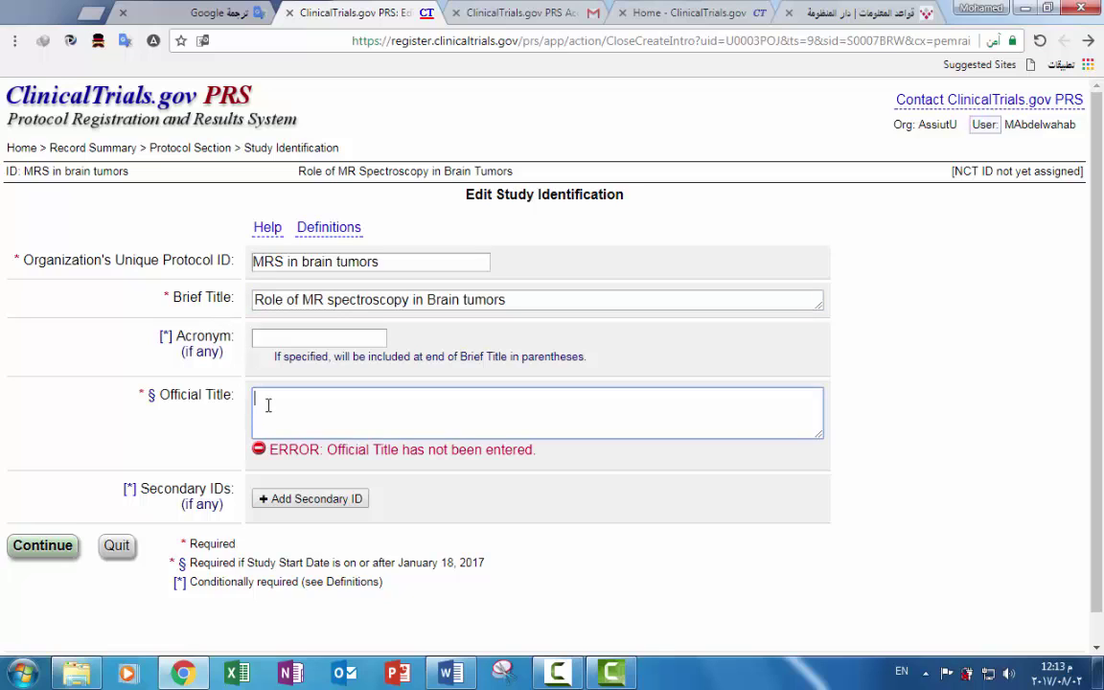
pyautogui.write('Role of Magnetic Resonance Spectroscopy in Differentiating Brain Tumors')
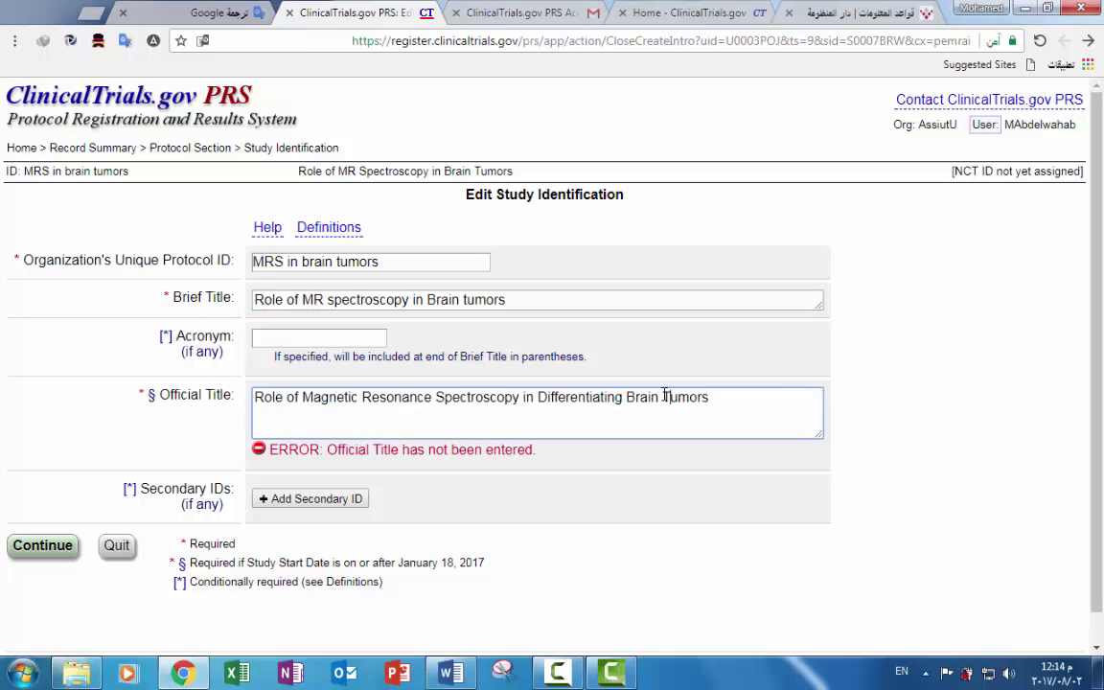
pyautogui.click(329, 414)
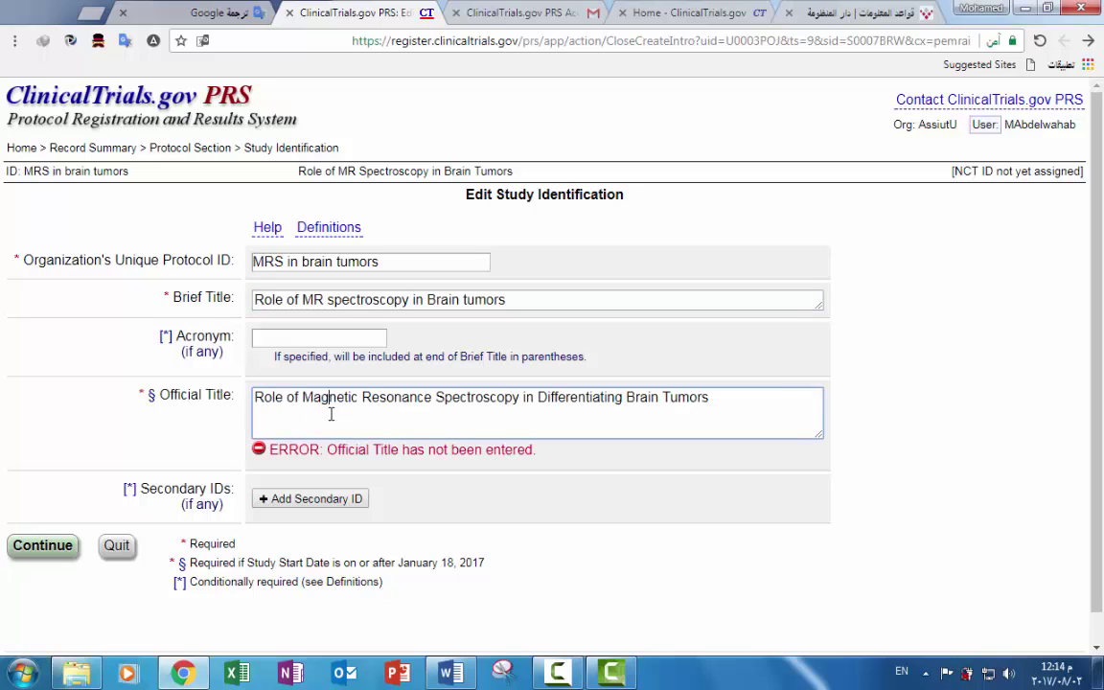
pyautogui.click(55, 552)
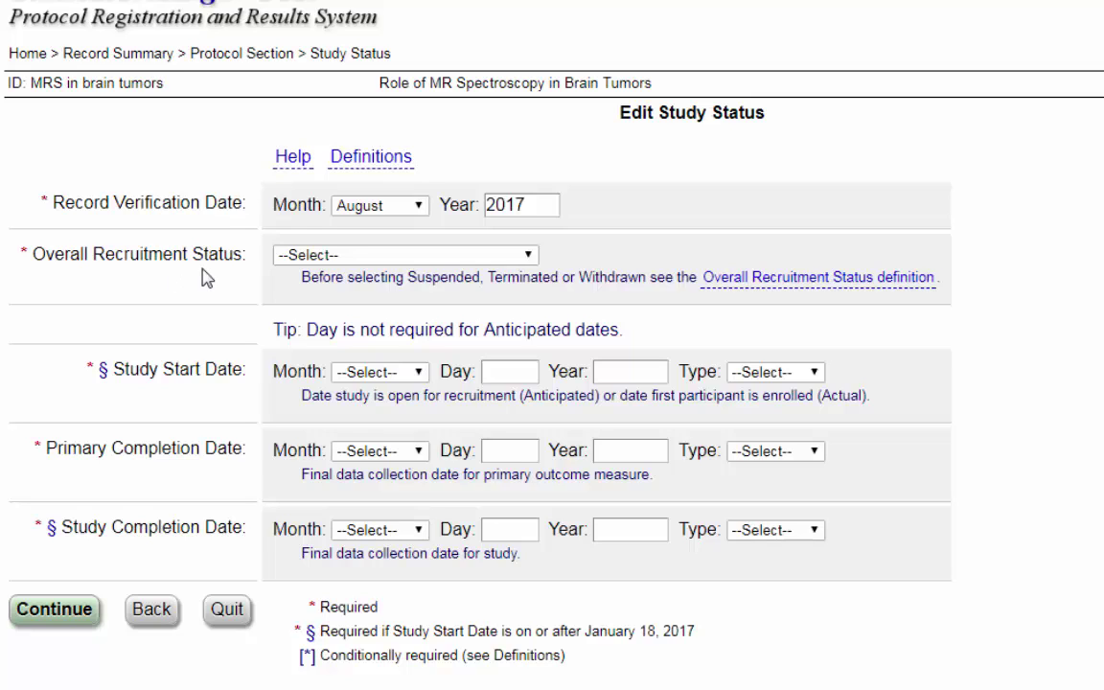
# Consult the Overall Recruitment Status definition and set the study's overall recruitment status to Not yet recruiting.
pyautogui.click(422, 255)
pyautogui.click(518, 273)
pyautogui.click(767, 293)
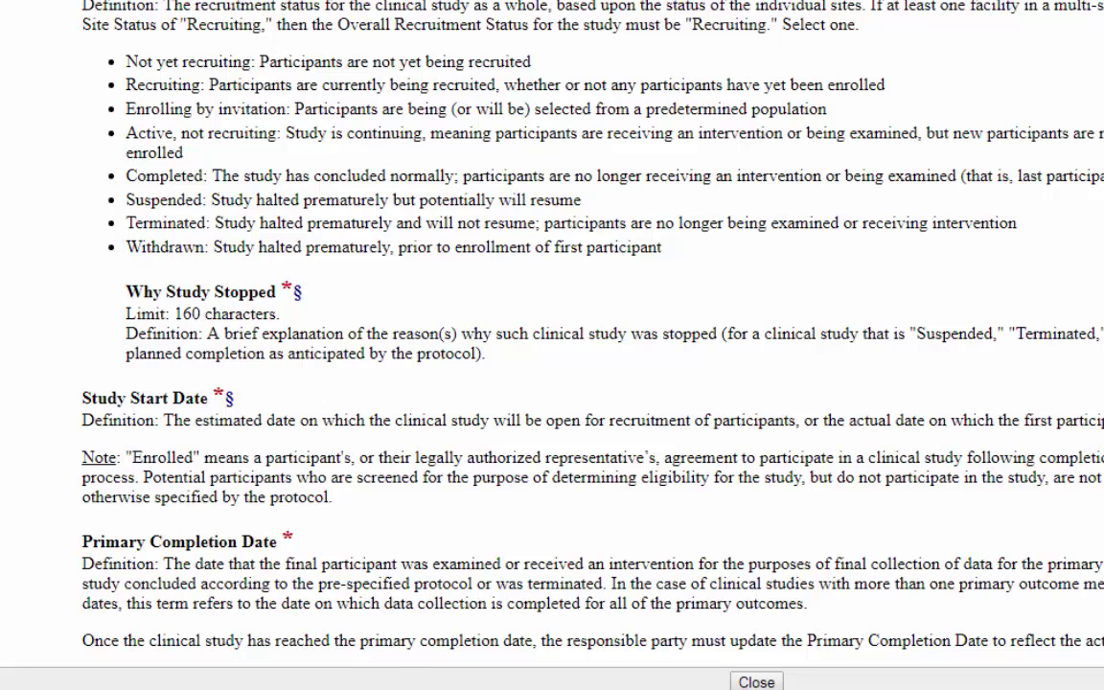
pyautogui.click(756, 682)
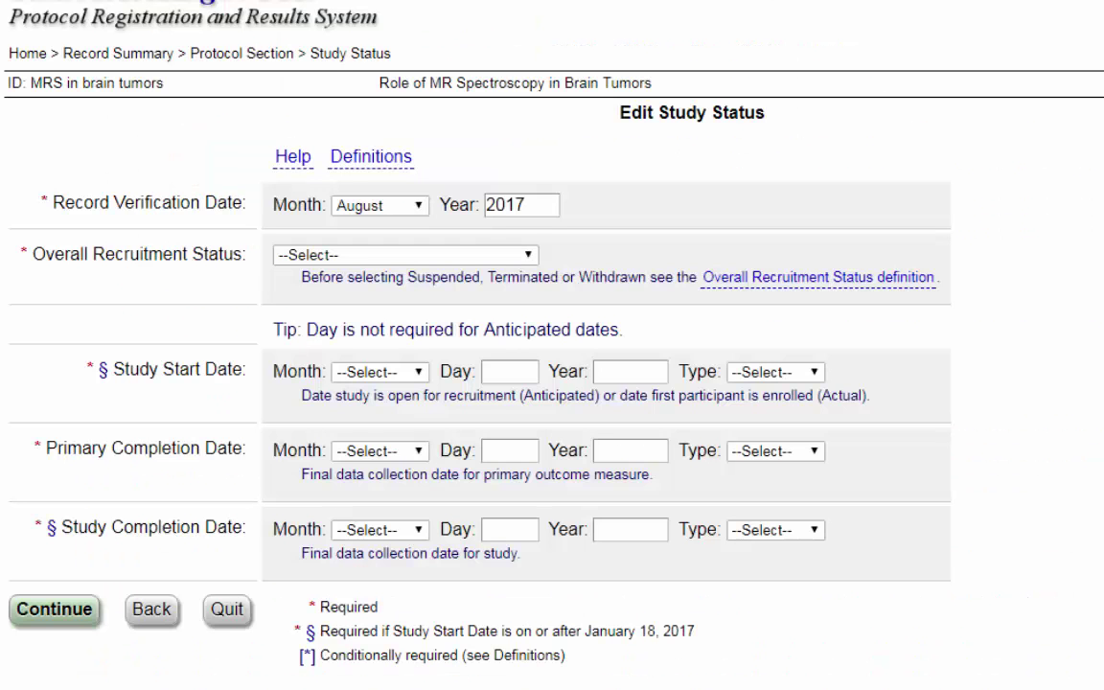
pyautogui.click(528, 257)
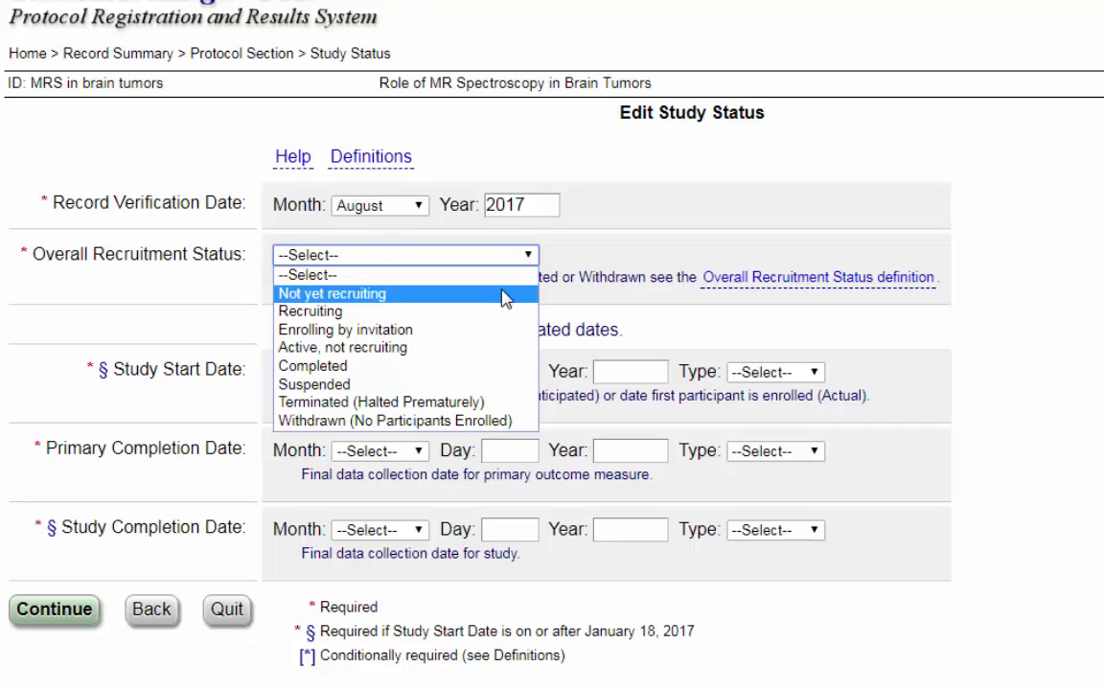
pyautogui.click(505, 294)
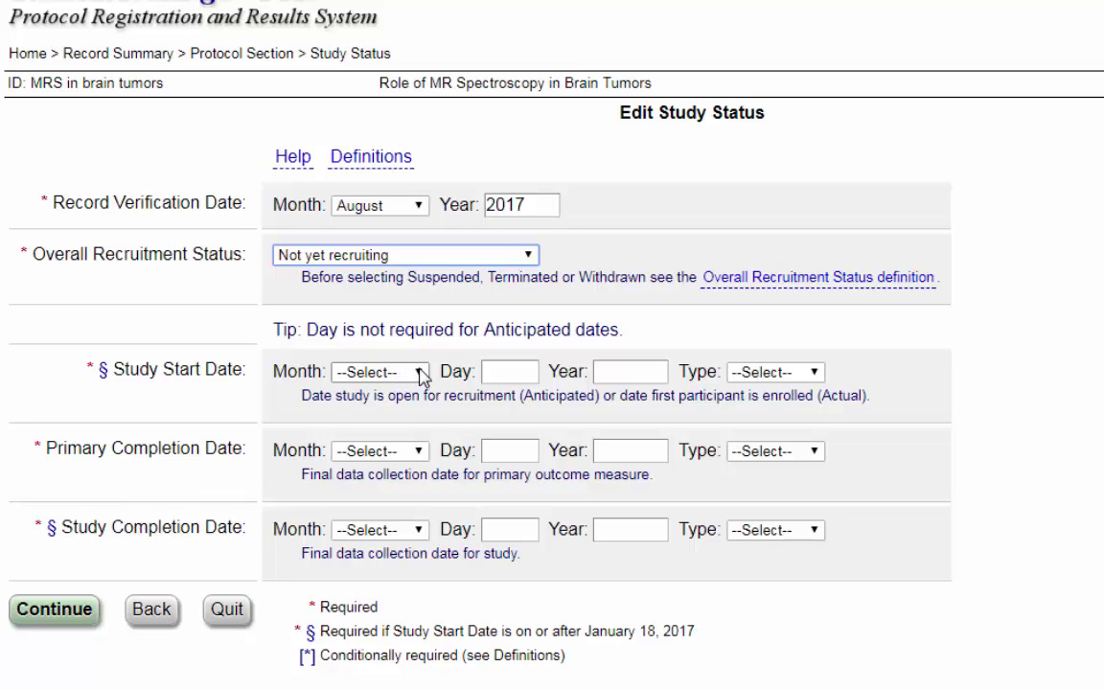
# Set the study start date to September 1, 2017 with the type Anticipated.
pyautogui.click(815, 373)
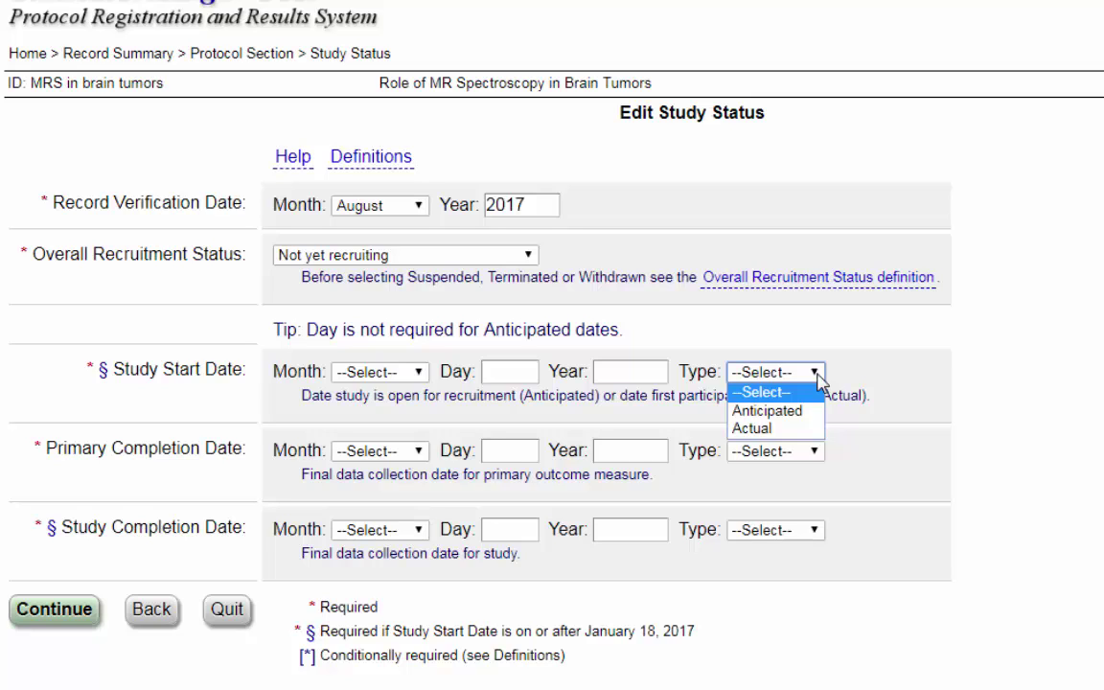
pyautogui.click(996, 415)
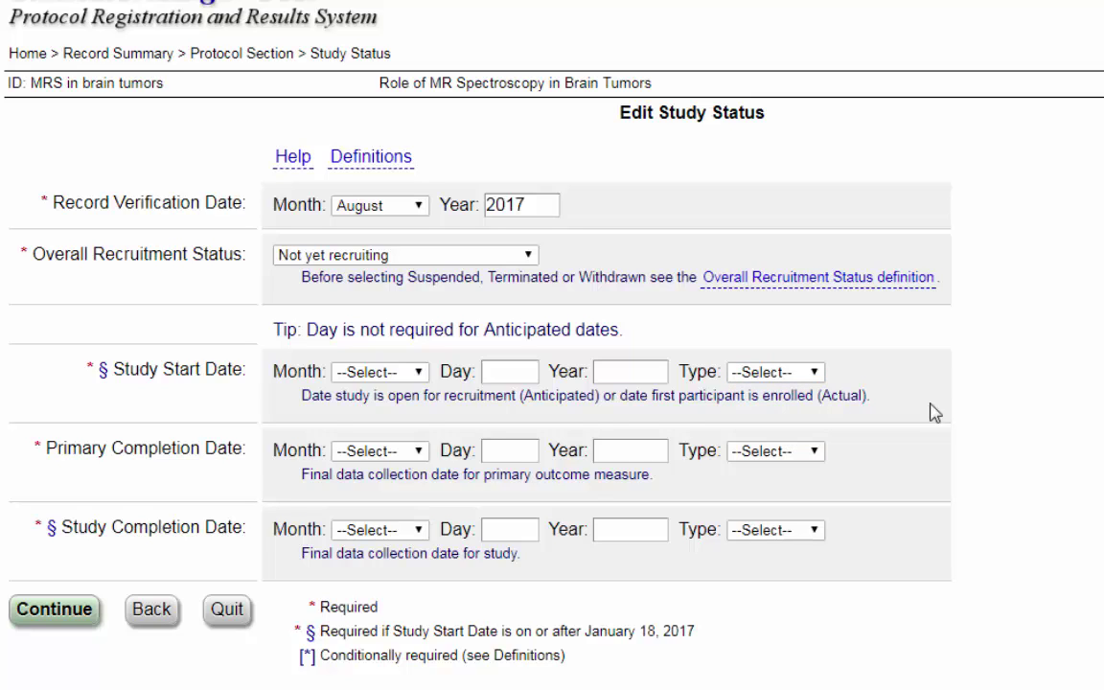
pyautogui.click(417, 376)
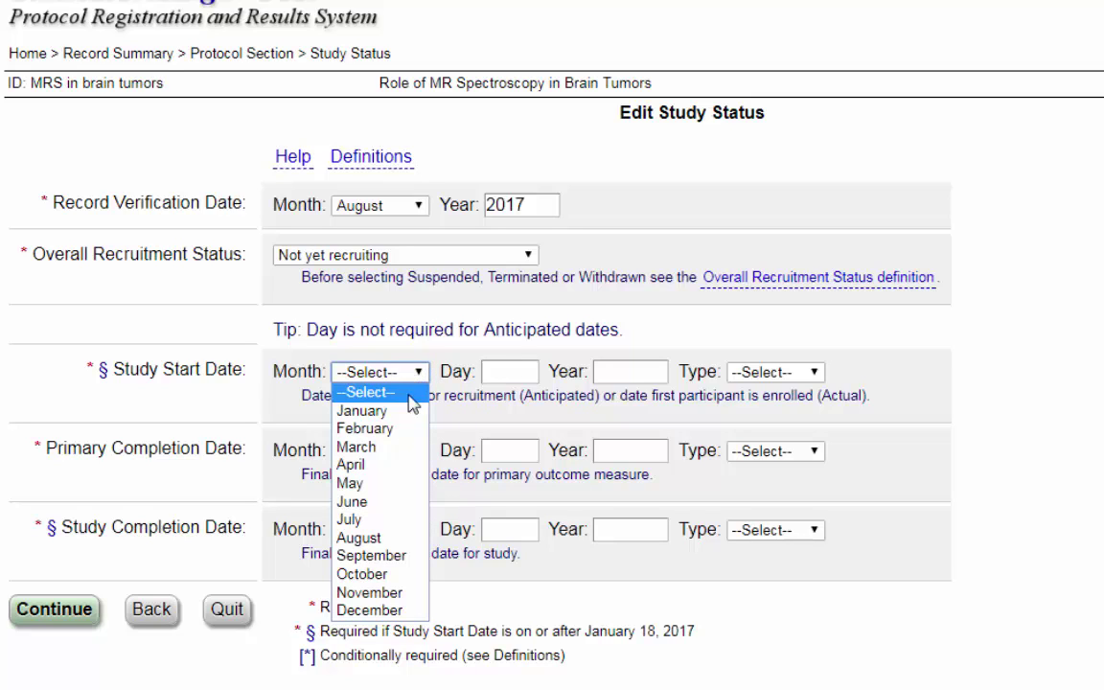
pyautogui.click(388, 556)
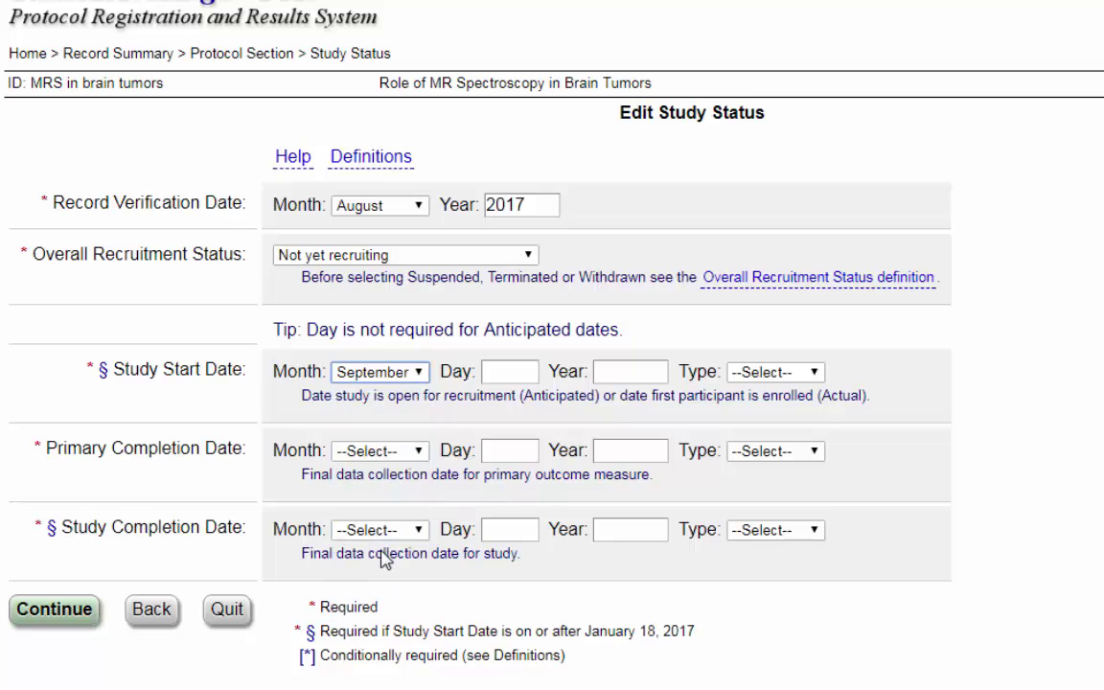
pyautogui.click(510, 377)
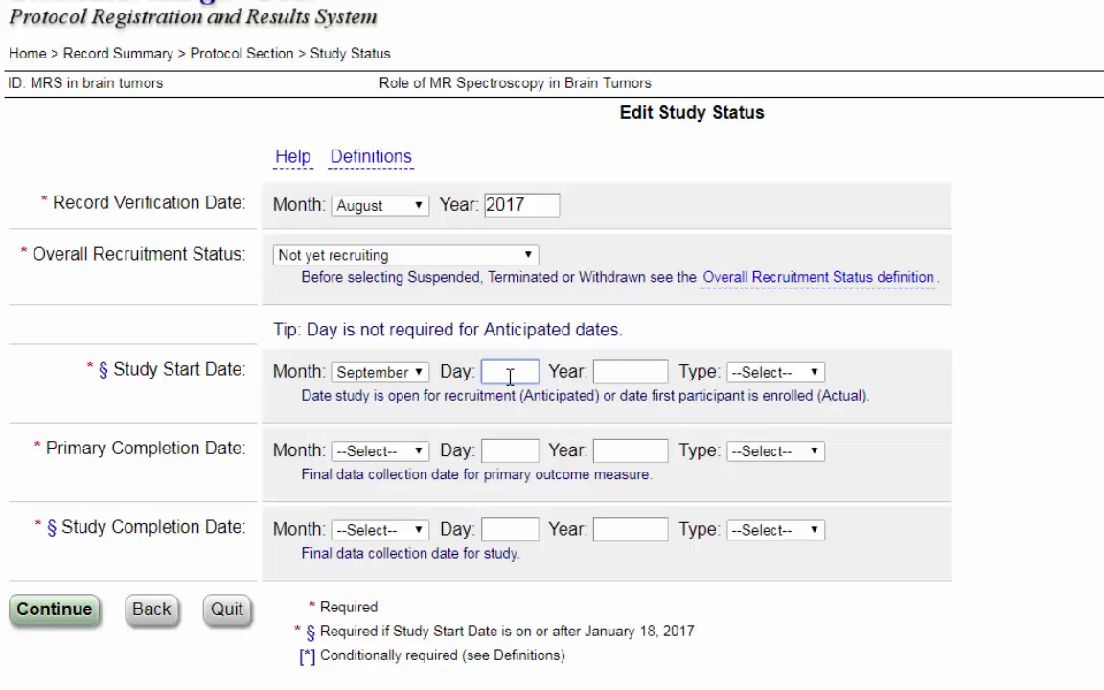
pyautogui.write('1')
pyautogui.click(612, 375)
pyautogui.write('2017')
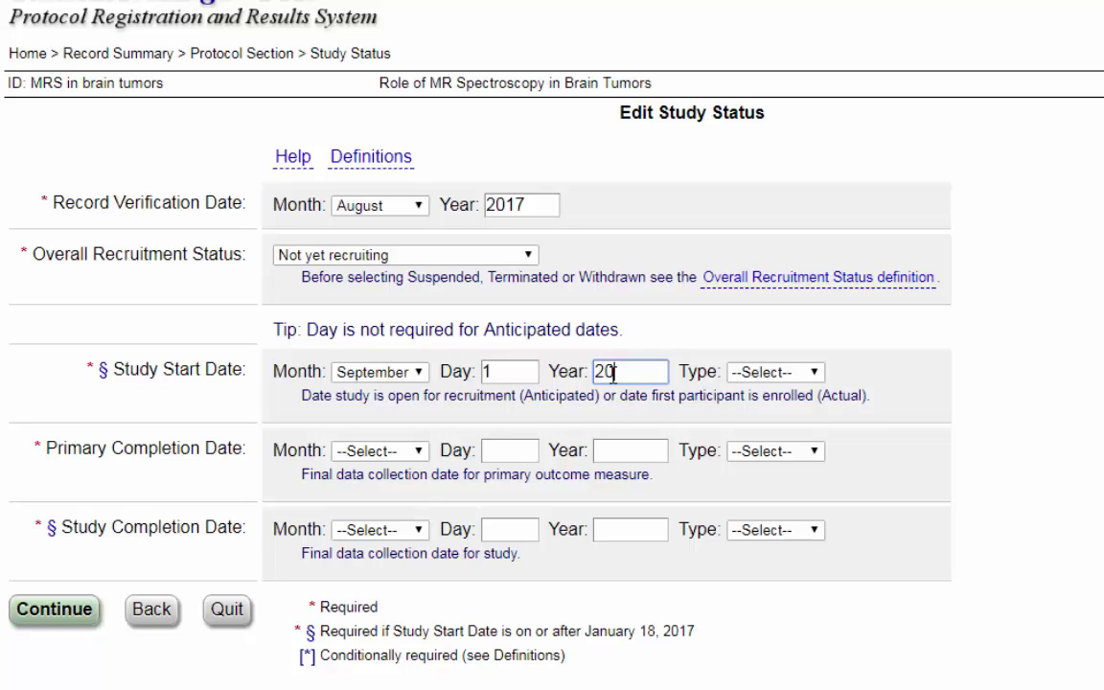
pyautogui.click(744, 373)
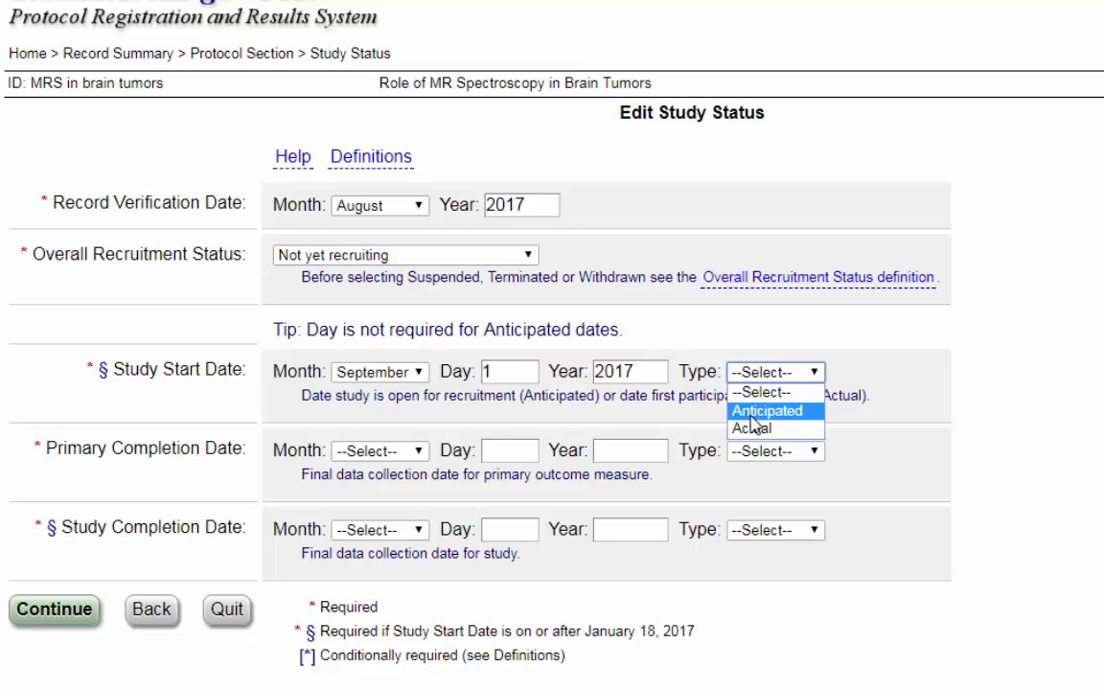
pyautogui.click(752, 416)
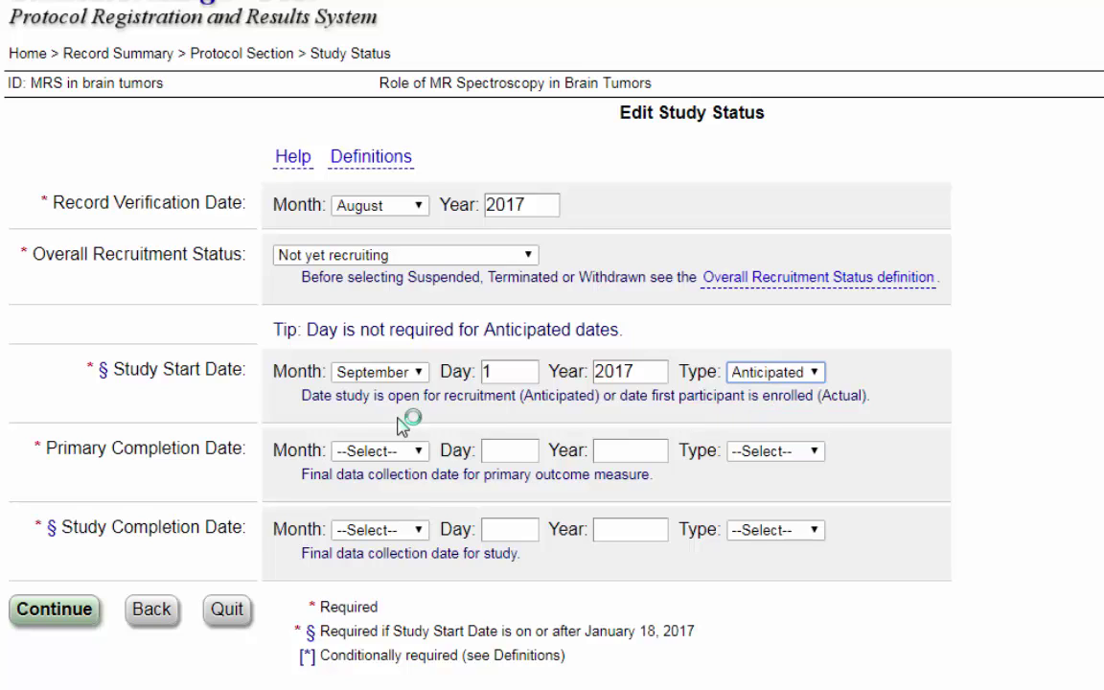
# Set the primary completion date to September 2018 with the type Anticipated, leaving the day blank.
pyautogui.click(418, 451)
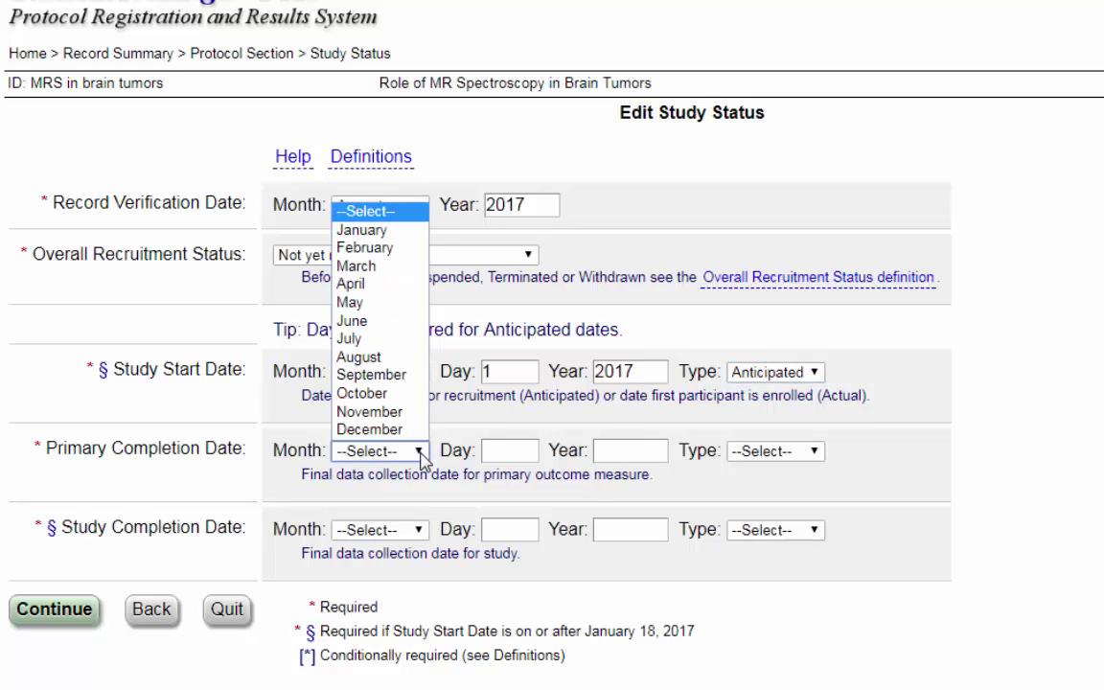
pyautogui.click(388, 375)
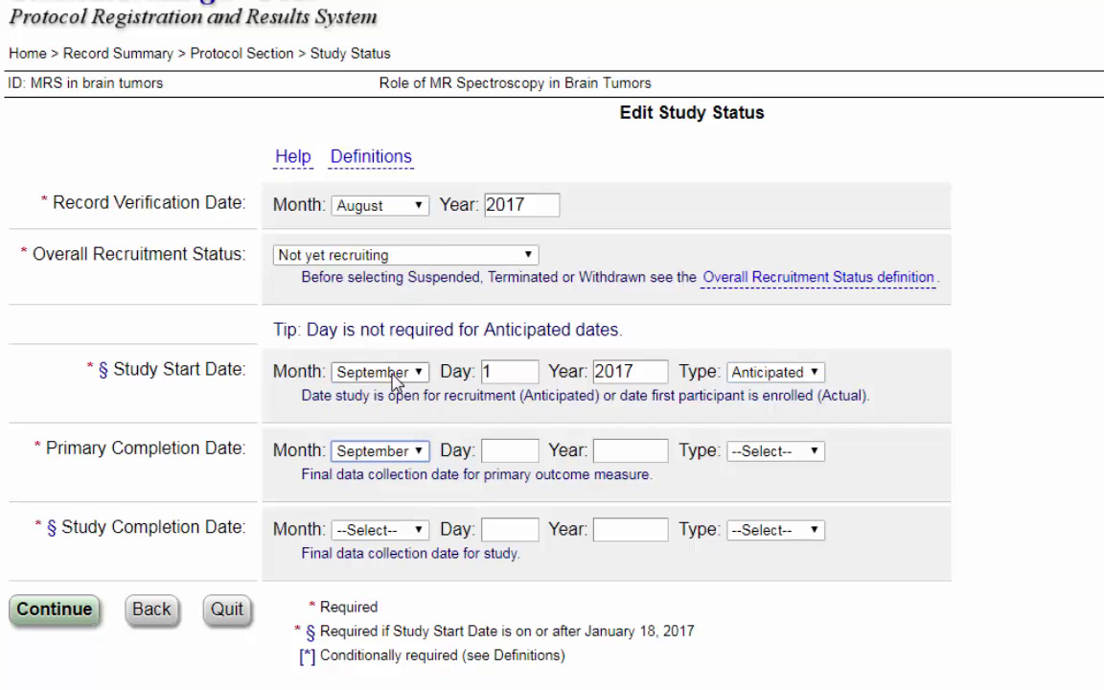
pyautogui.click(605, 451)
pyautogui.write('2')
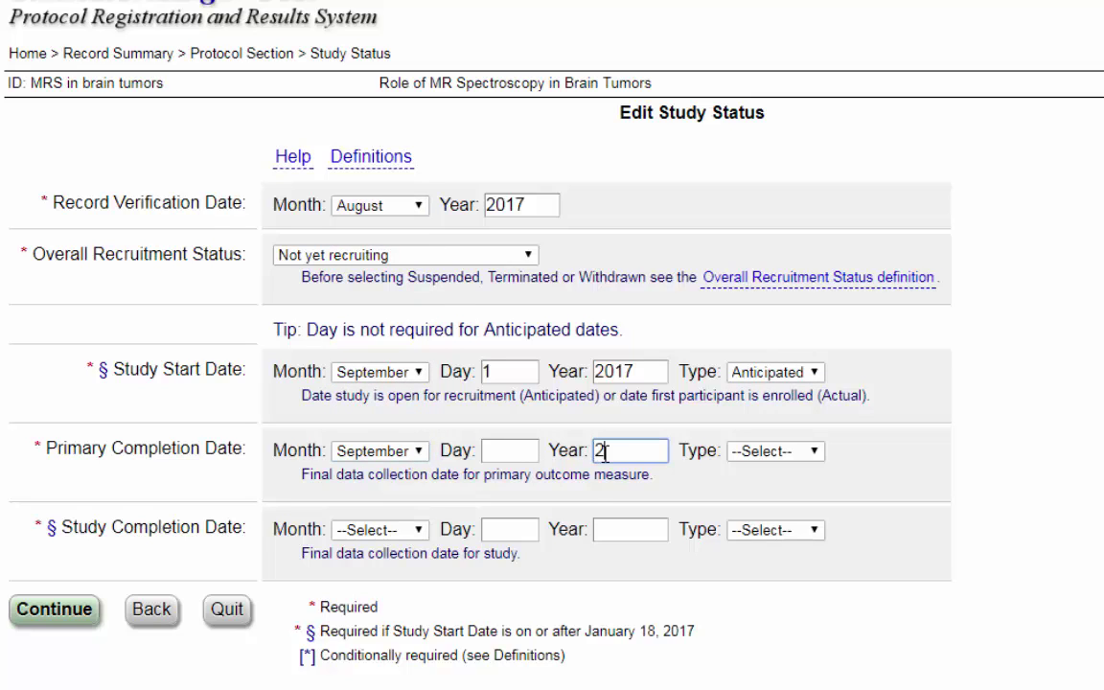
pyautogui.write('011')
pyautogui.press('BackSpace')
pyautogui.write('8')
pyautogui.click(763, 456)
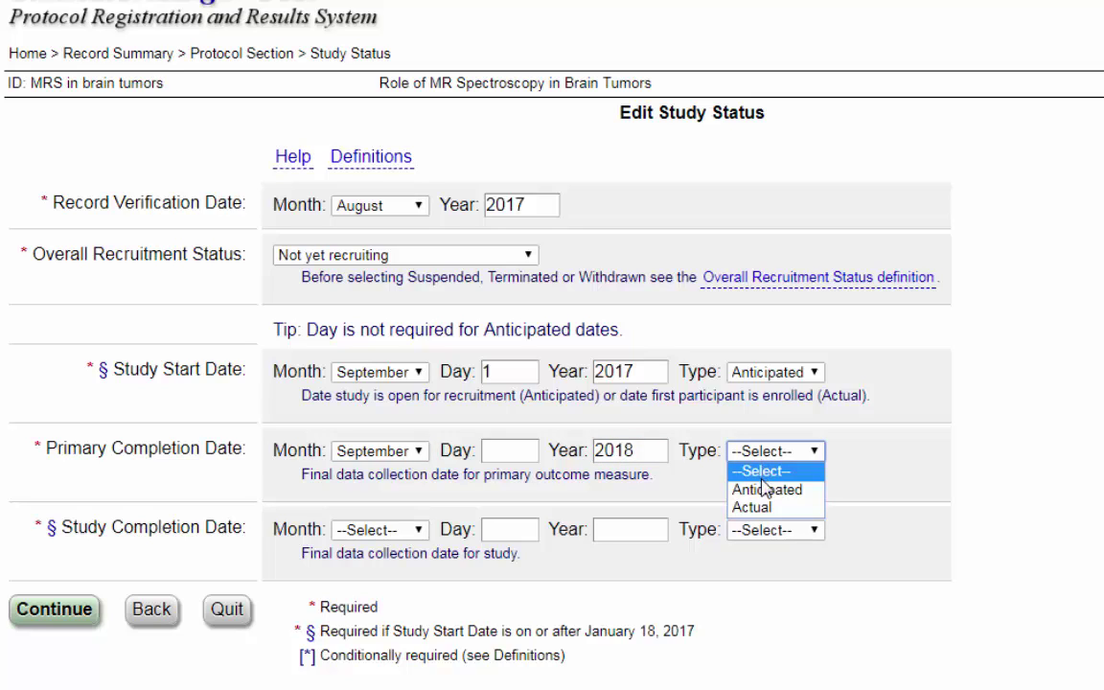
pyautogui.click(763, 489)
# Set the study completion date to October 2018 without a day, and continue to the sponsor and collaborators page.
pyautogui.click(418, 533)
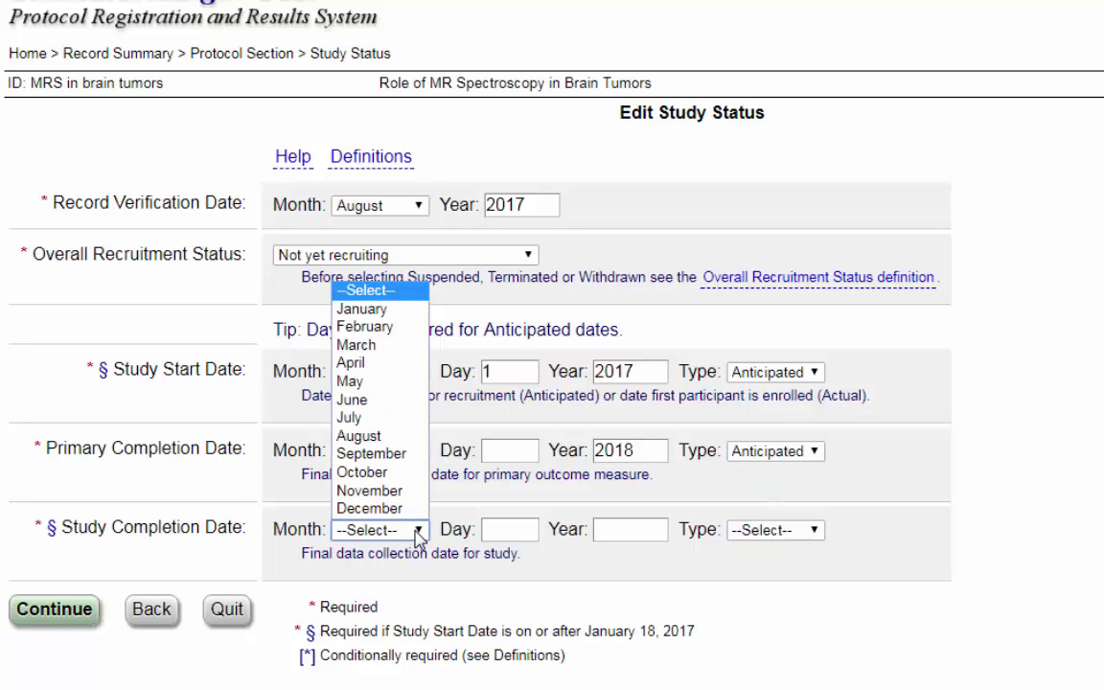
pyautogui.click(389, 471)
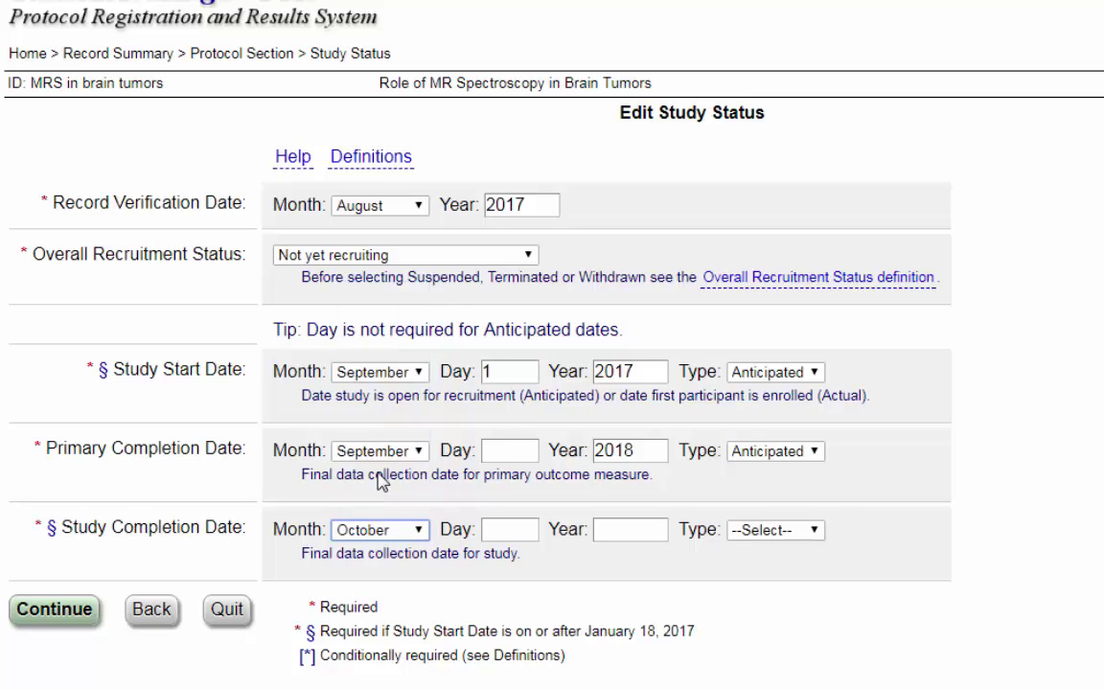
pyautogui.click(612, 533)
pyautogui.write('2')
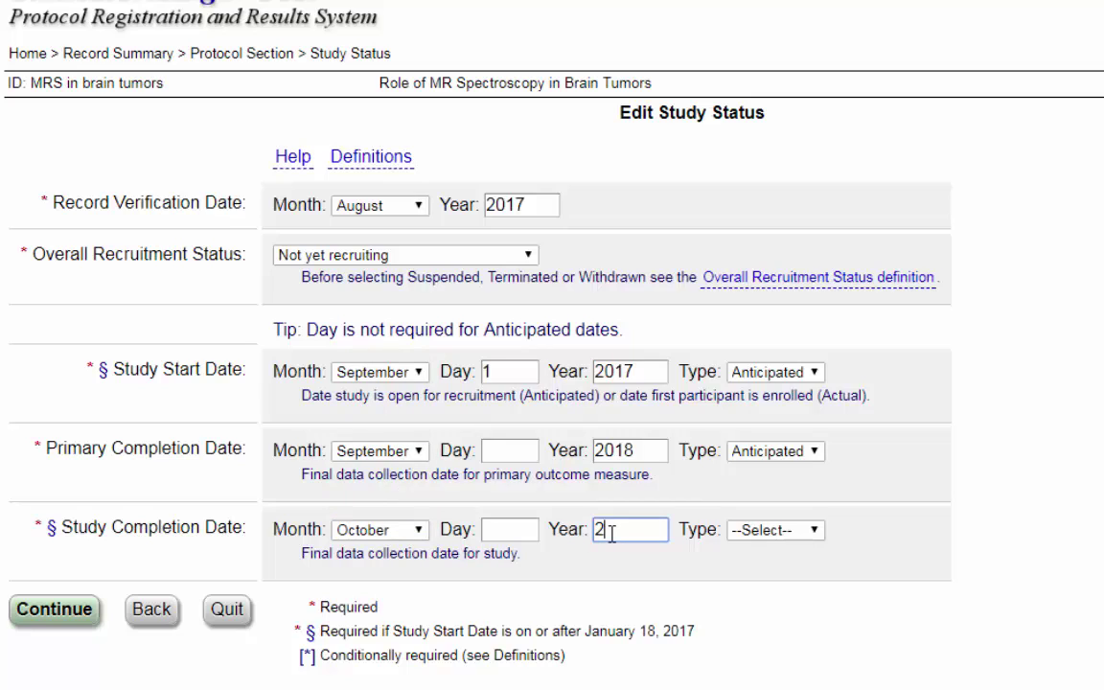
pyautogui.write('018')
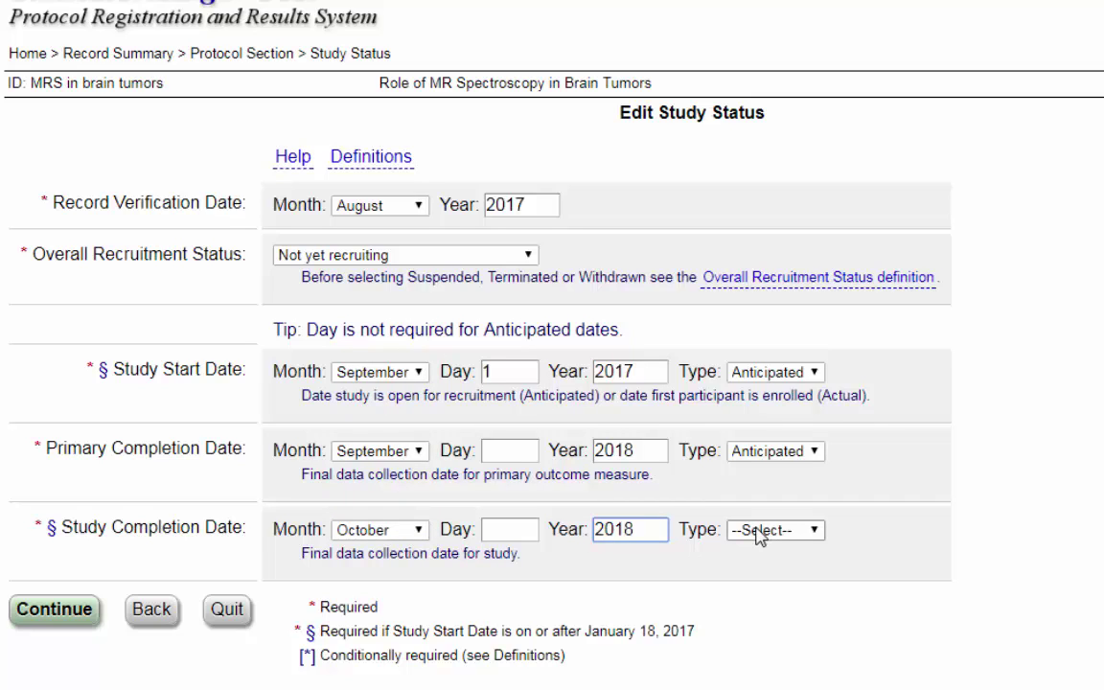
pyautogui.click(762, 530)
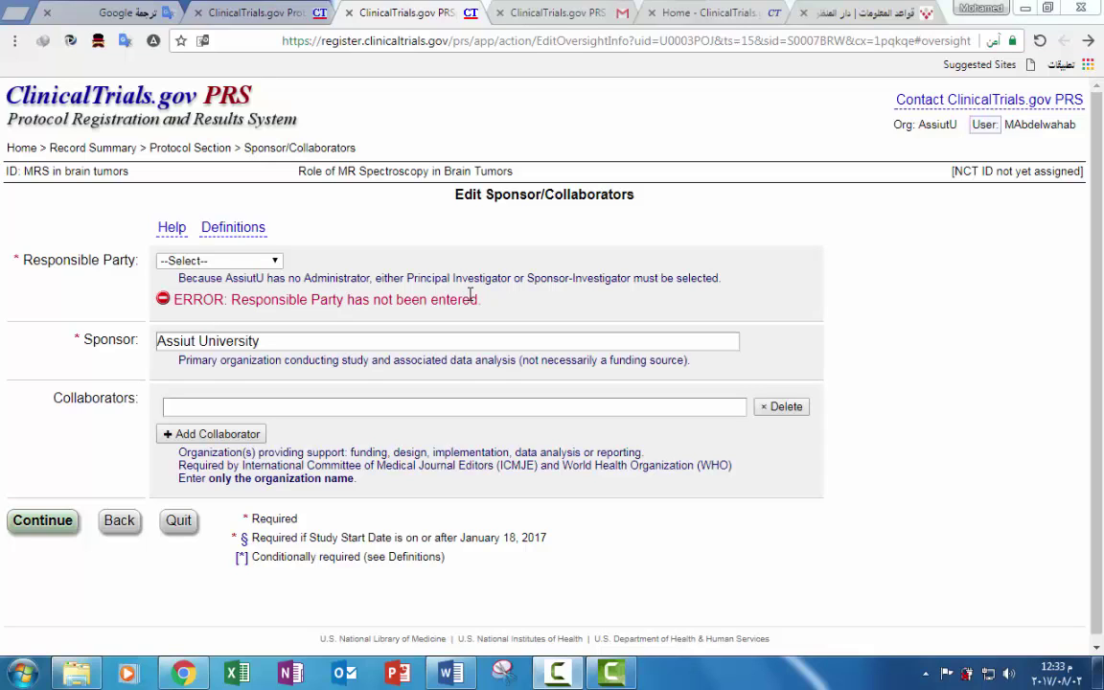
pyautogui.click(275, 268)
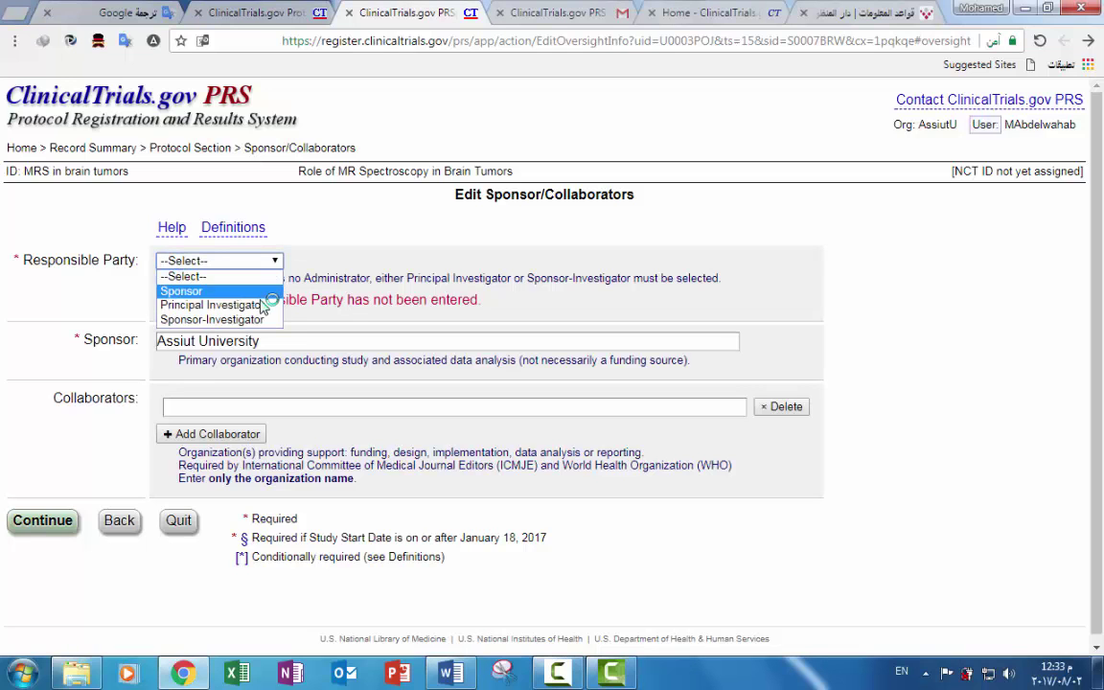
pyautogui.click(261, 305)
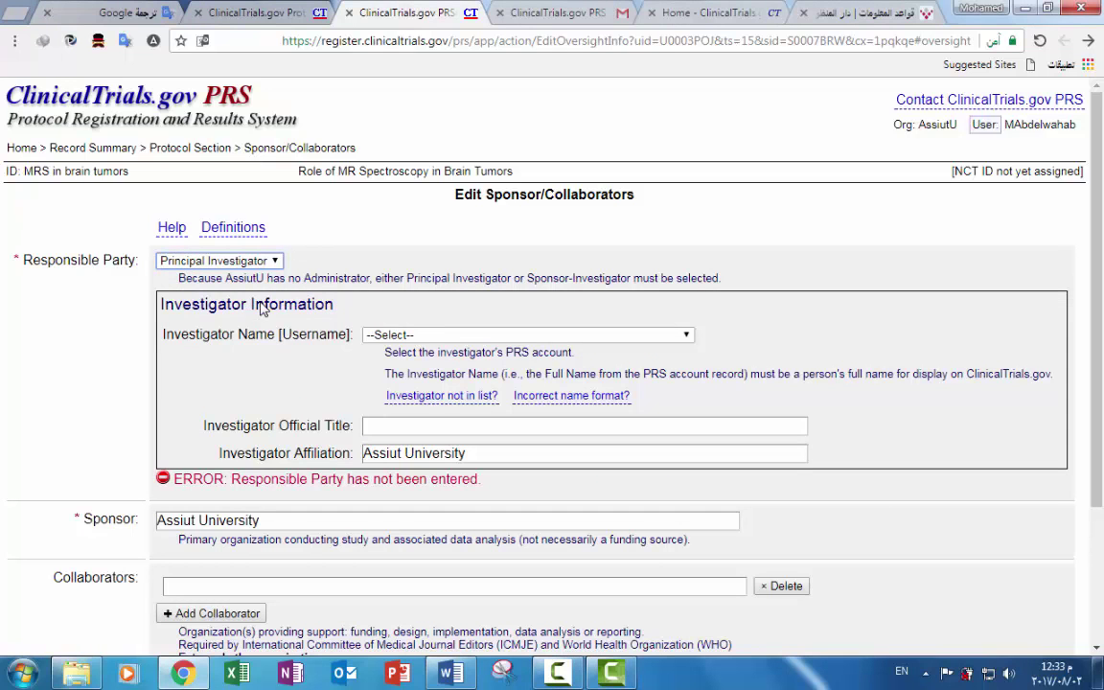
pyautogui.click(582, 338)
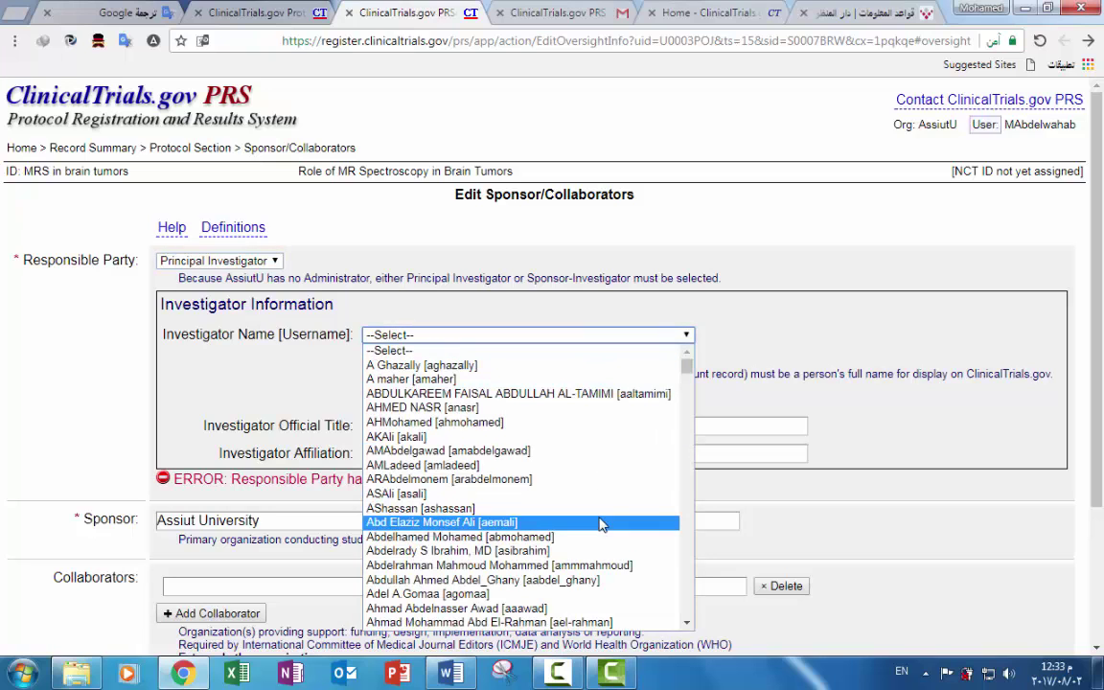
pyautogui.click(283, 420)
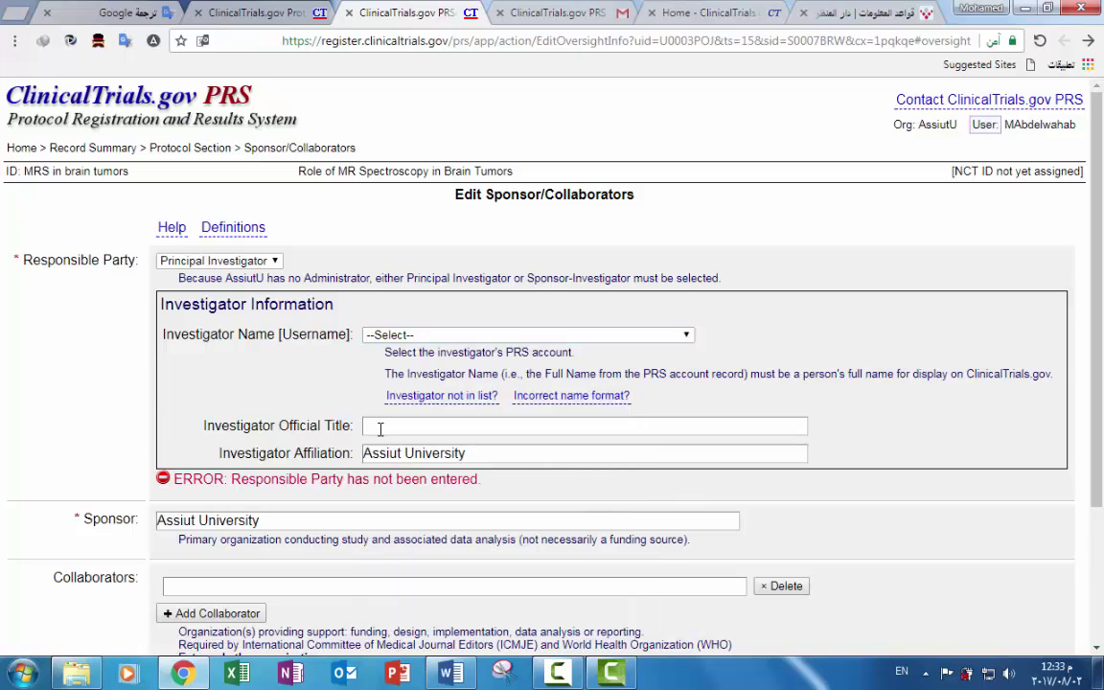
pyautogui.click(221, 259)
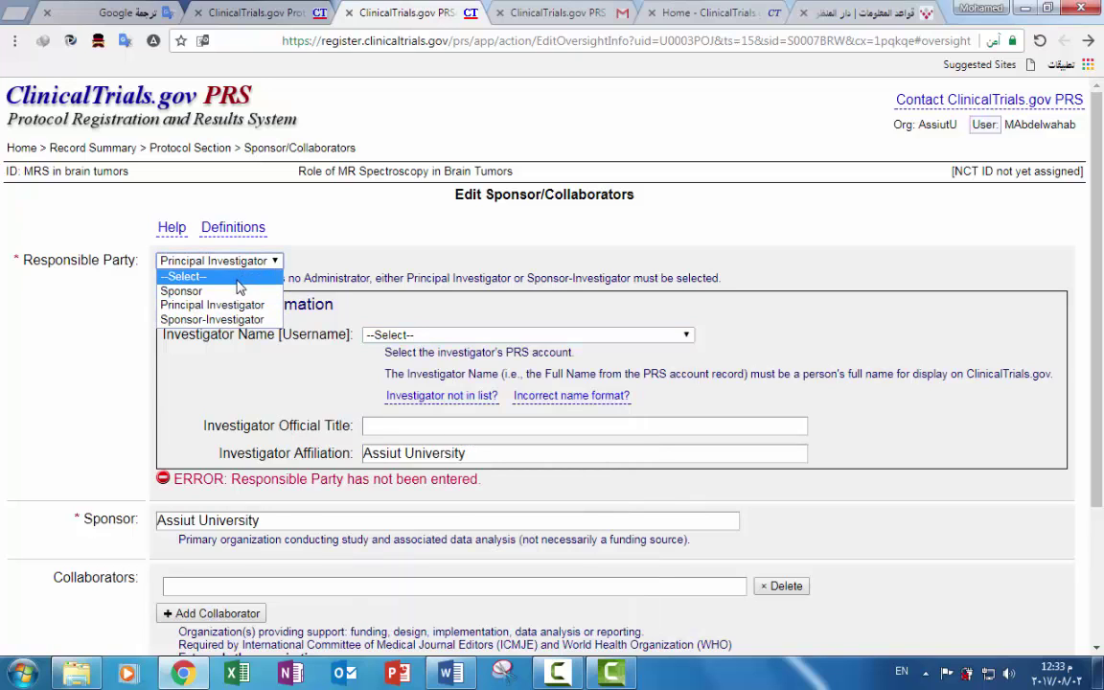
pyautogui.click(239, 277)
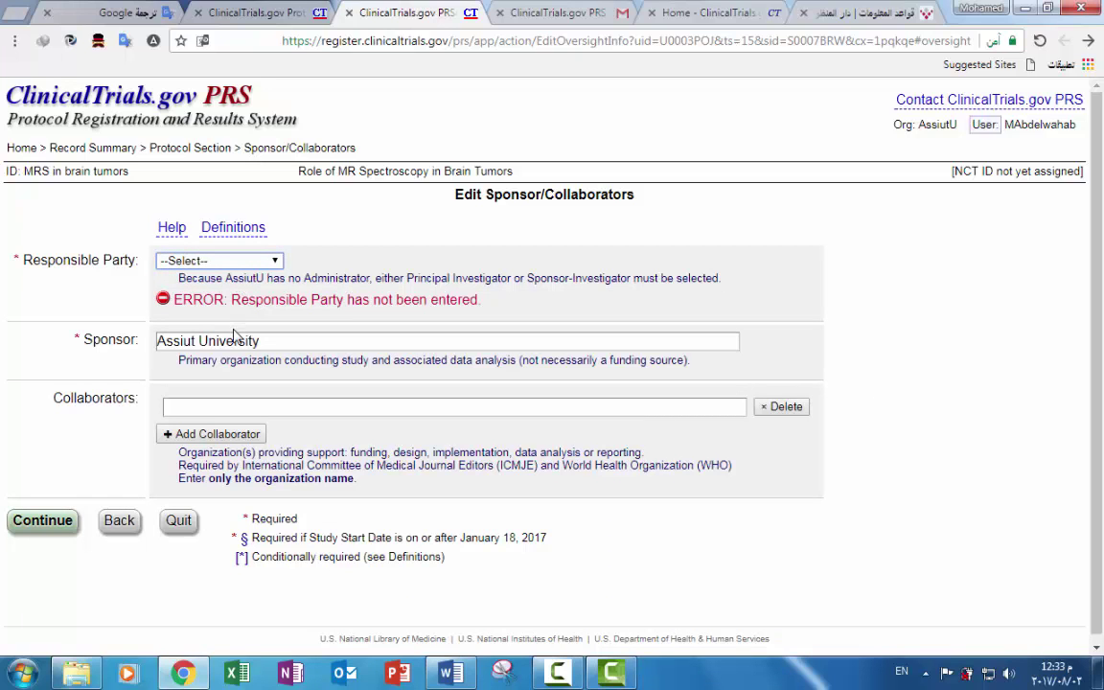
# Continue to the oversight page without a responsible party and set U.S. FDA IND/IDE to No.
pyautogui.click(43, 523)
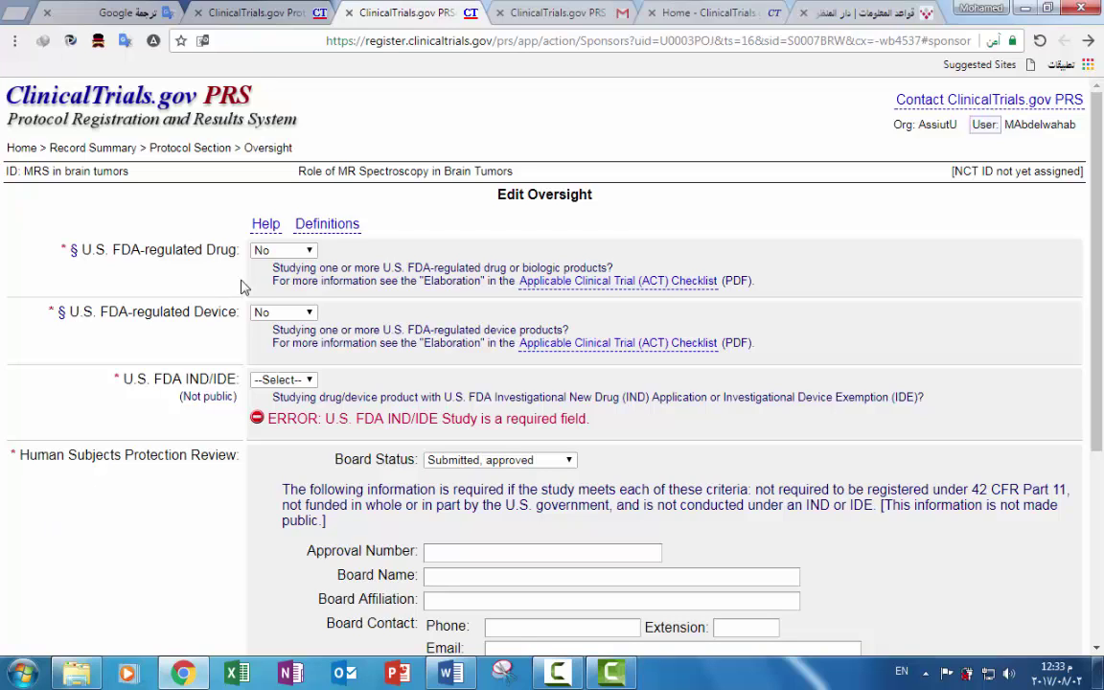
pyautogui.click(309, 252)
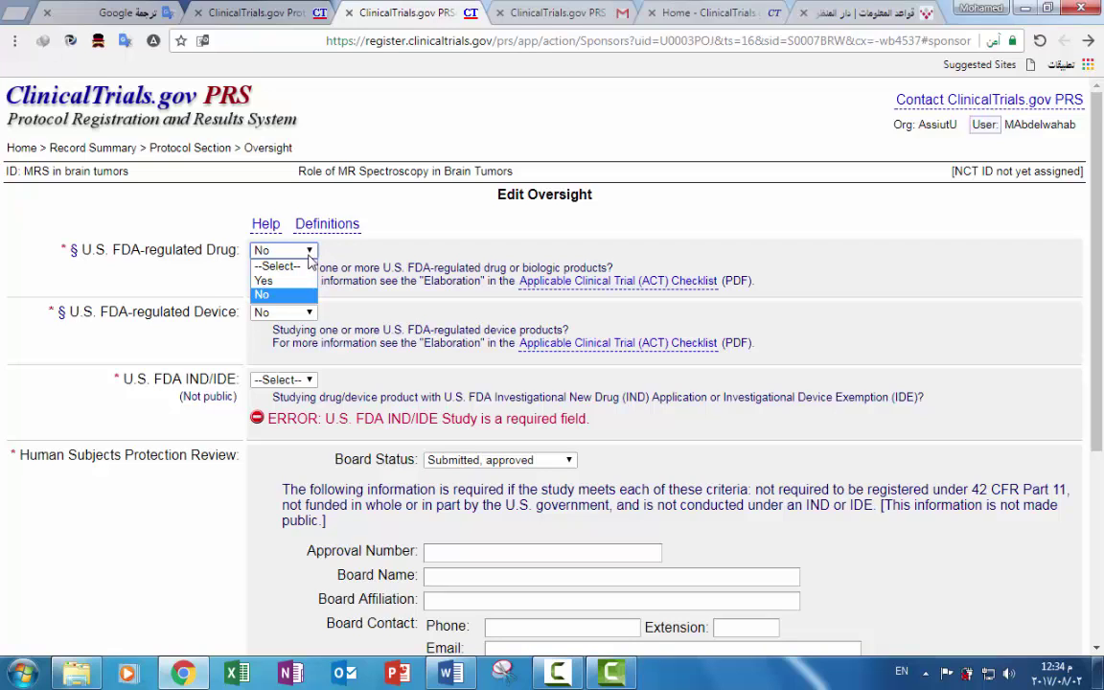
pyautogui.click(308, 256)
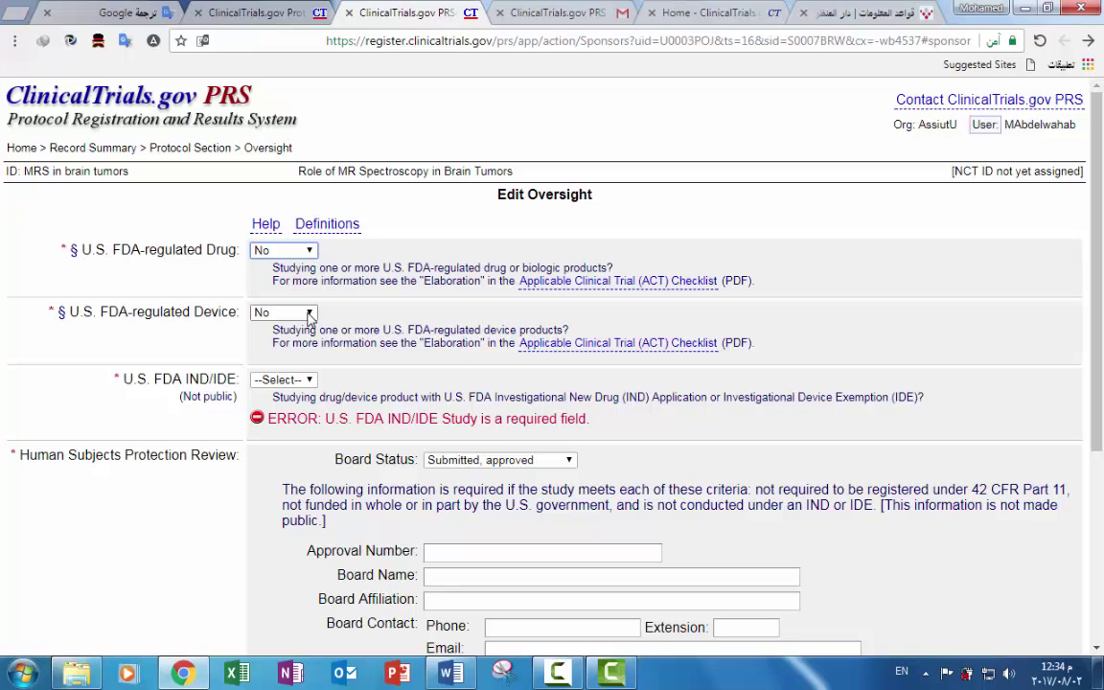
pyautogui.click(311, 379)
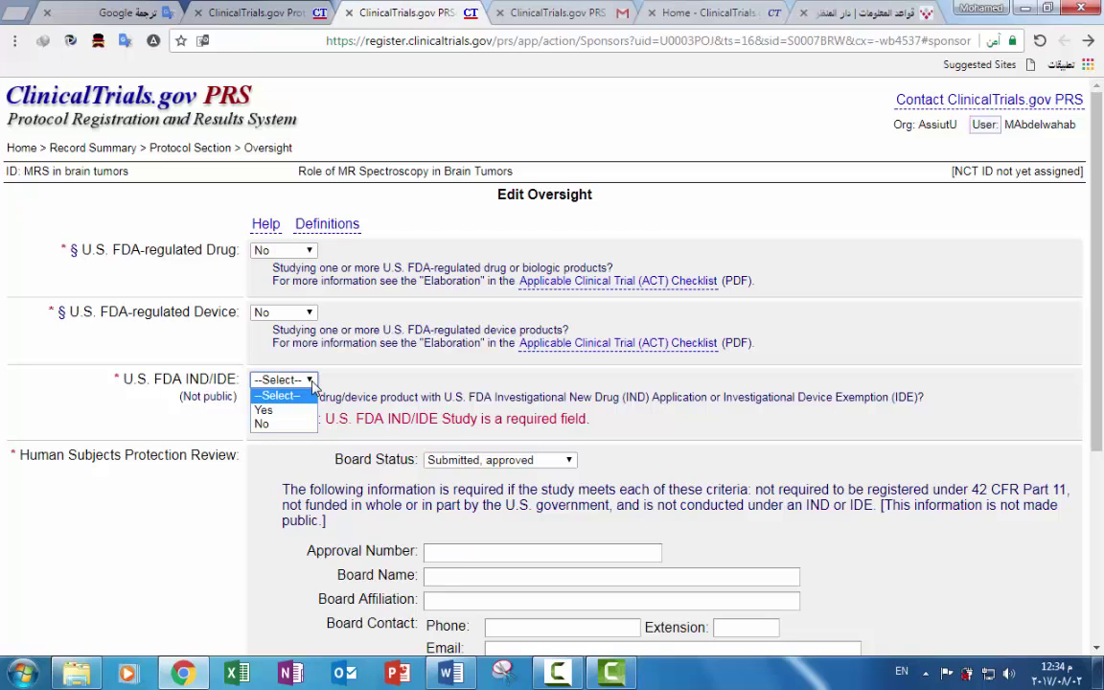
pyautogui.click(297, 426)
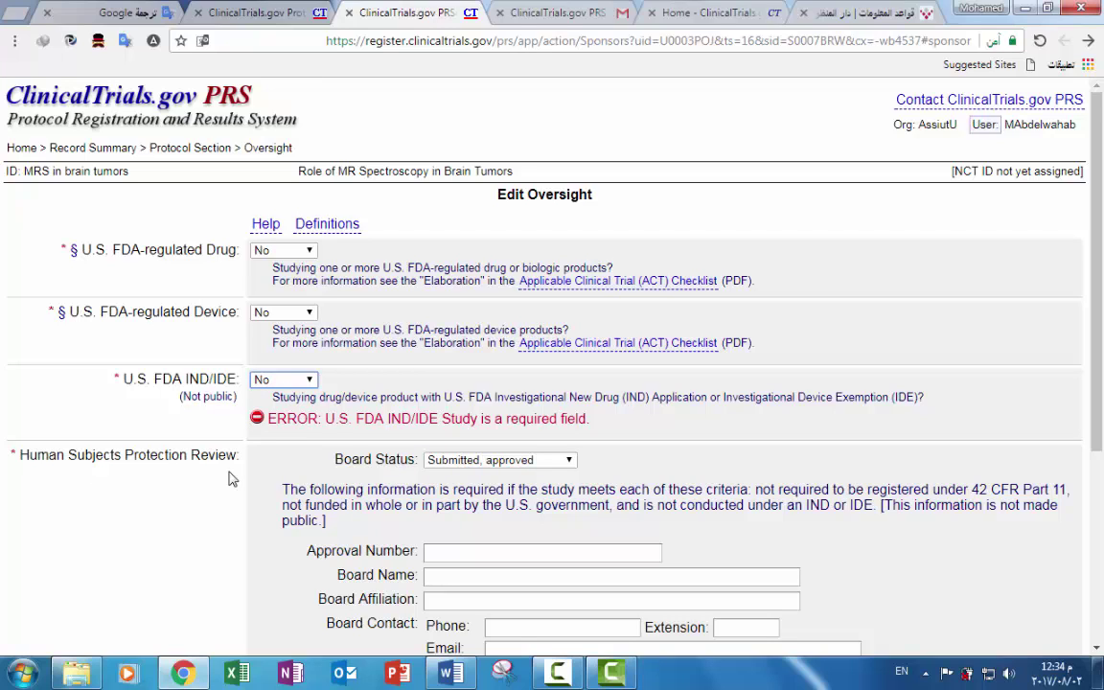
# Choose the board status "Submitted, approved" and continue past the oversight and study description pages, leaving board details and descriptions blank.
pyautogui.click(489, 462)
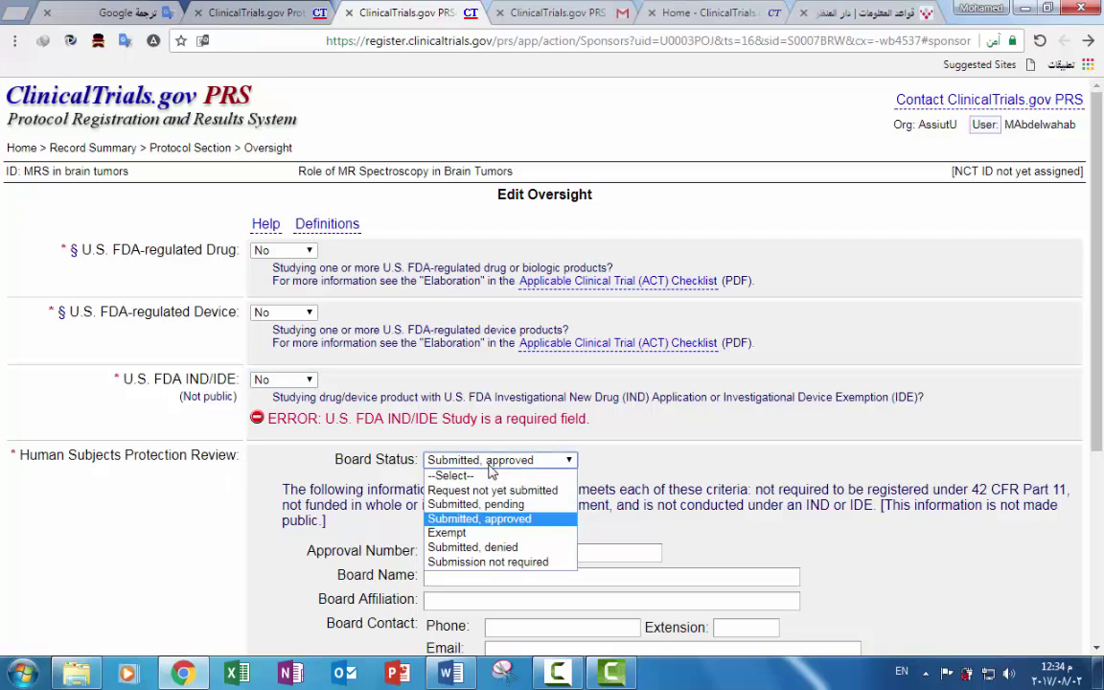
pyautogui.click(553, 521)
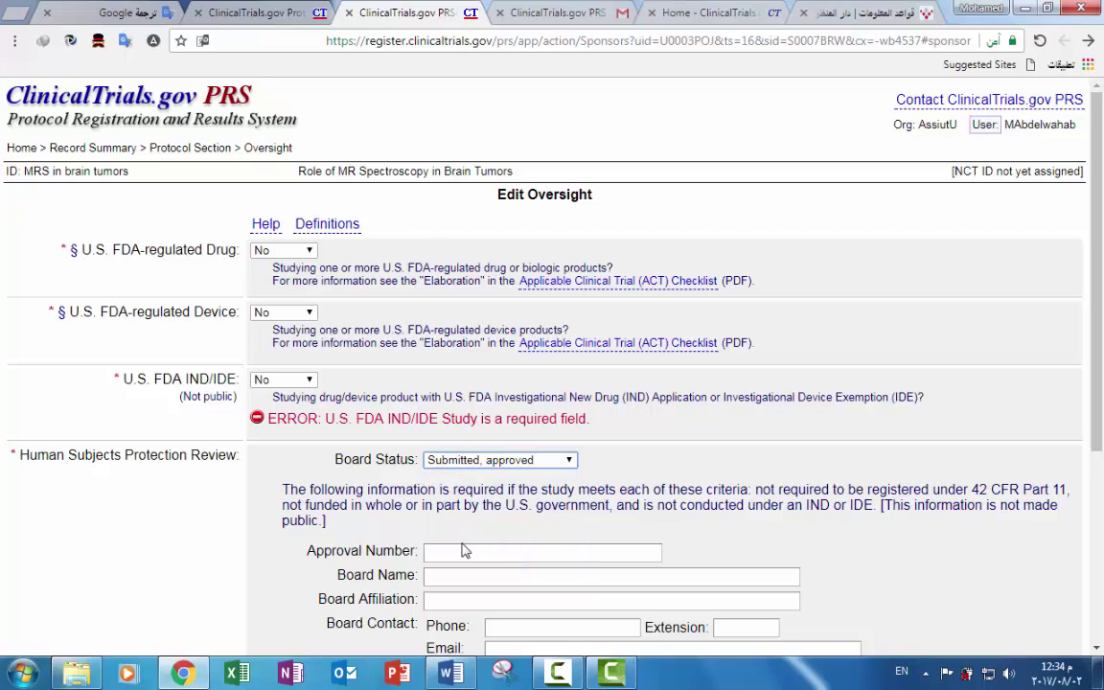
pyautogui.click(460, 551)
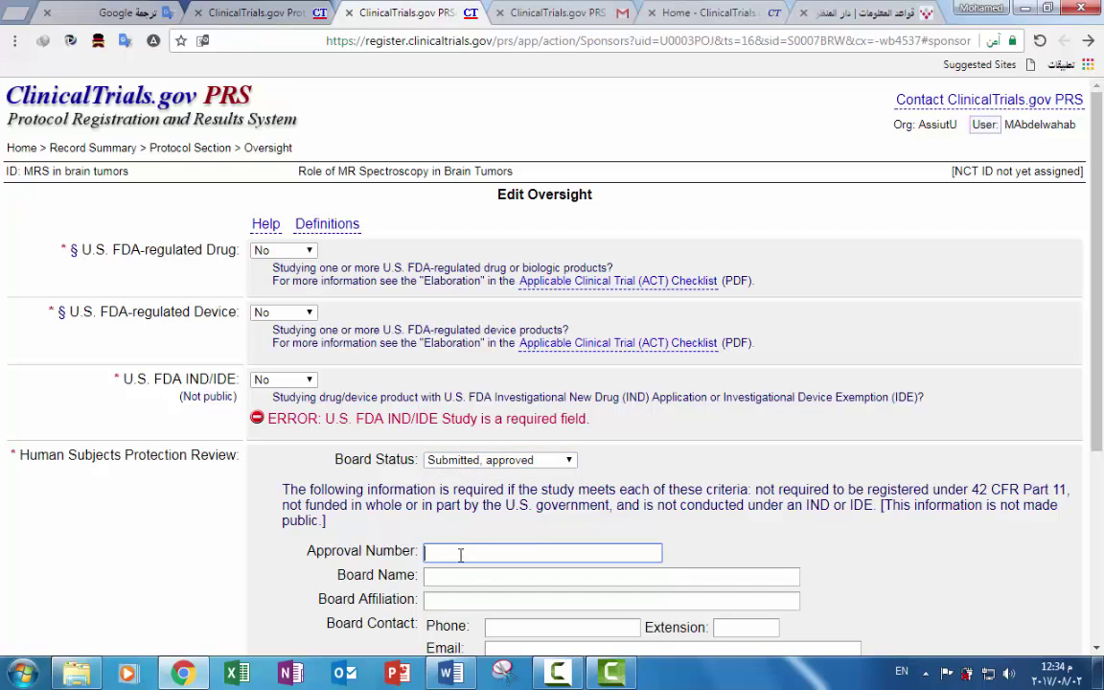
pyautogui.click(456, 577)
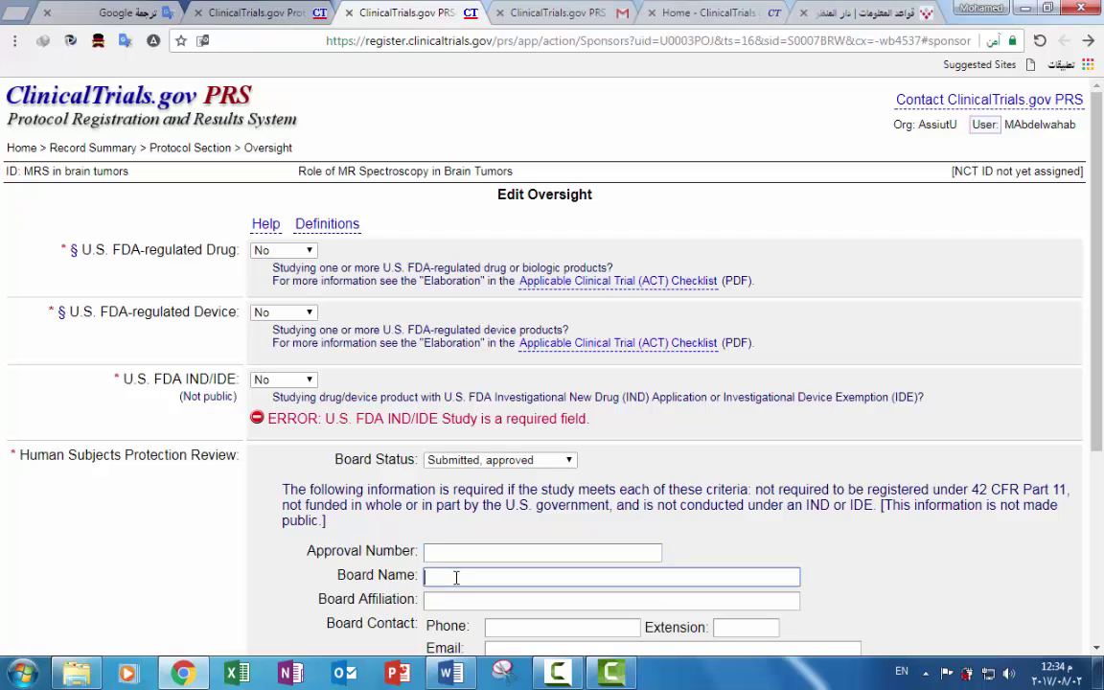
pyautogui.moveTo(1096, 443); pyautogui.dragTo(1097, 539)
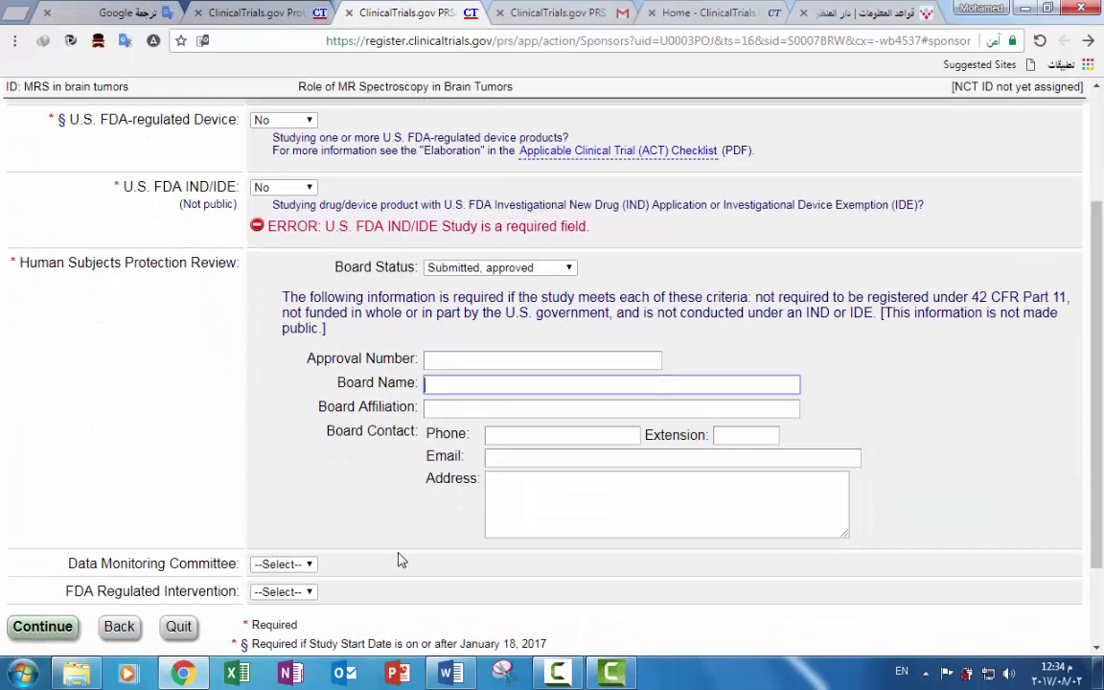
pyautogui.click(50, 628)
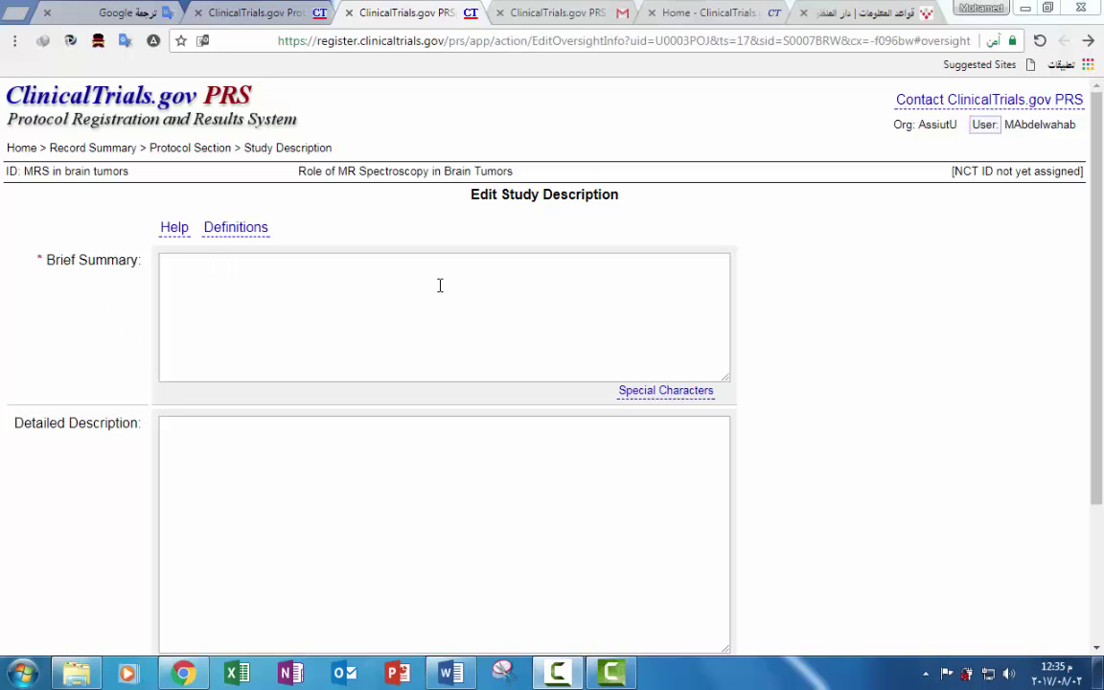
pyautogui.moveTo(1097, 295); pyautogui.dragTo(1099, 435)
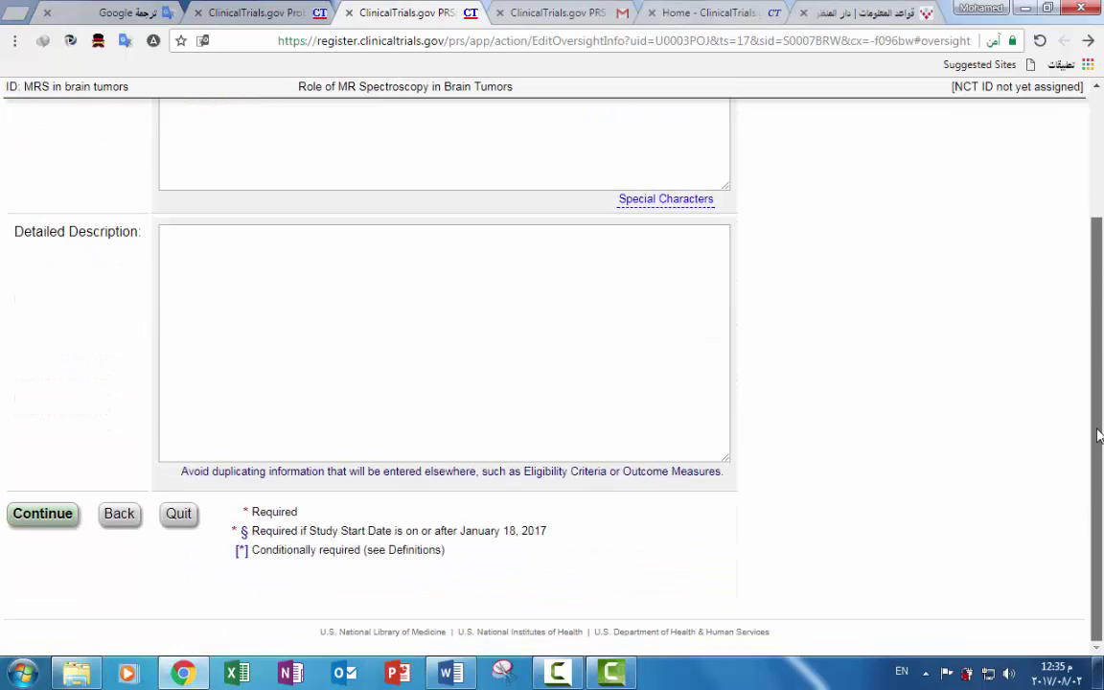
pyautogui.click(40, 517)
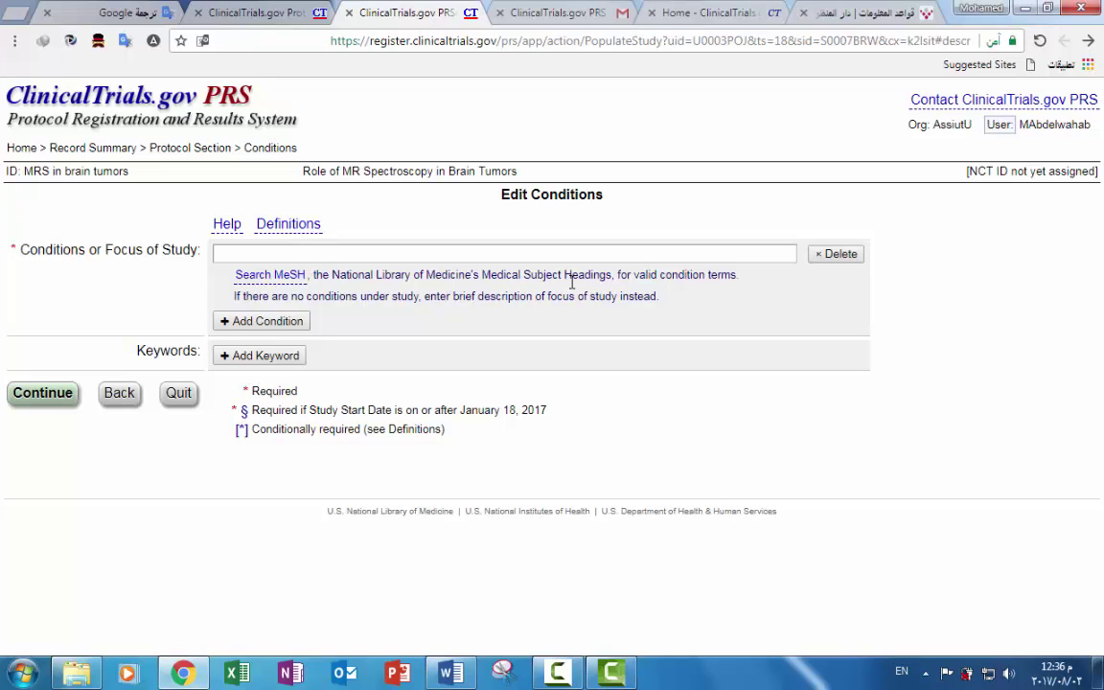
# Search the condition suggestions for "brain", choose Brain Neoplasms as the study's condition, and continue to the study design page.
pyautogui.click(257, 252)
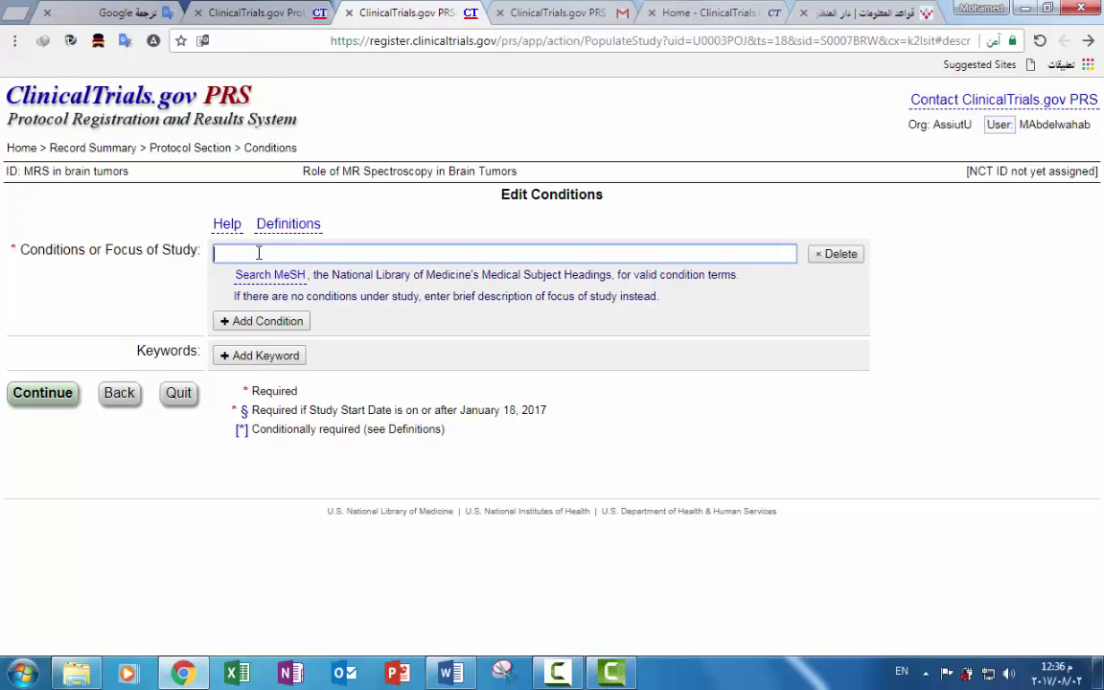
pyautogui.write('brain')
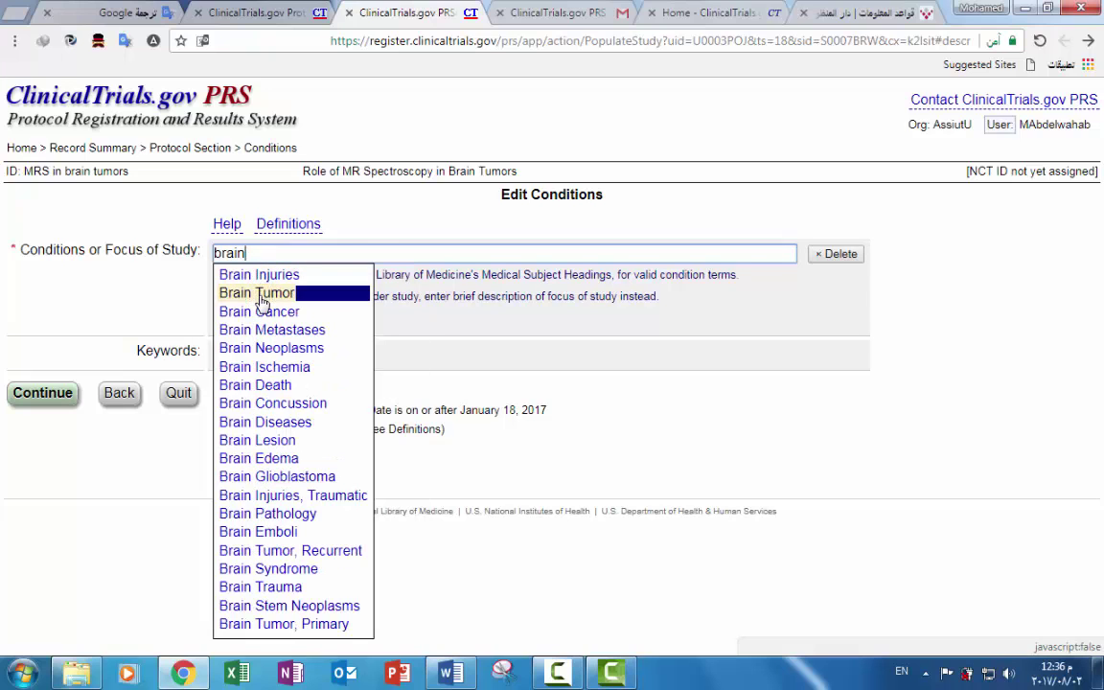
pyautogui.click(263, 349)
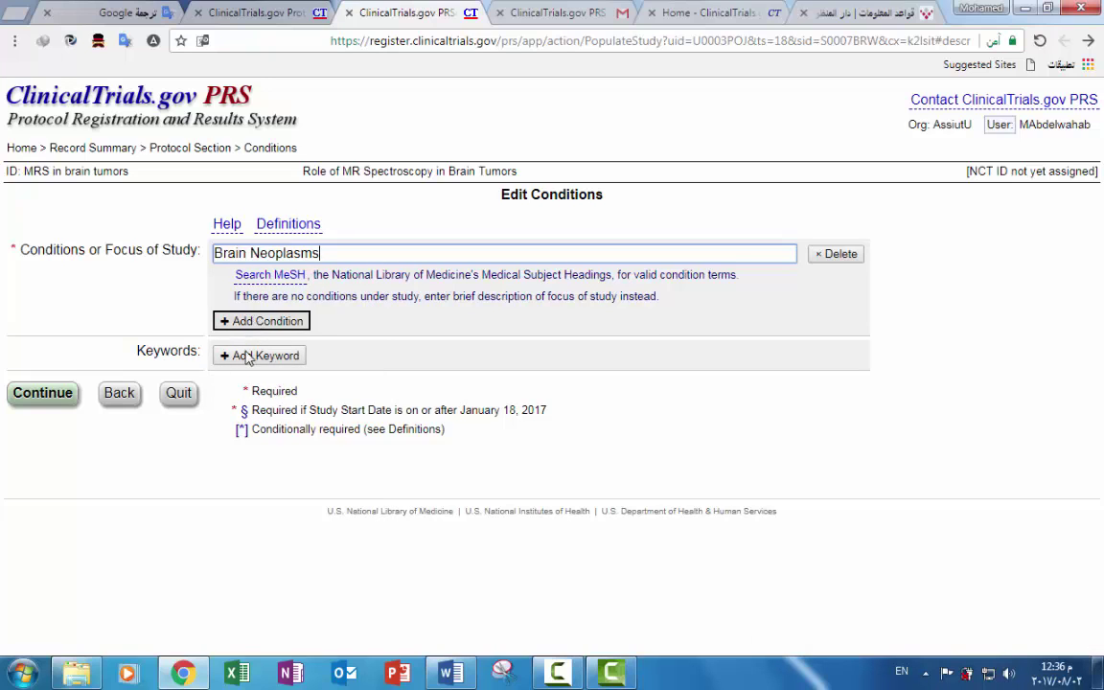
pyautogui.click(35, 404)
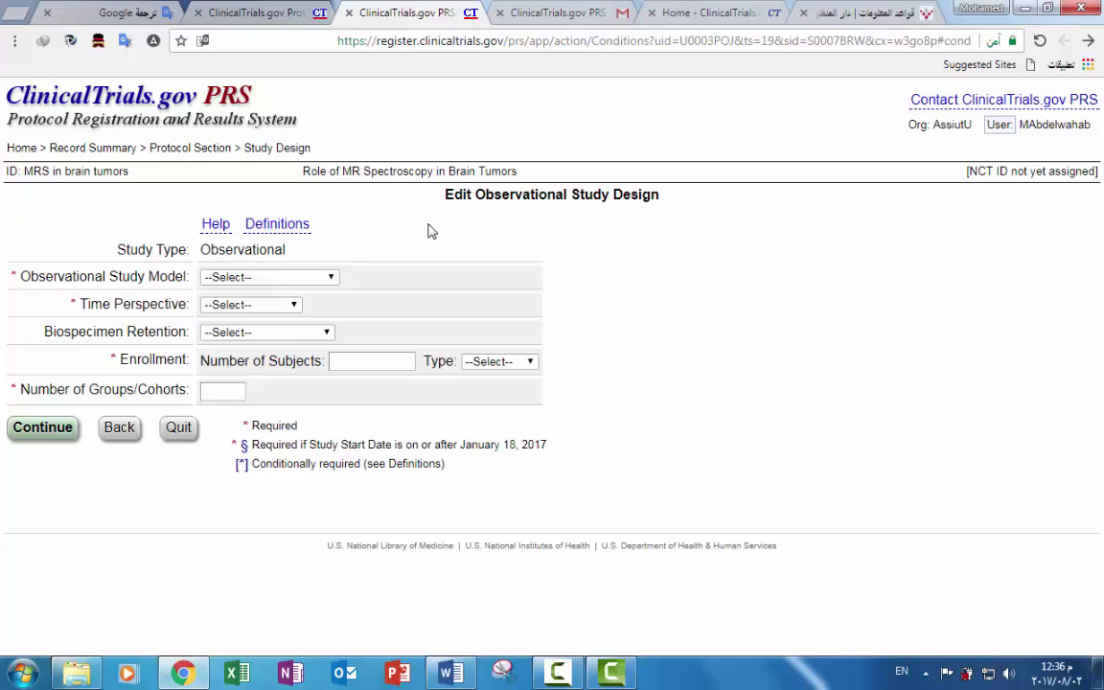
# Set the observational study model to Cohort, the time perspective to Prospective and biospecimen retention to None Retained.
pyautogui.click(328, 279)
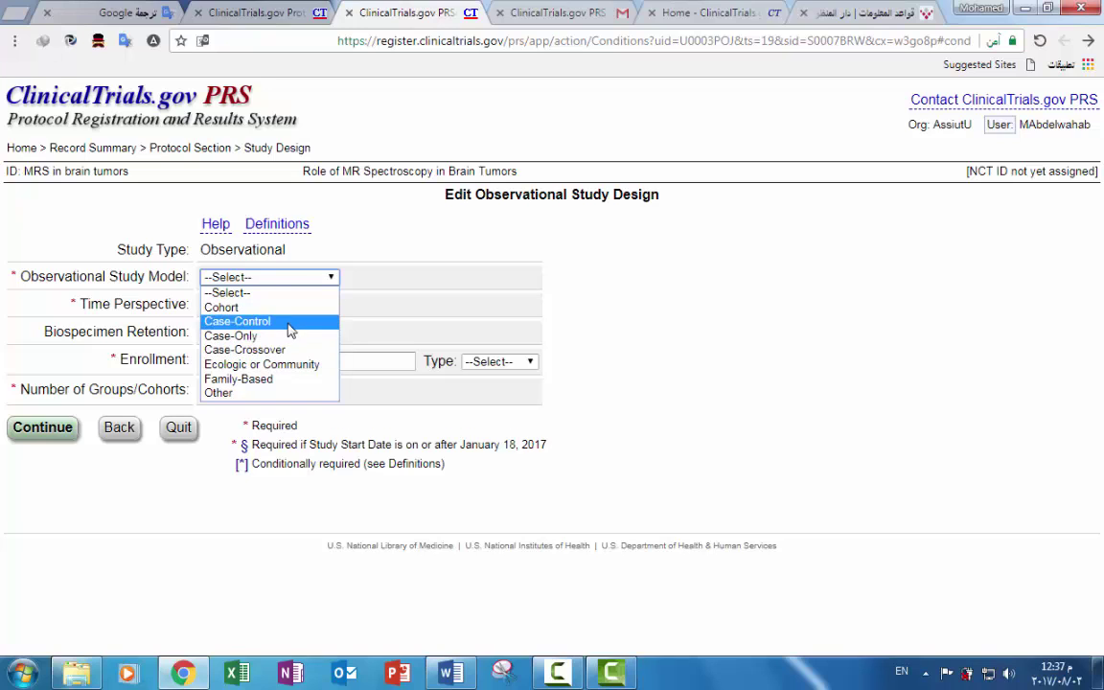
pyautogui.click(291, 307)
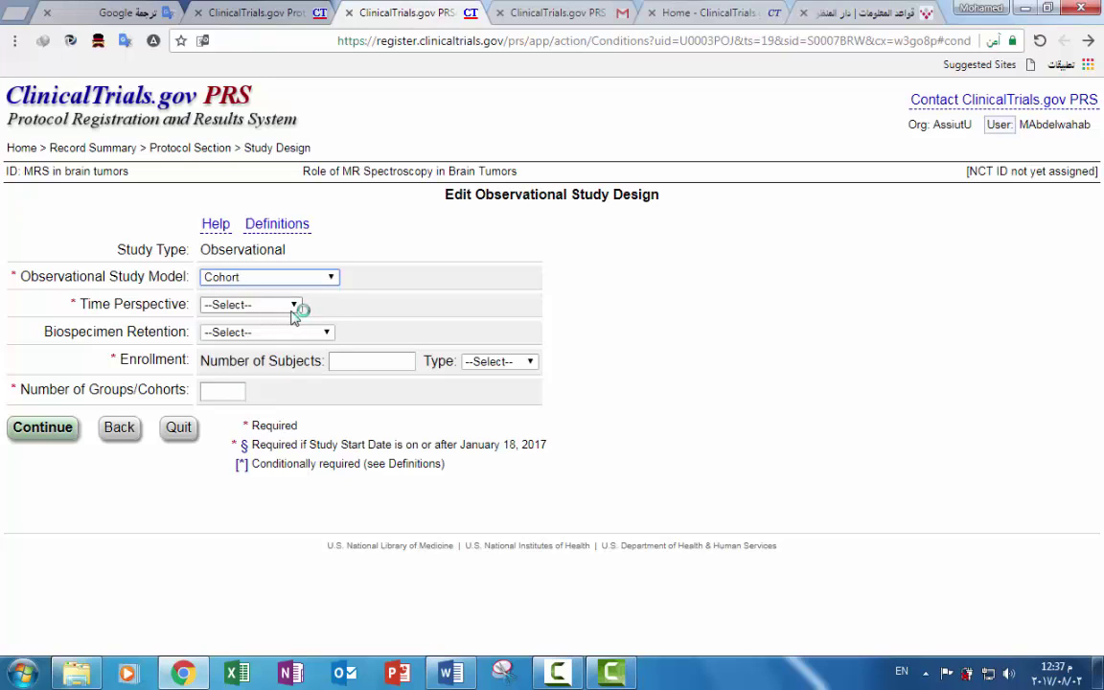
pyautogui.click(296, 305)
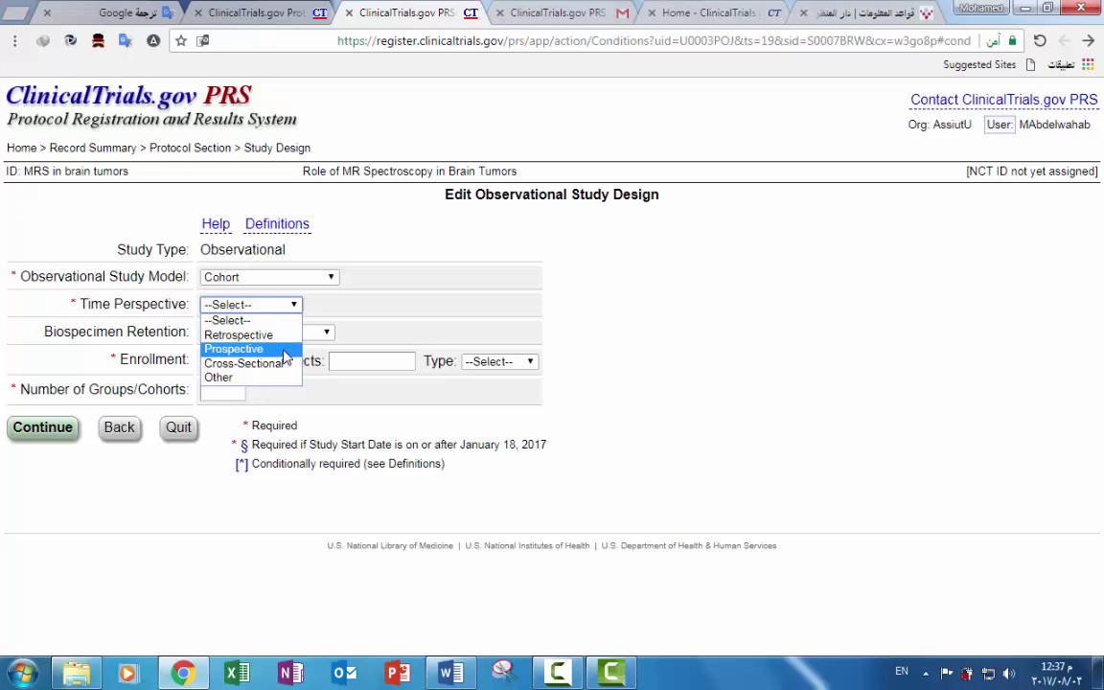
pyautogui.click(283, 351)
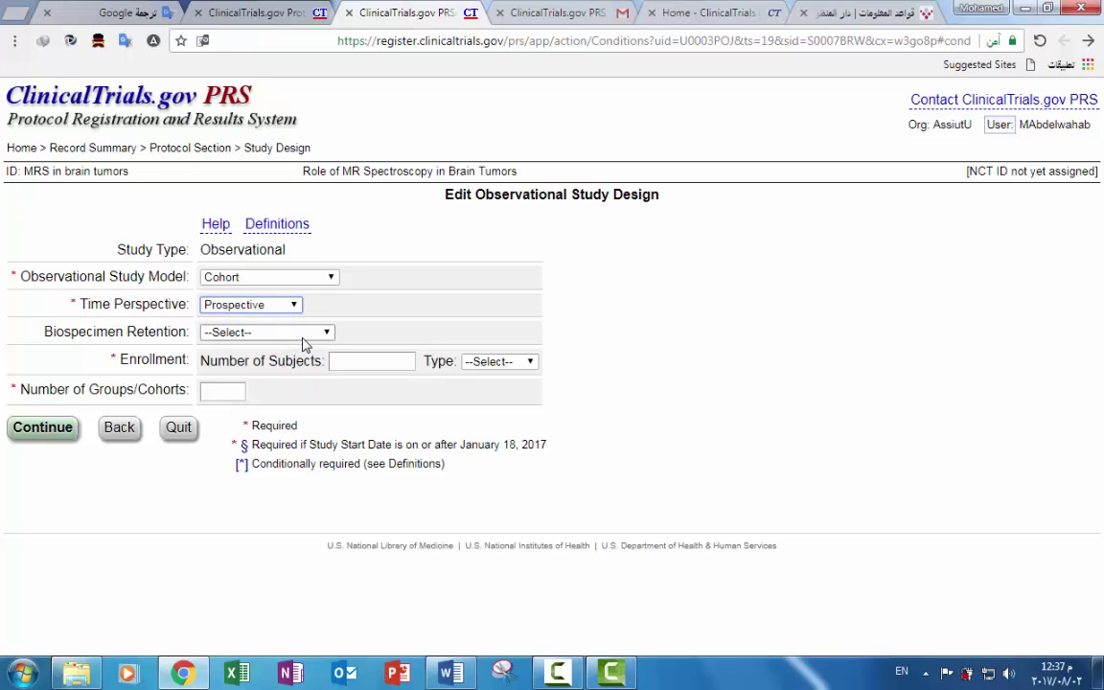
pyautogui.click(304, 336)
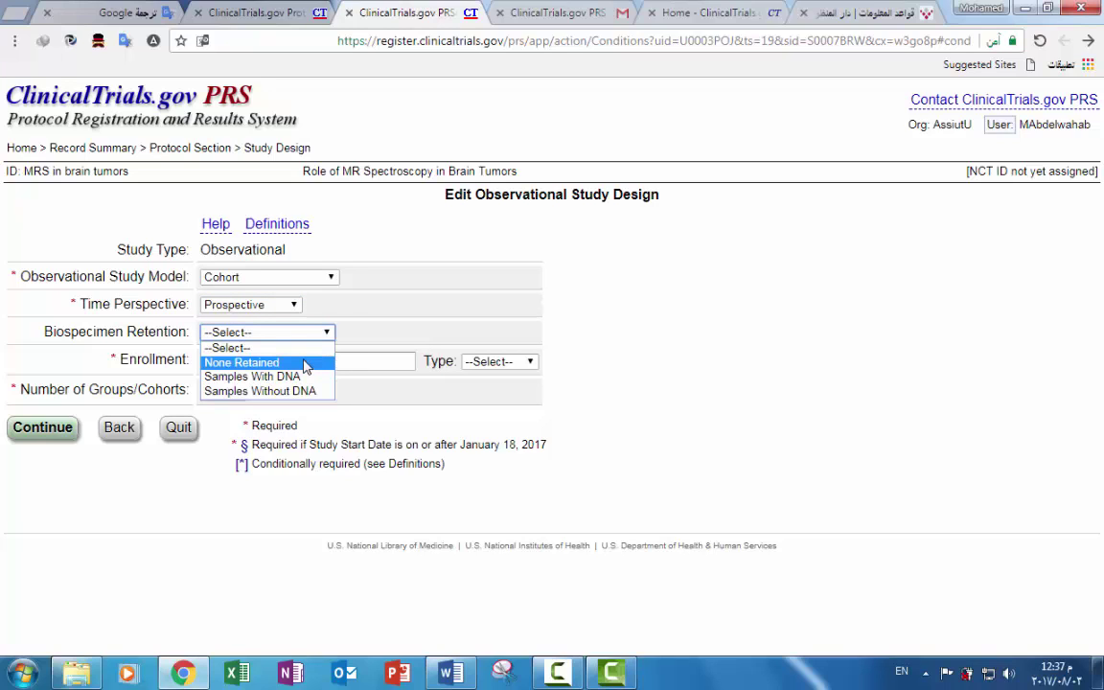
pyautogui.click(305, 363)
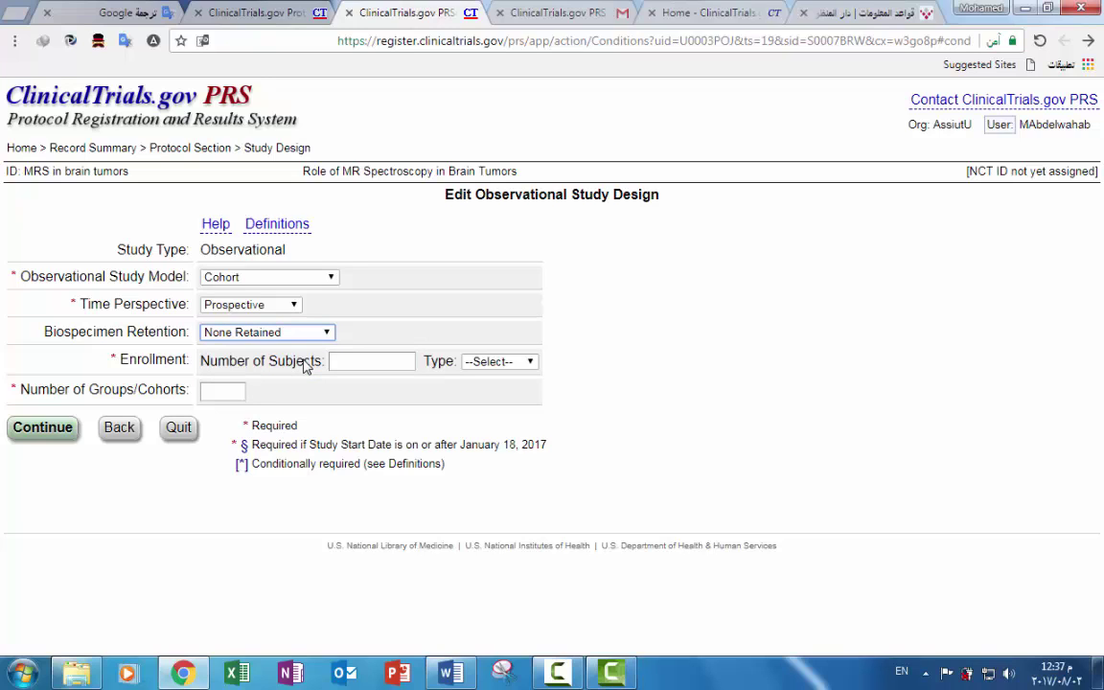
# Set enrollment to 100 anticipated subjects in 1 group/cohort, and continue to the groups page.
pyautogui.click(382, 363)
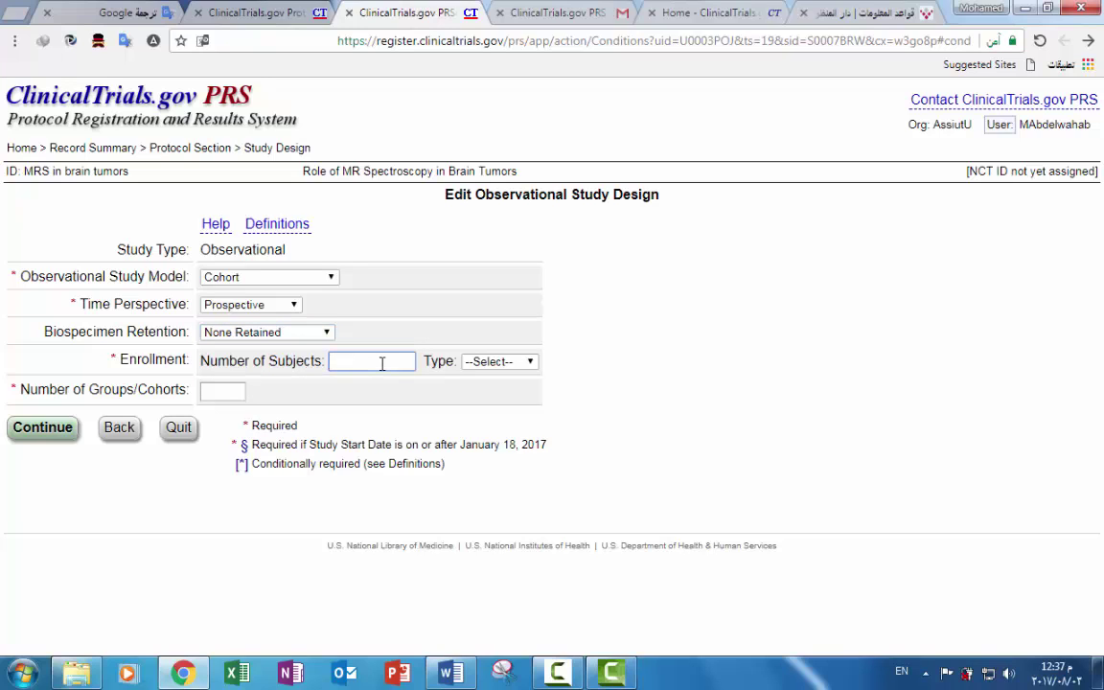
pyautogui.write('100')
pyautogui.click(498, 362)
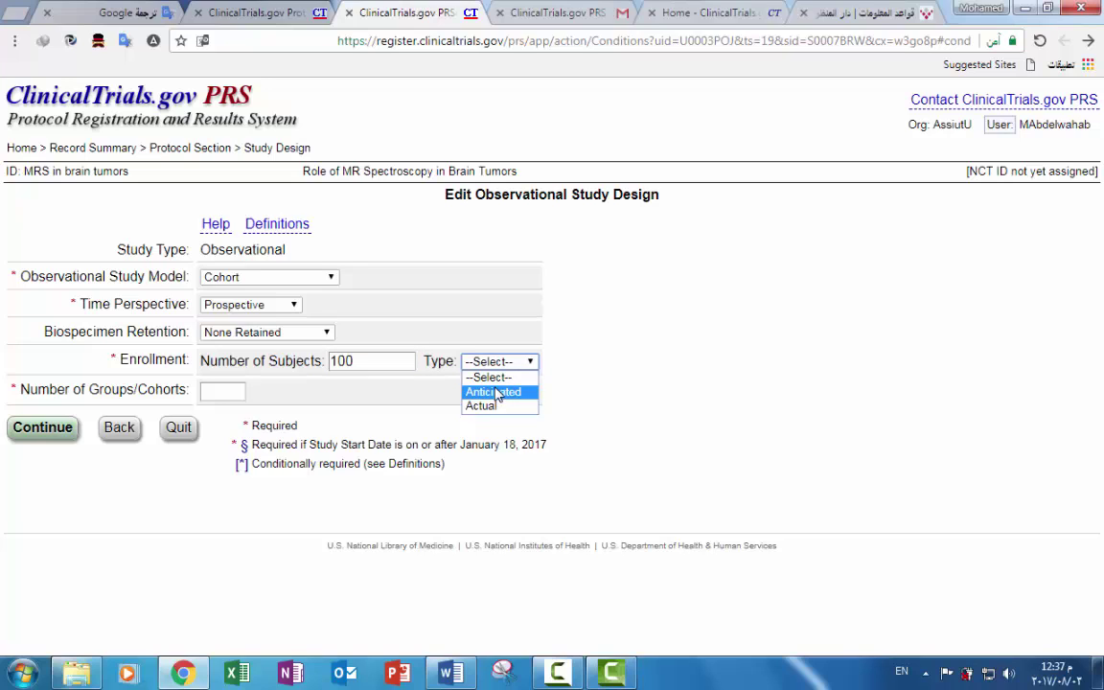
pyautogui.click(497, 392)
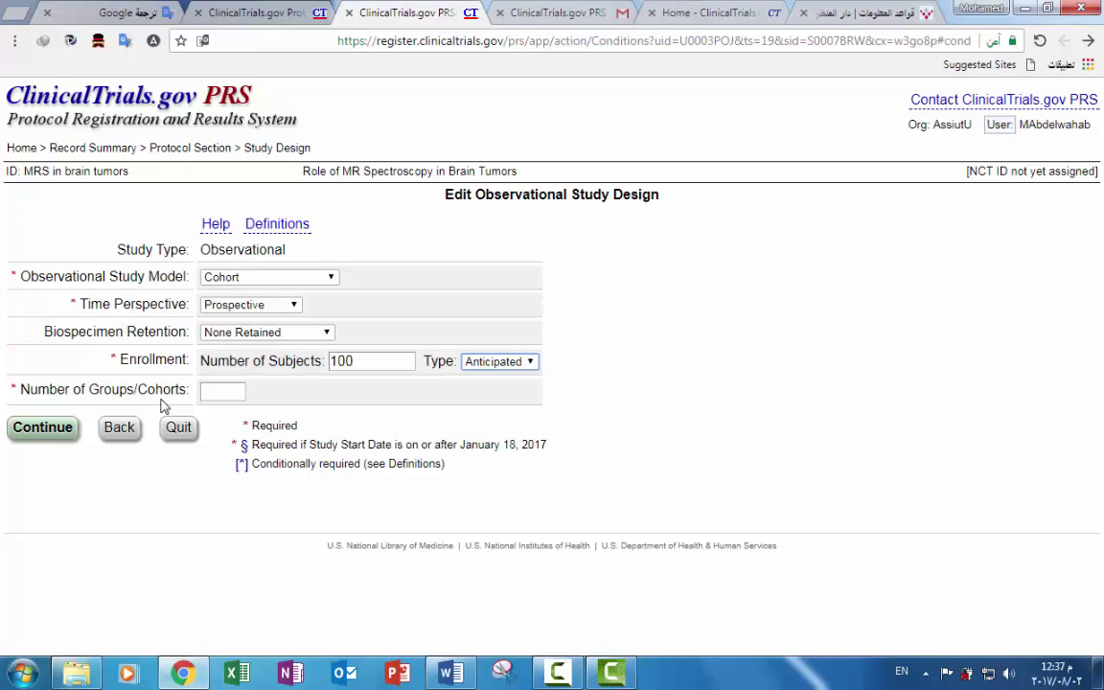
pyautogui.click(211, 393)
pyautogui.write('1')
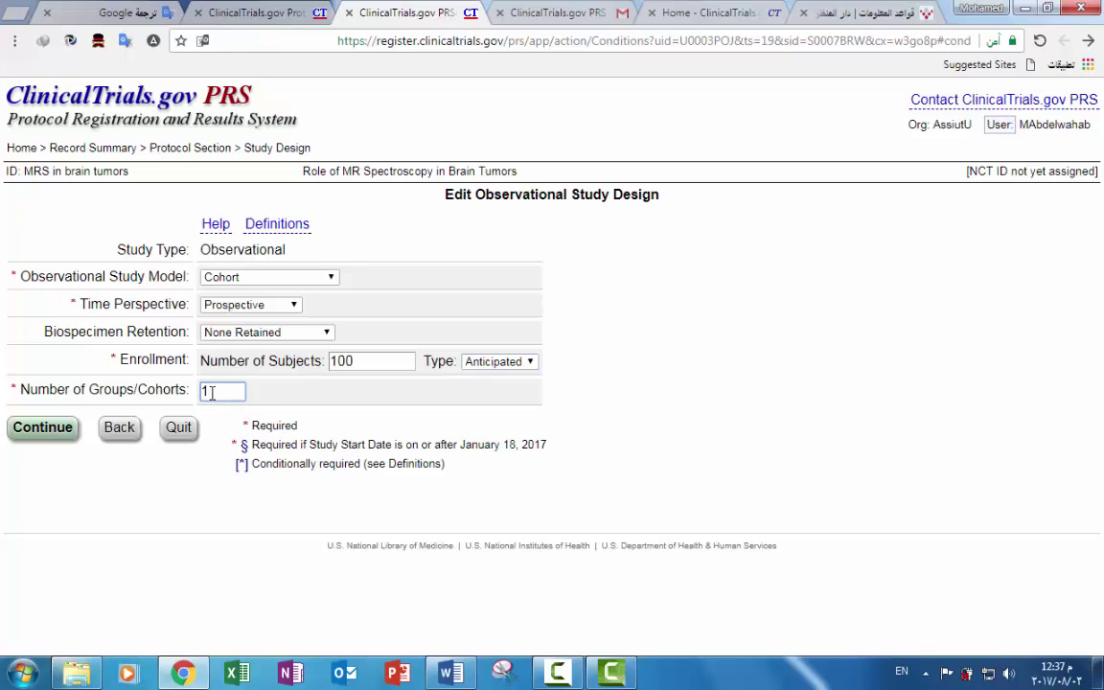
pyautogui.click(48, 439)
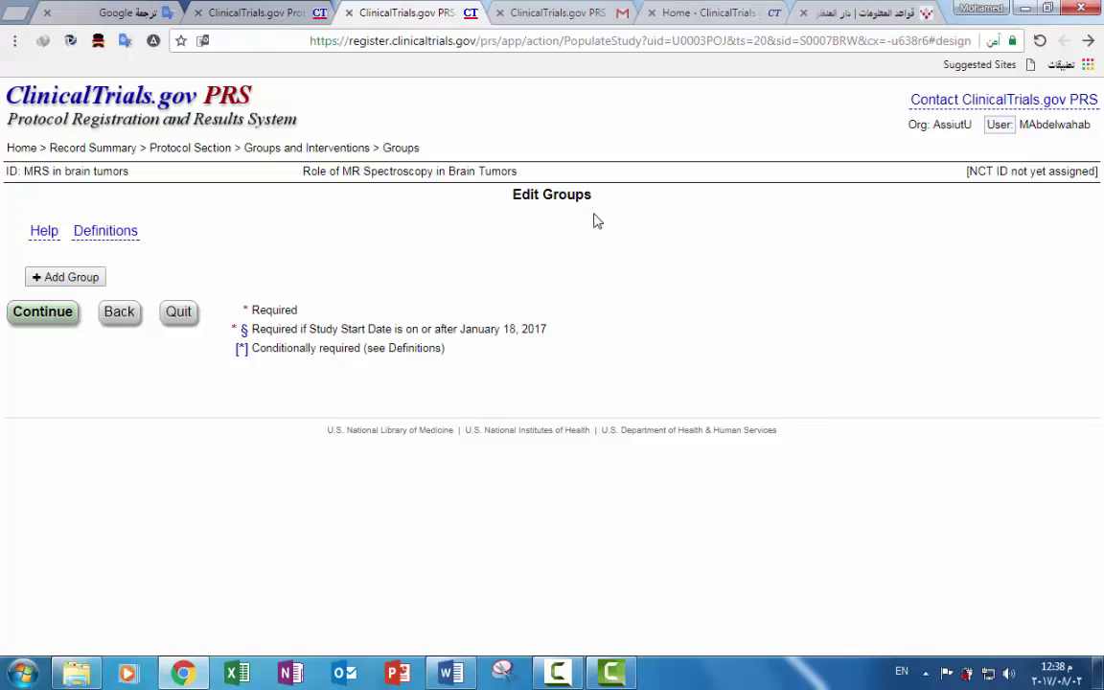
# Skip adding groups, define a Device intervention named MRI without a description, and continue to the outcome measures page.
pyautogui.click(36, 315)
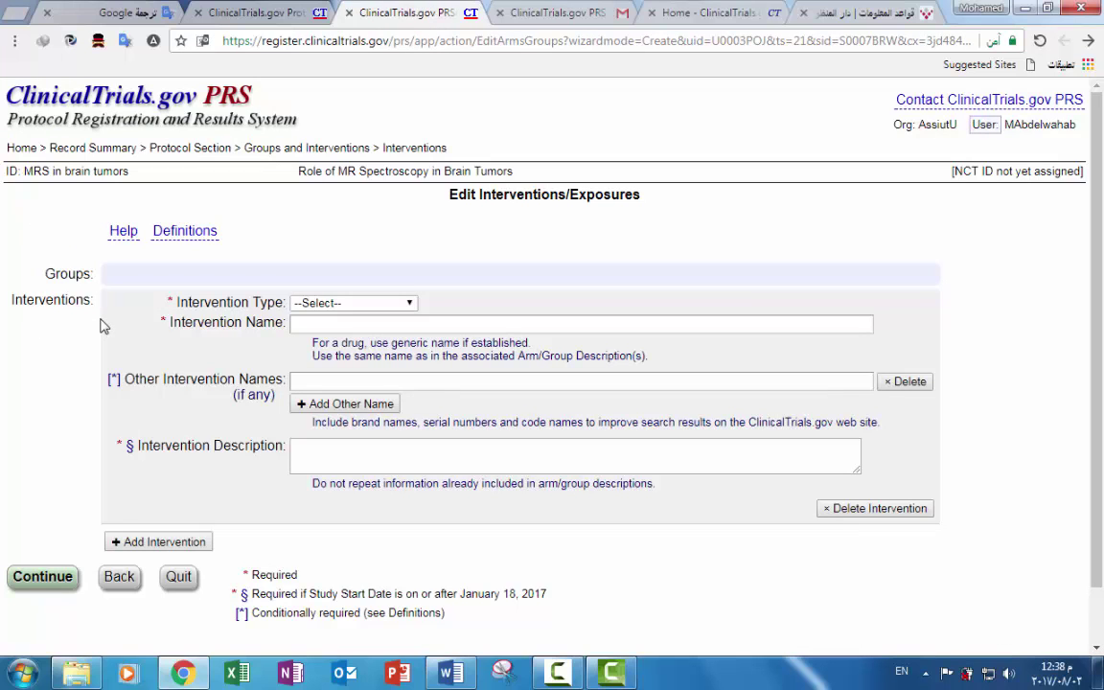
pyautogui.click(355, 305)
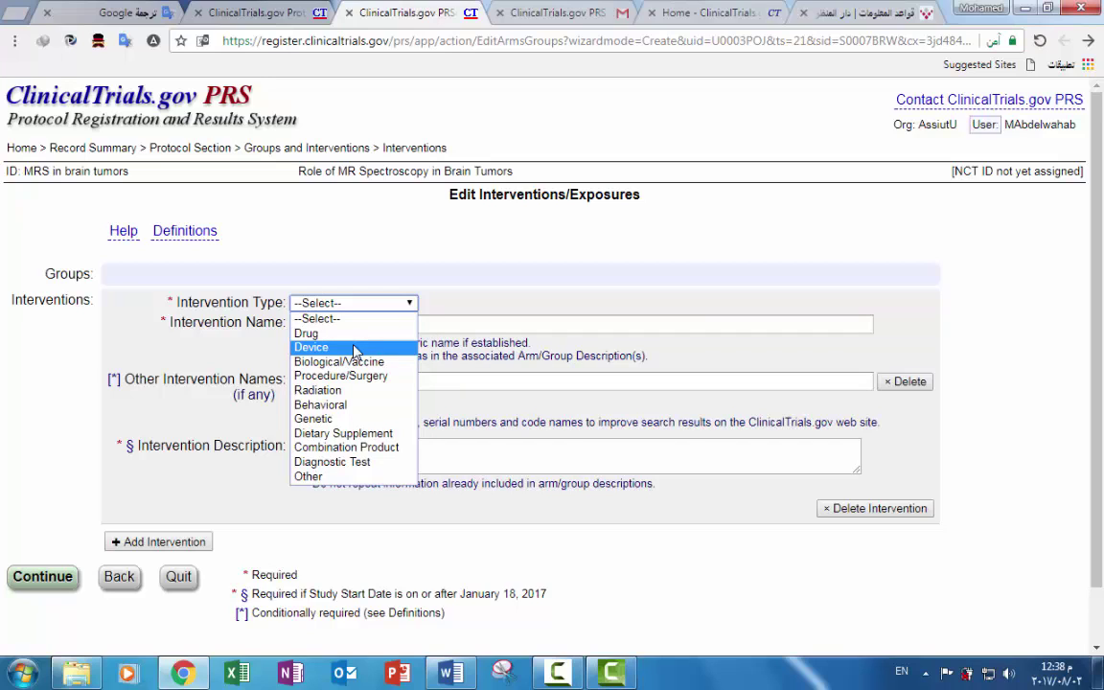
pyautogui.click(355, 350)
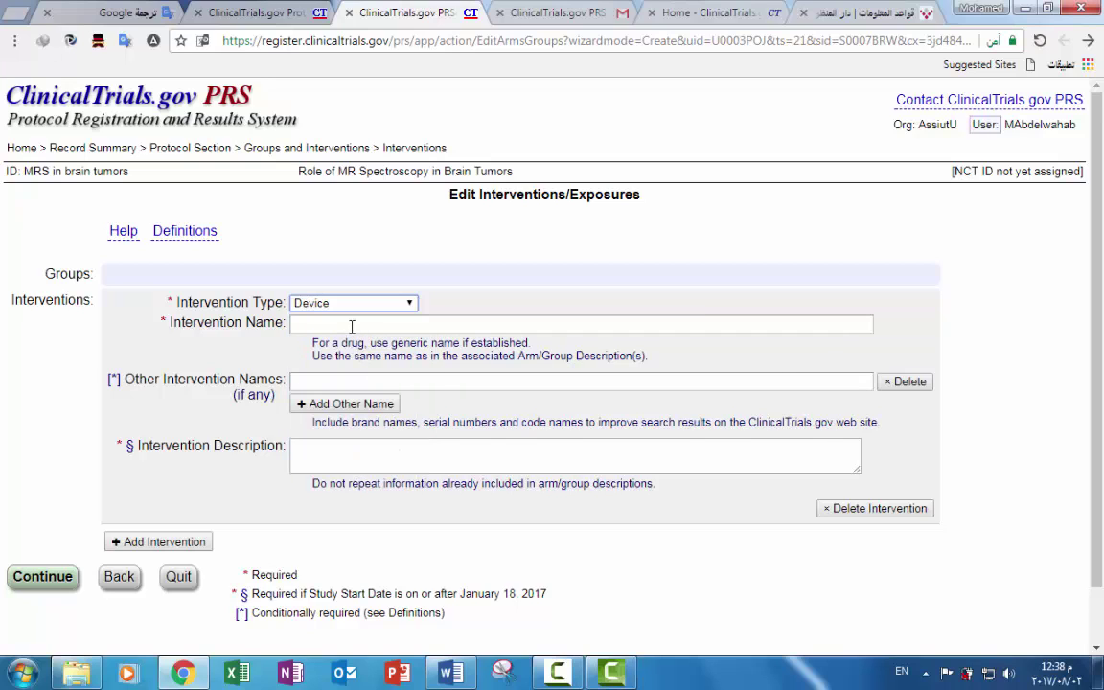
pyautogui.click(352, 327)
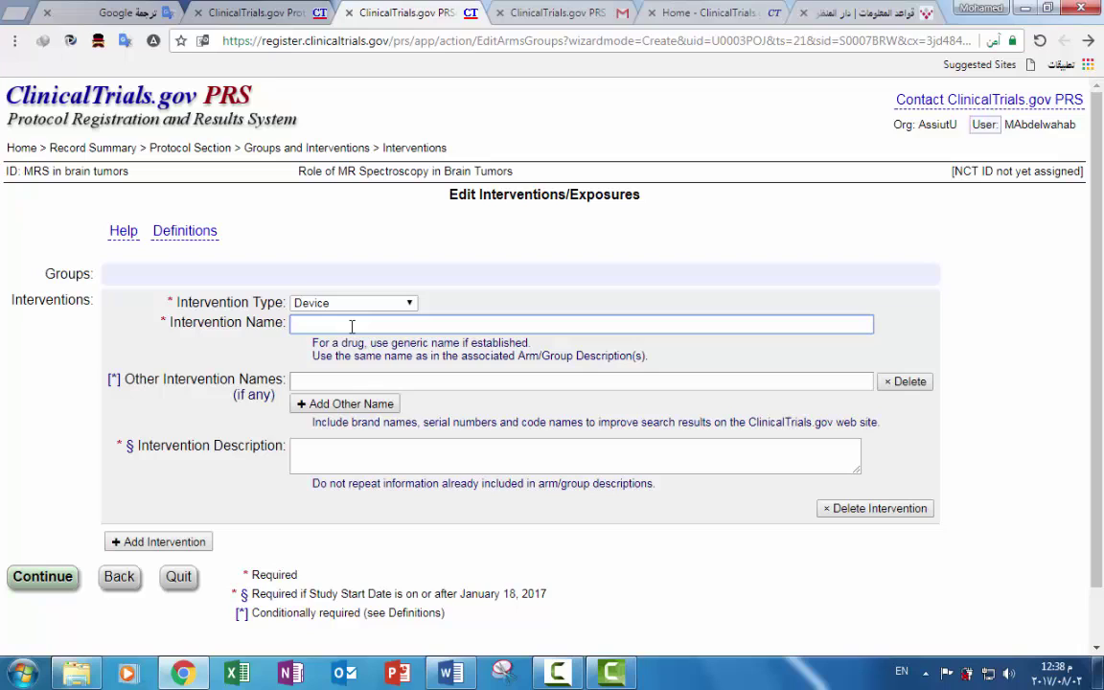
pyautogui.write('MRI')
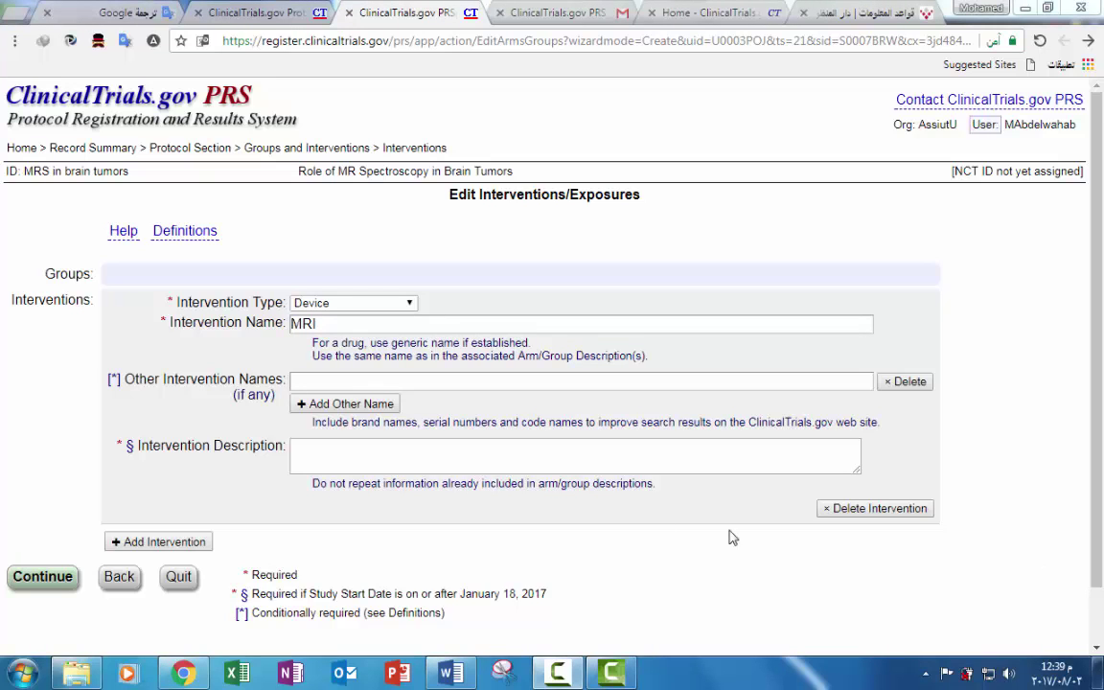
pyautogui.click(43, 579)
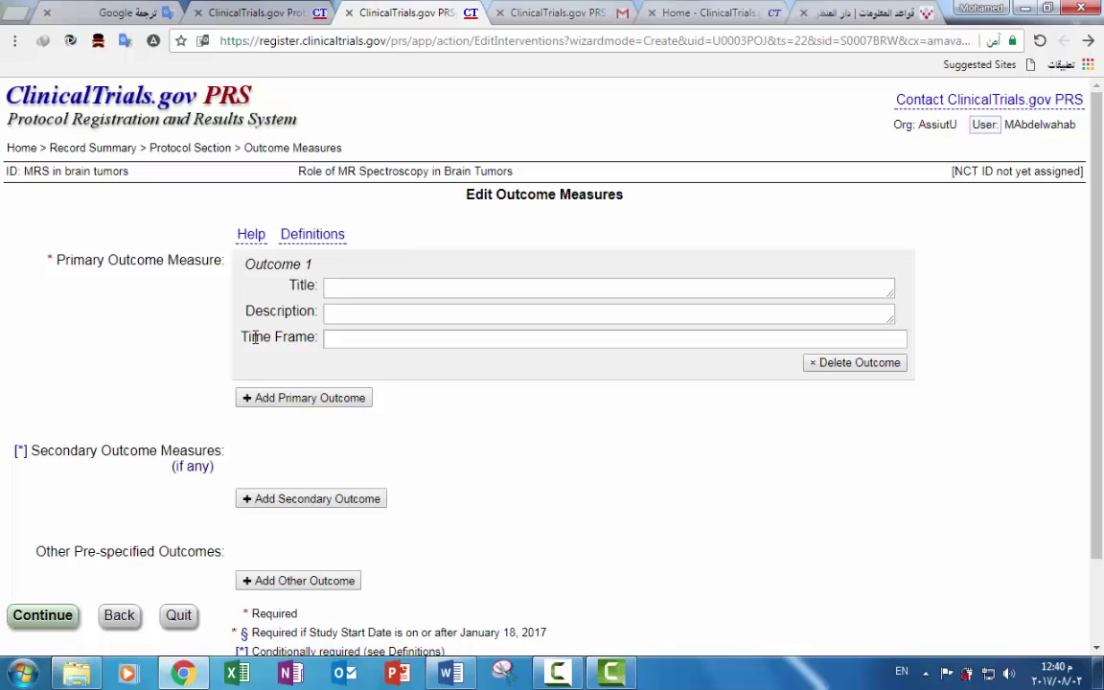
# Enter primary outcome "Comparison of MRS findings with the pathology of the specimens" with a metabolite-peak analysis description and time frame Baseline, and continue to eligibility.
pyautogui.click(332, 291)
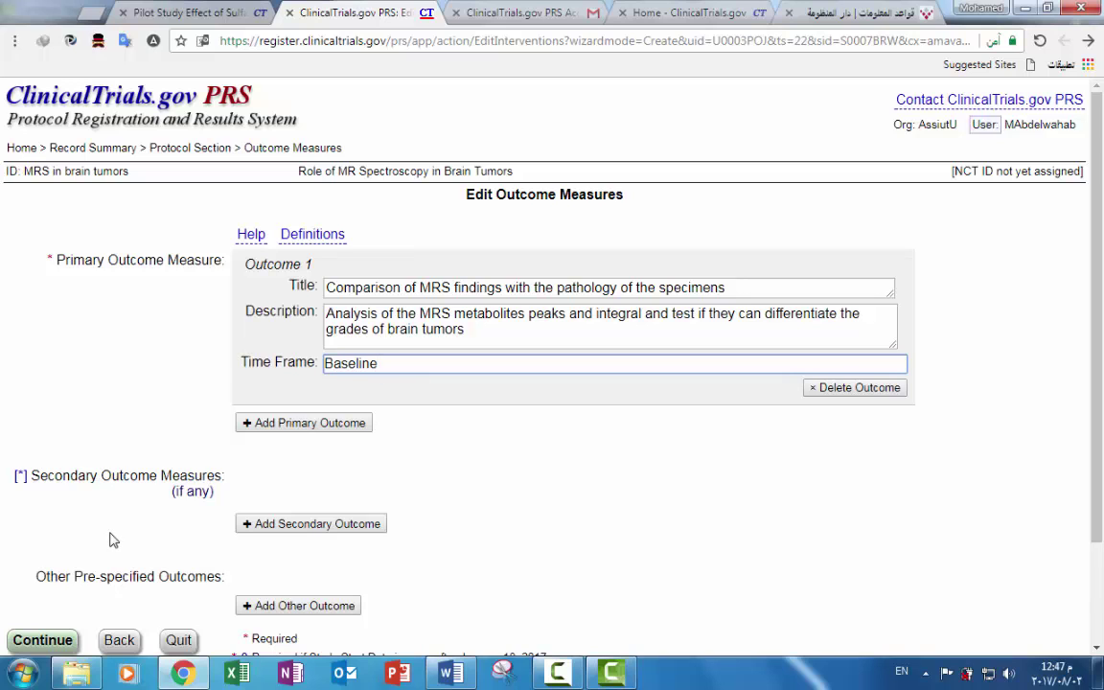
pyautogui.click(40, 640)
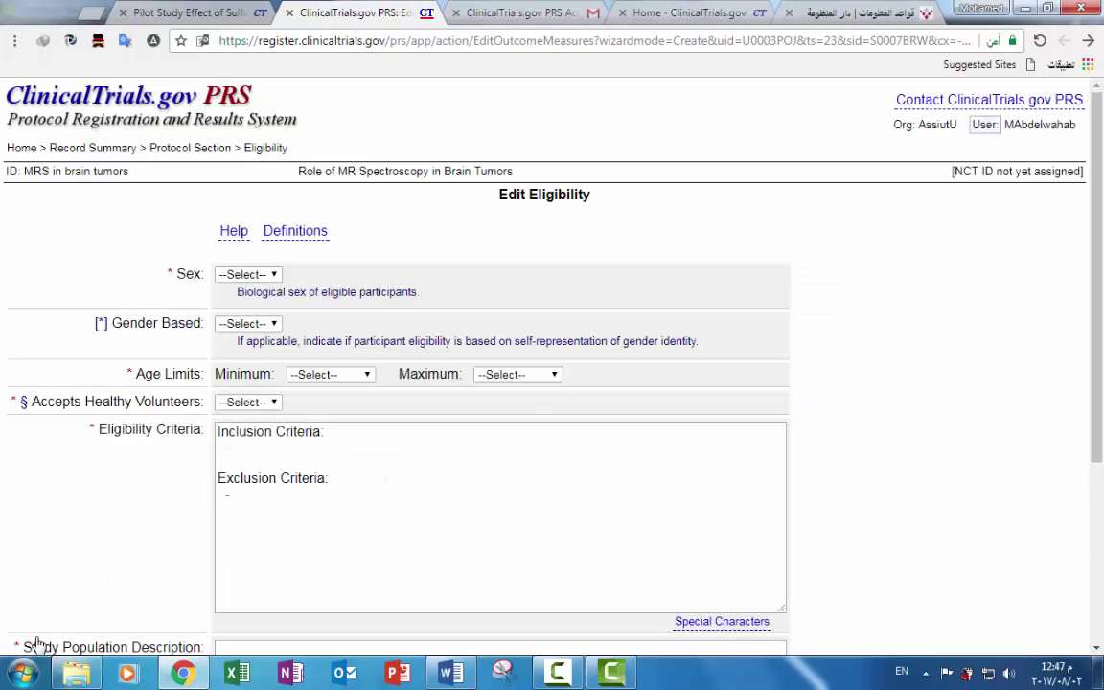
# Review the eligibility details and inclusion criteria of the published sulfasalazine pilot study as a reference.
pyautogui.click(177, 13)
pyautogui.click(1009, 452)
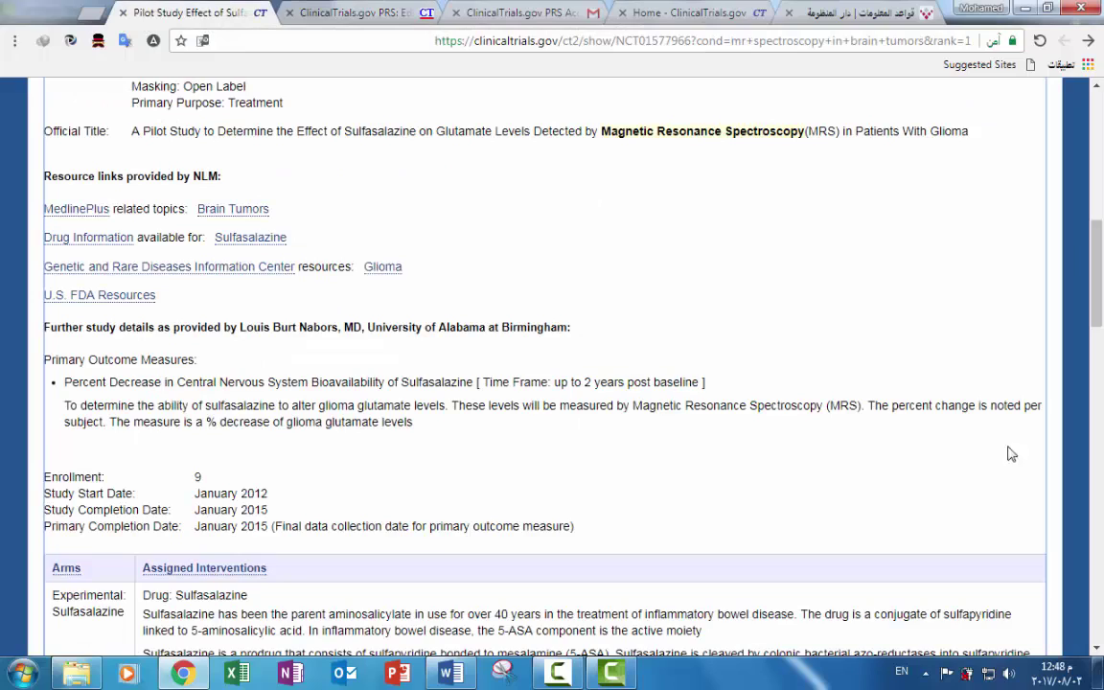
pyautogui.moveTo(1100, 303); pyautogui.dragTo(1101, 390)
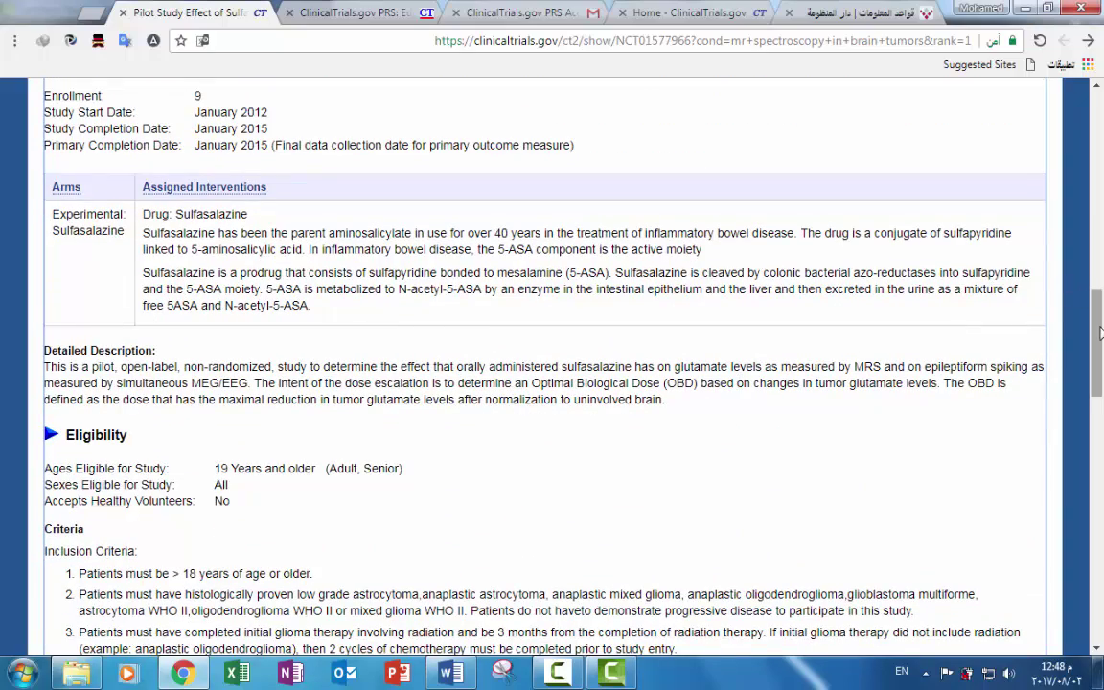
pyautogui.moveTo(1101, 348); pyautogui.dragTo(1100, 376)
pyautogui.scroll(-1, 1100, 377)
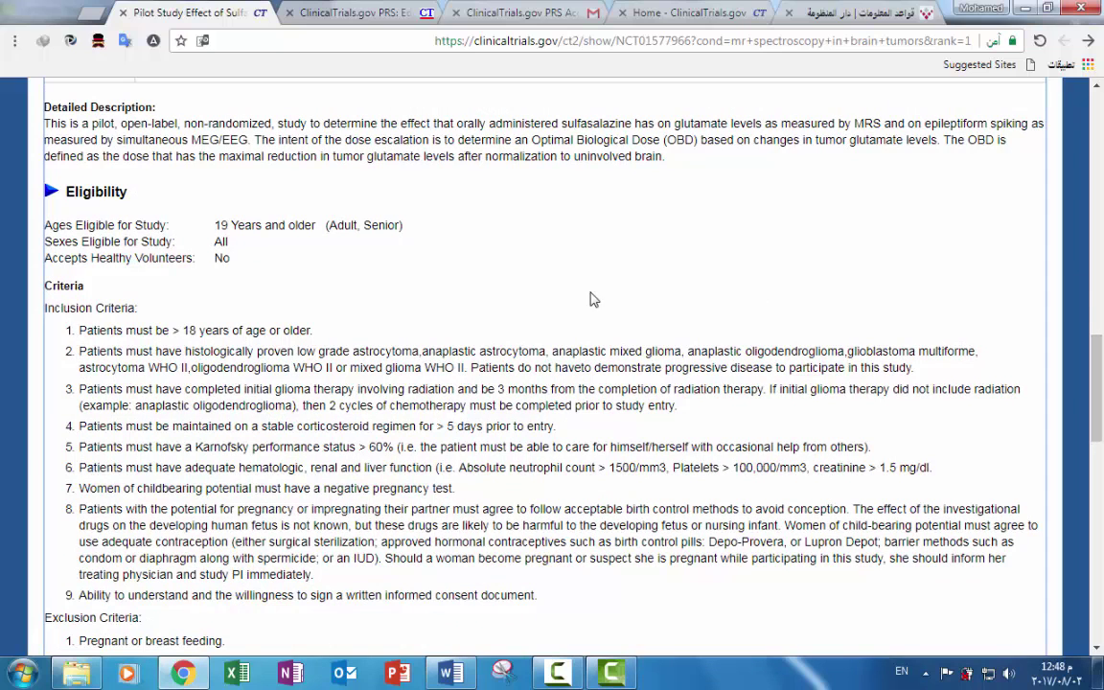
# Return to the study's eligibility form and set Sex to All and Gender Based to No.
pyautogui.click(352, 14)
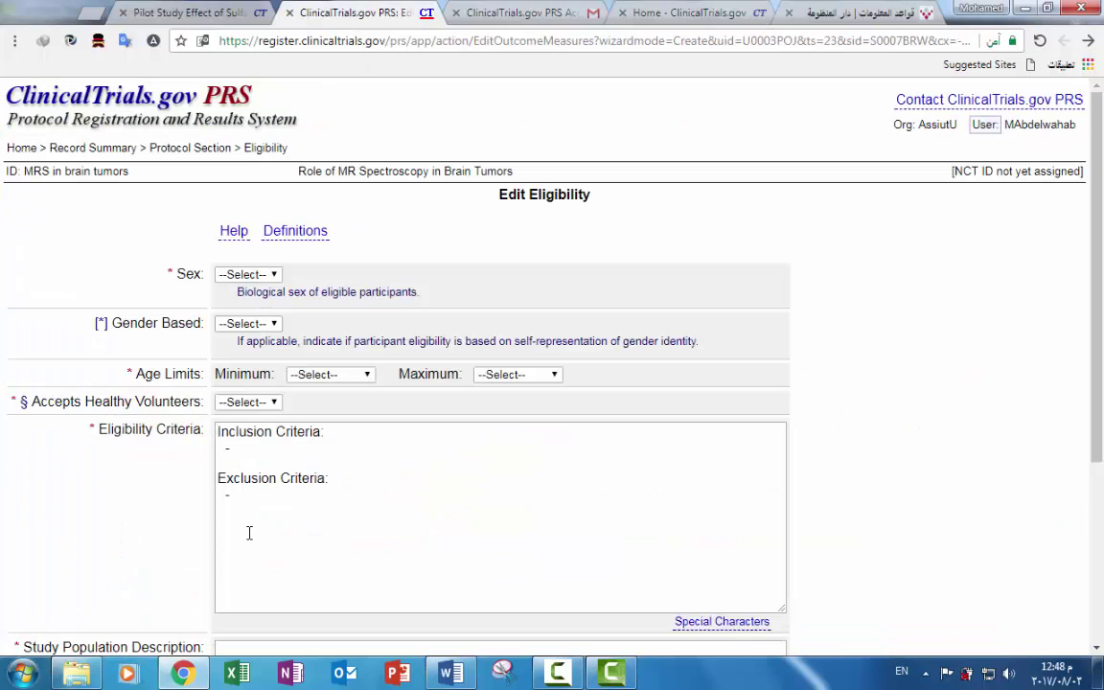
pyautogui.click(275, 276)
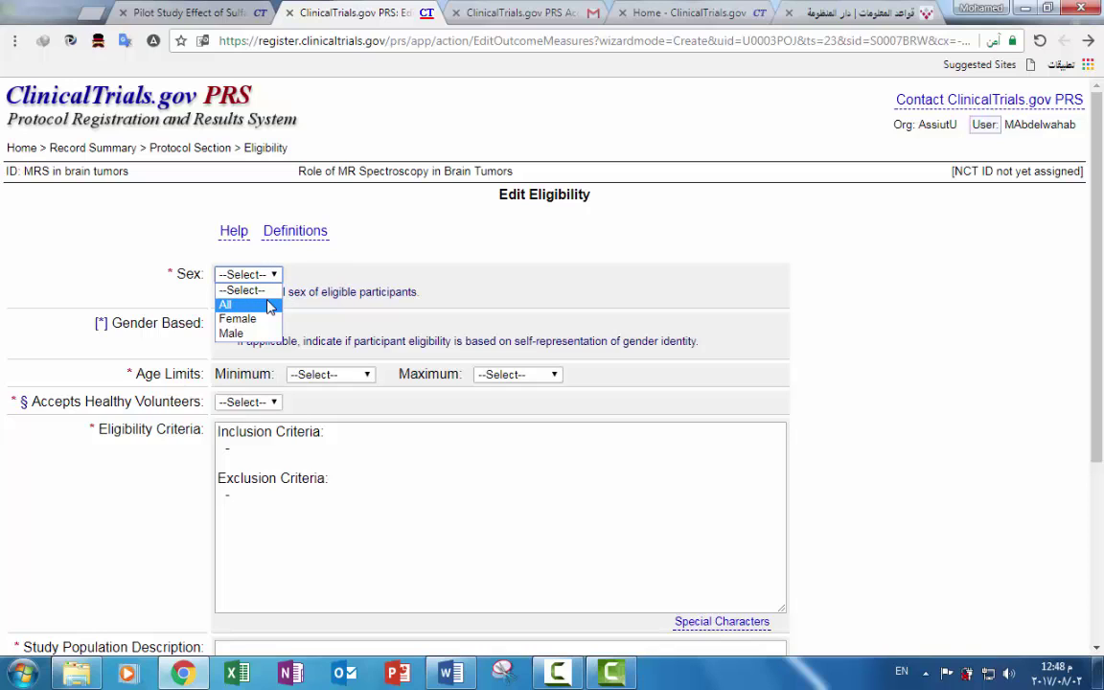
pyautogui.click(269, 304)
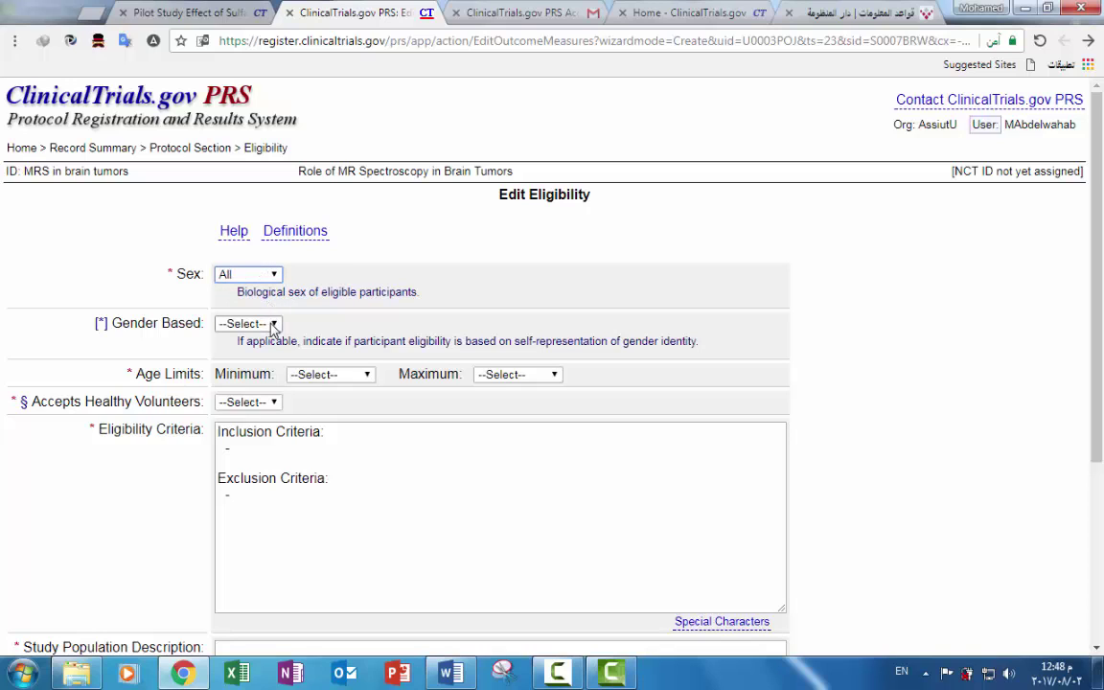
pyautogui.click(274, 325)
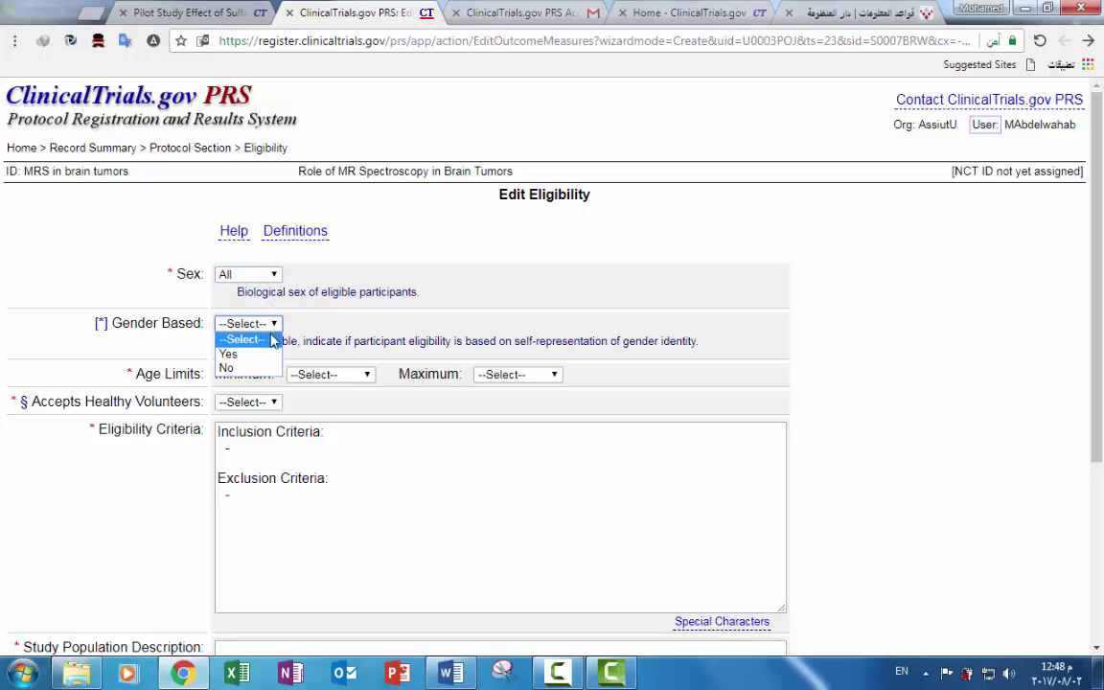
pyautogui.click(270, 372)
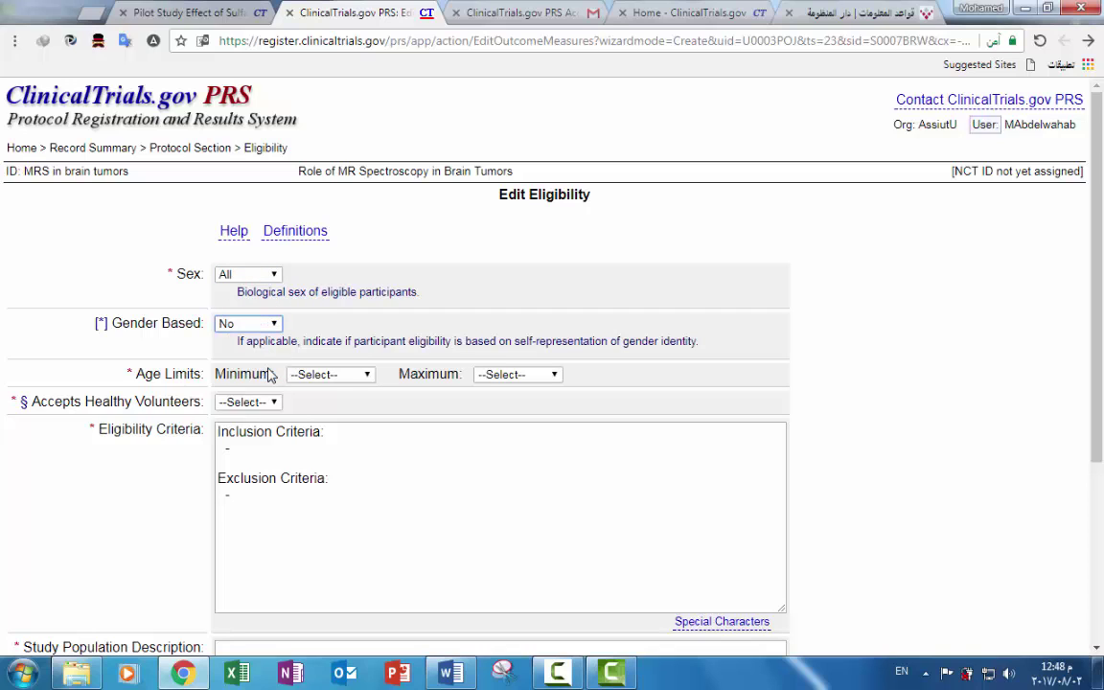
# Set the age limits to a minimum of 18 years and a maximum of 75 years.
pyautogui.click(367, 376)
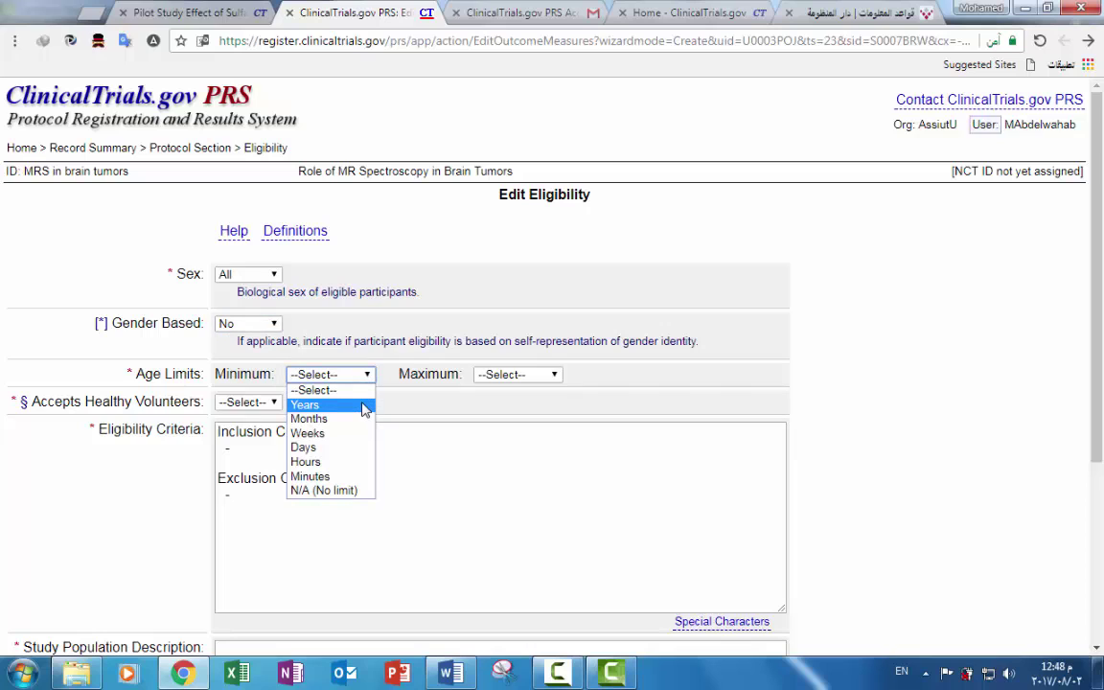
pyautogui.click(364, 407)
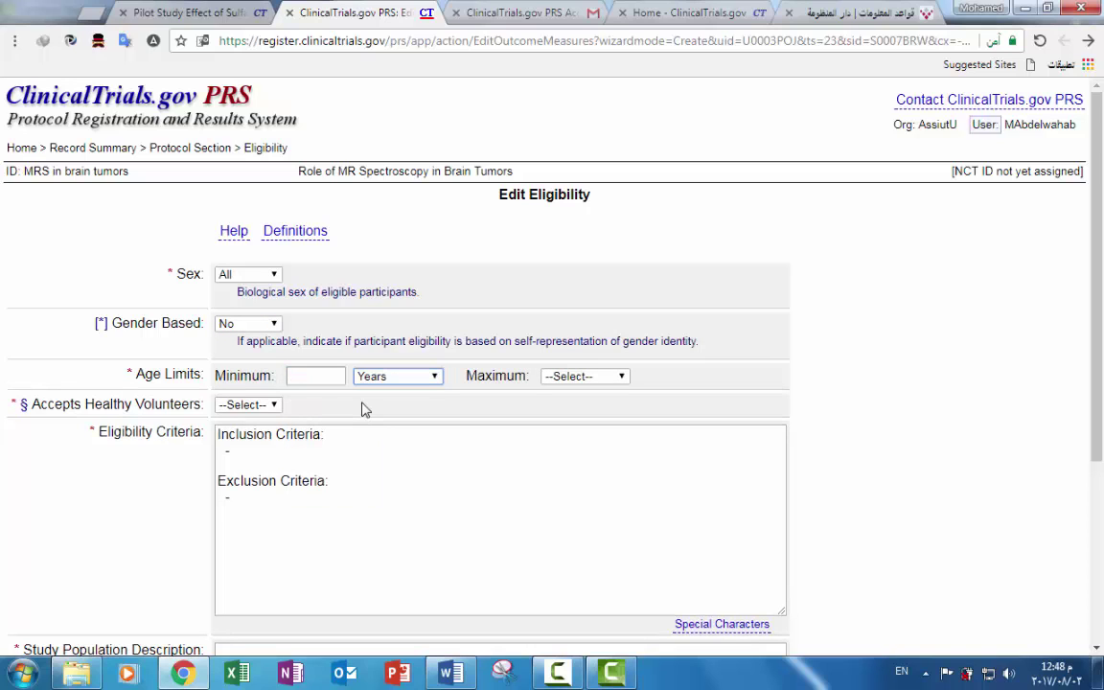
pyautogui.click(313, 376)
pyautogui.write('1')
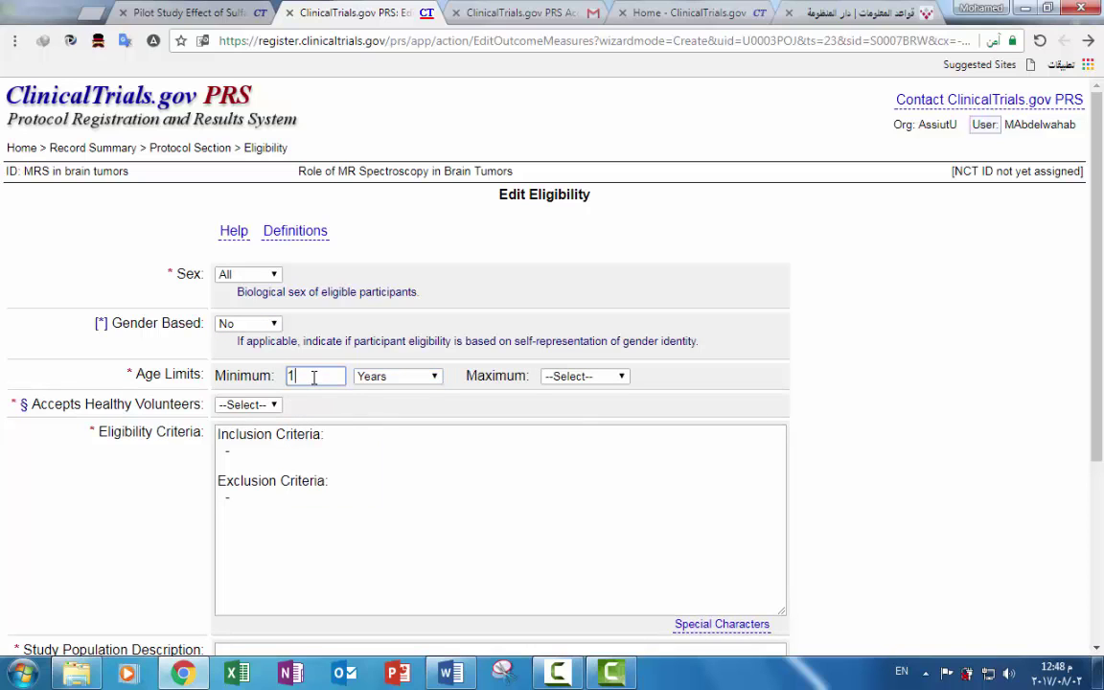
pyautogui.write('8')
pyautogui.click(578, 381)
pyautogui.click(560, 406)
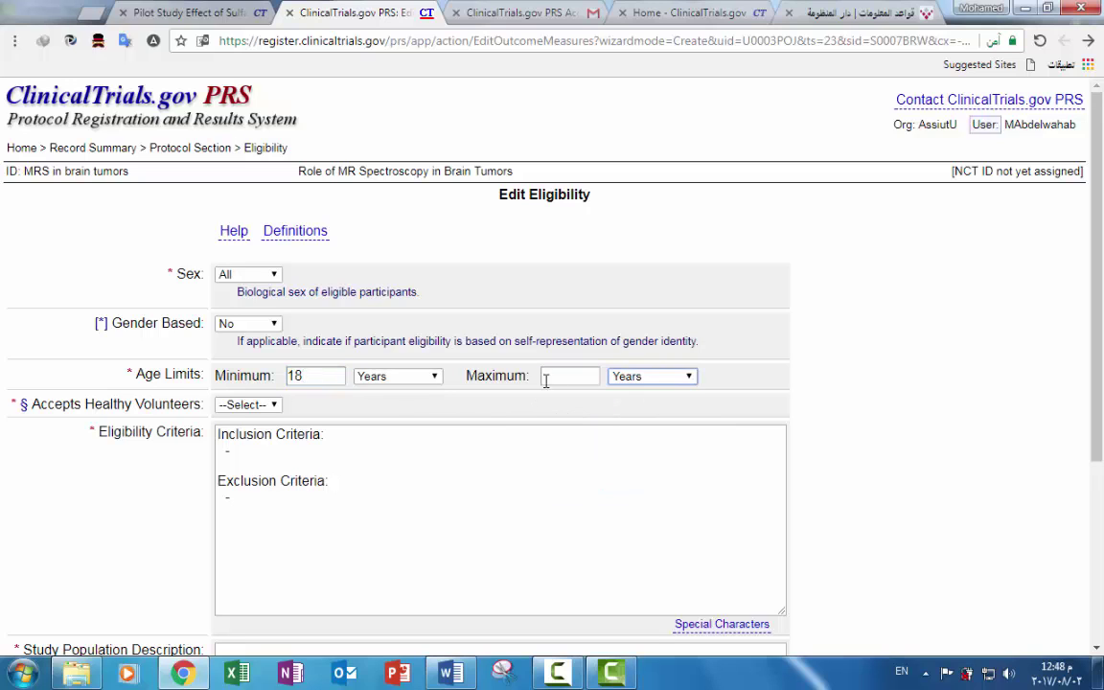
pyautogui.click(560, 375)
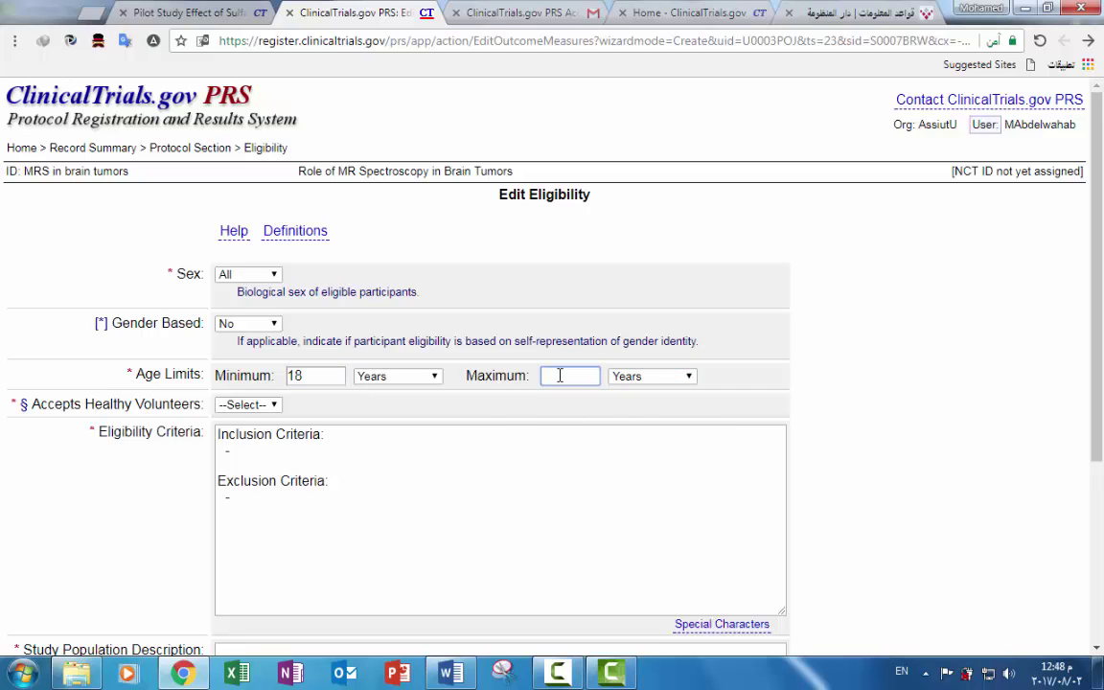
pyautogui.write('75')
# Set the eligibility Sampling Method to Non-Probability Sample, leaving the criteria and population description unfilled, and continue to contacts and locations.
pyautogui.click(259, 450)
pyautogui.click(246, 500)
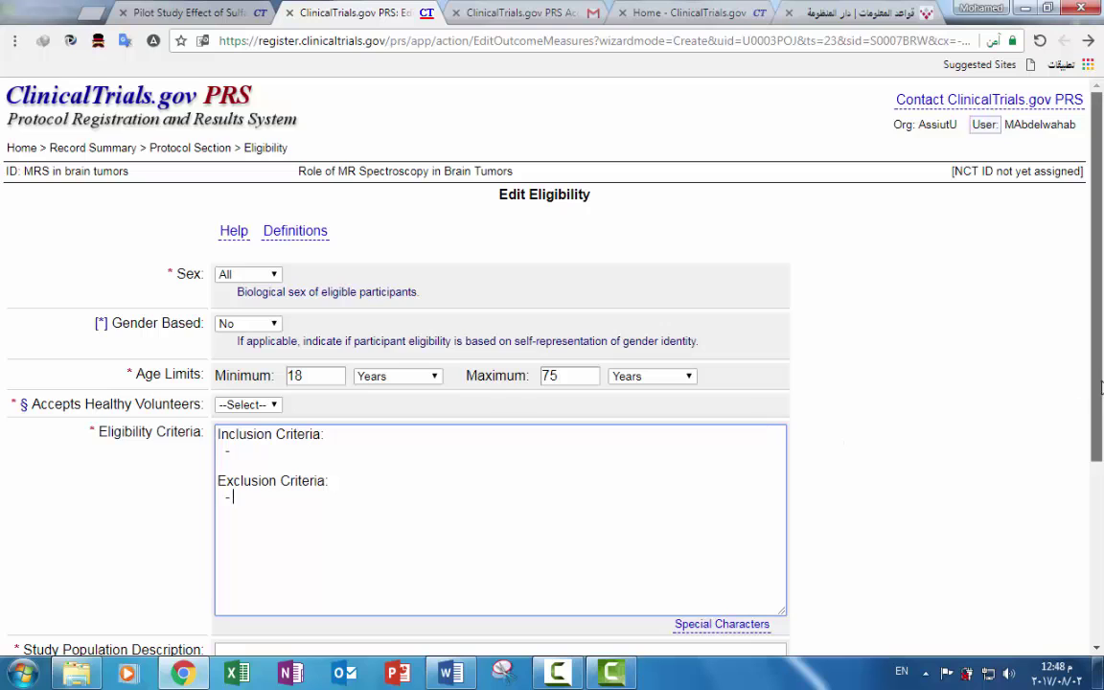
pyautogui.moveTo(1100, 376); pyautogui.dragTo(1098, 515)
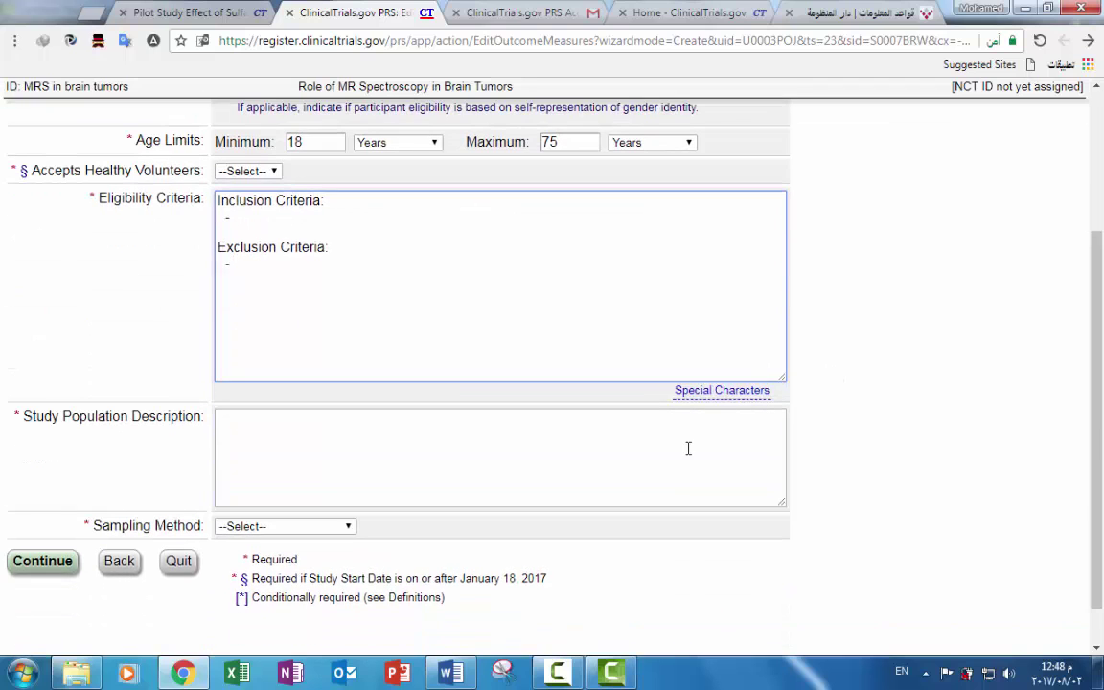
pyautogui.click(297, 446)
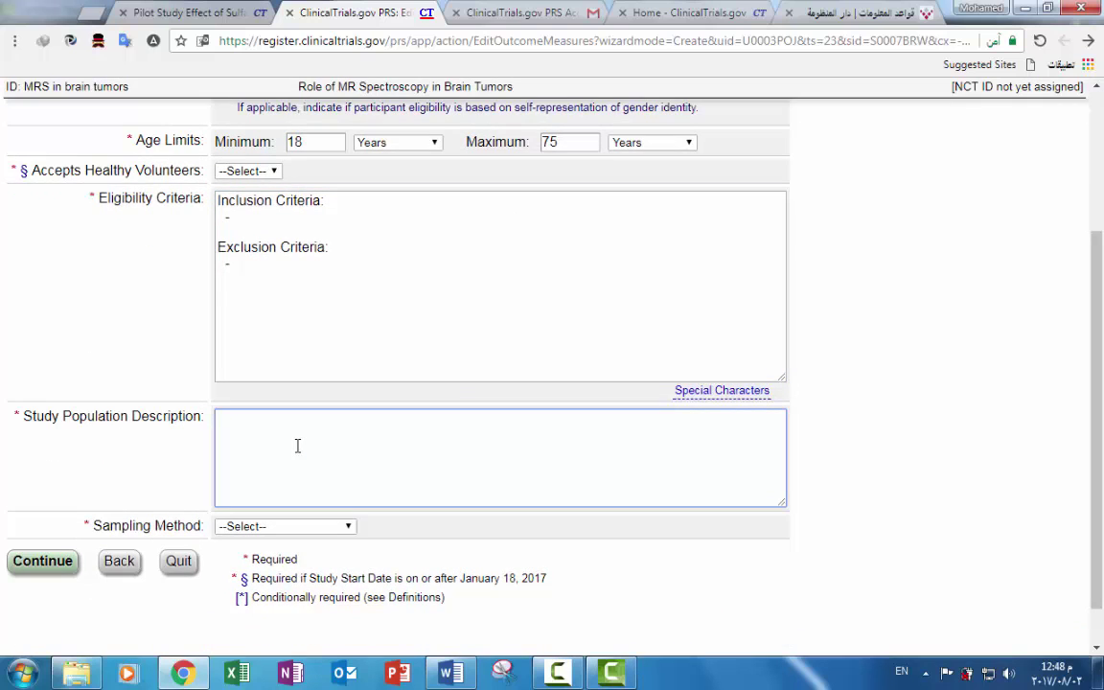
pyautogui.click(347, 528)
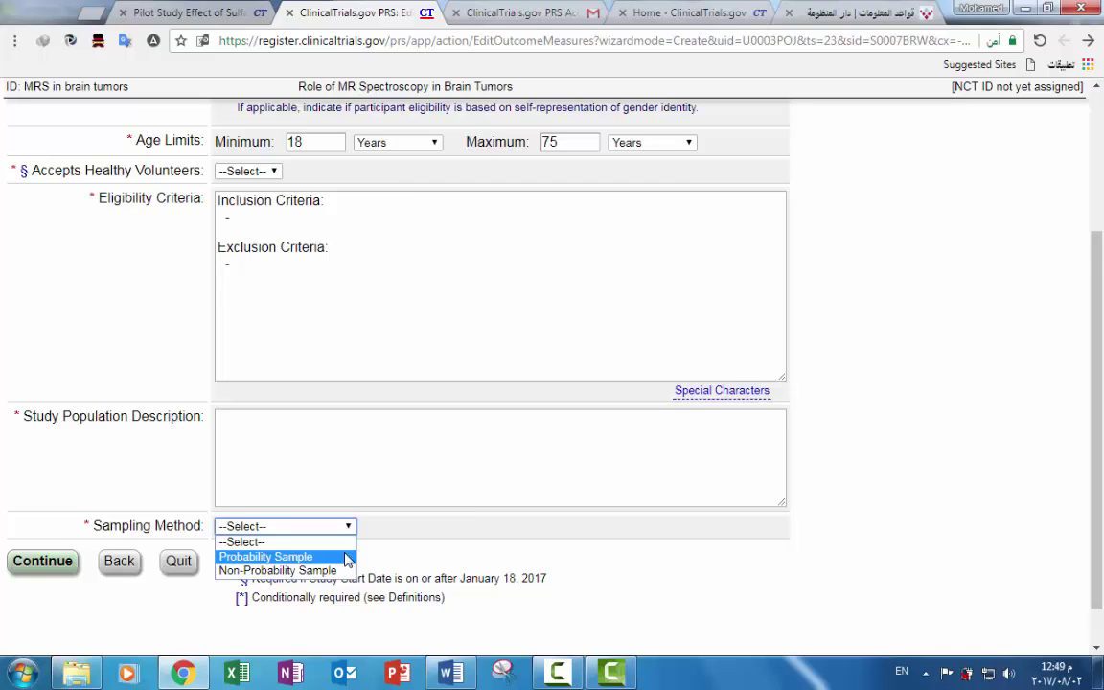
pyautogui.click(322, 570)
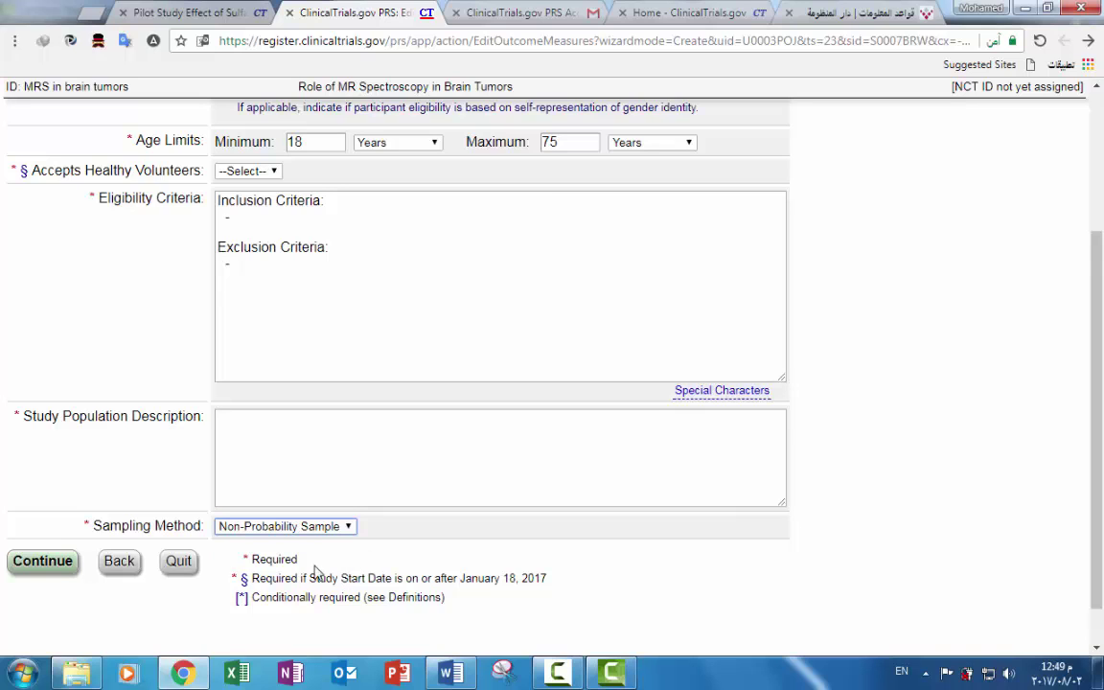
pyautogui.click(61, 566)
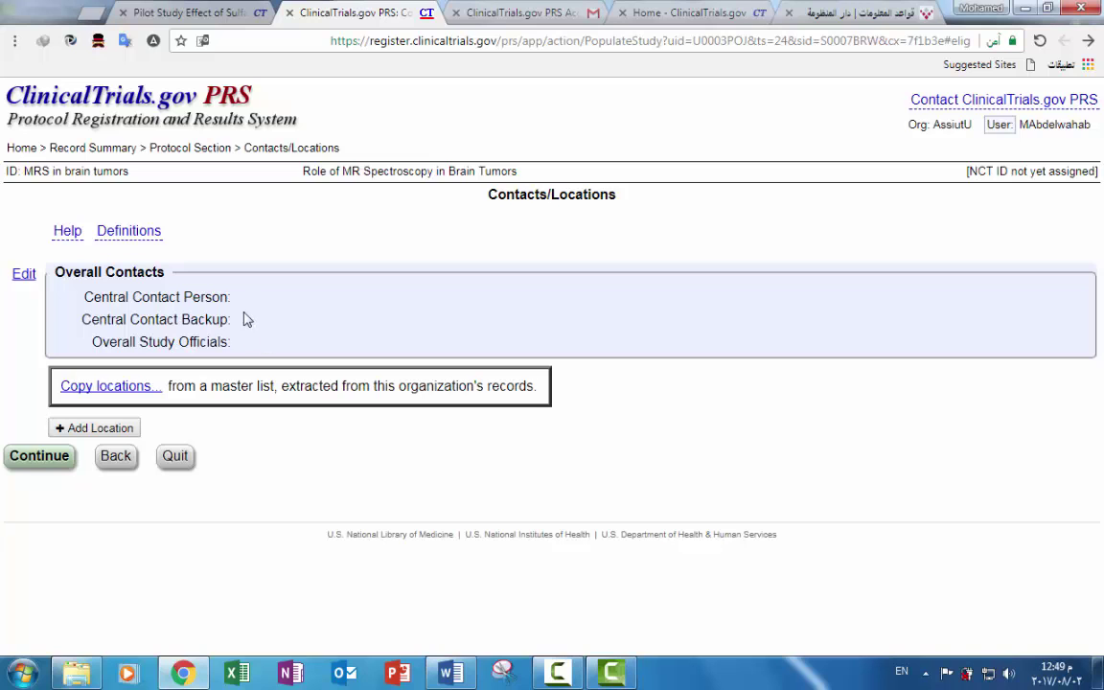
# Save the overall contacts form left blank and continue past the IPD sharing statement without choosing a sharing plan.
pyautogui.click(27, 275)
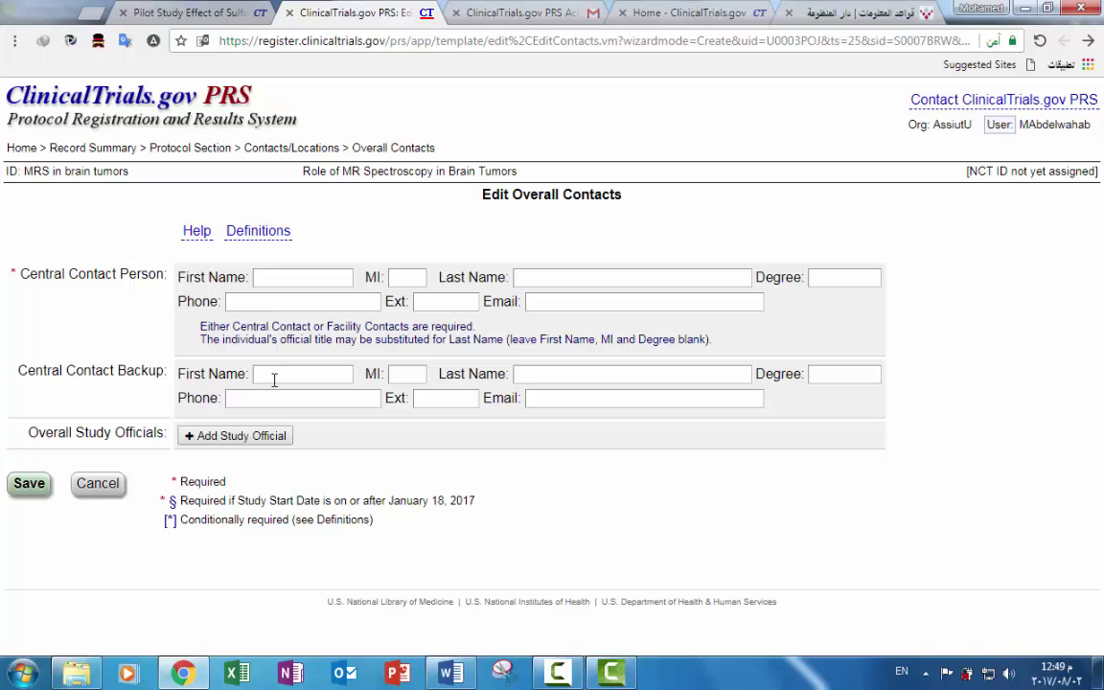
pyautogui.click(28, 487)
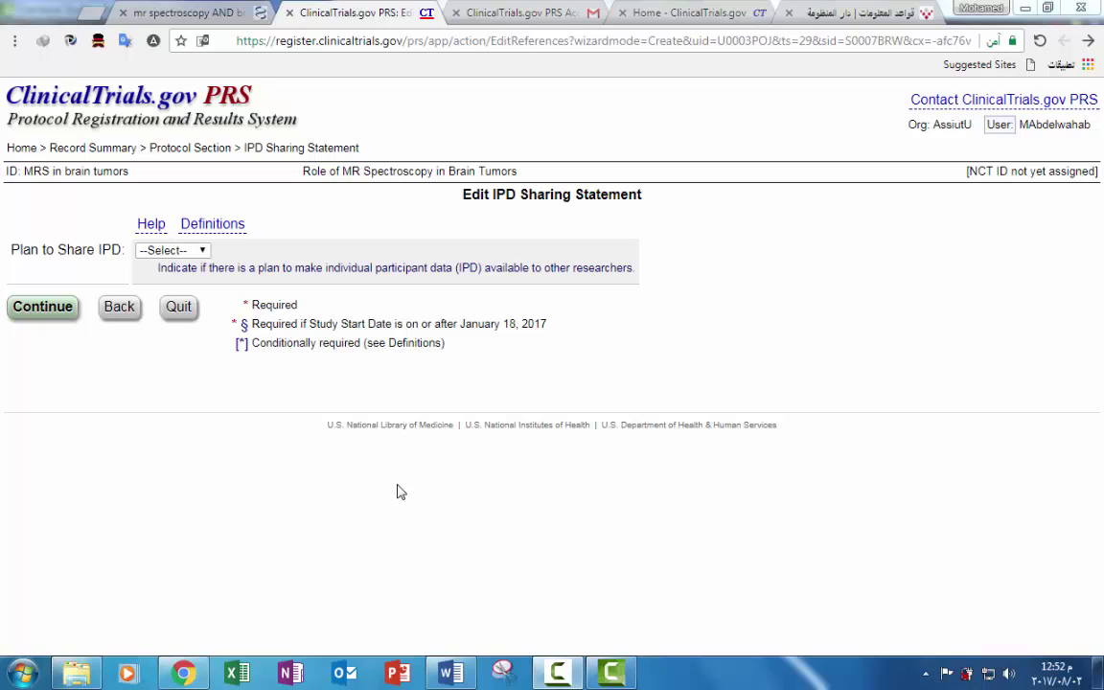
pyautogui.click(194, 253)
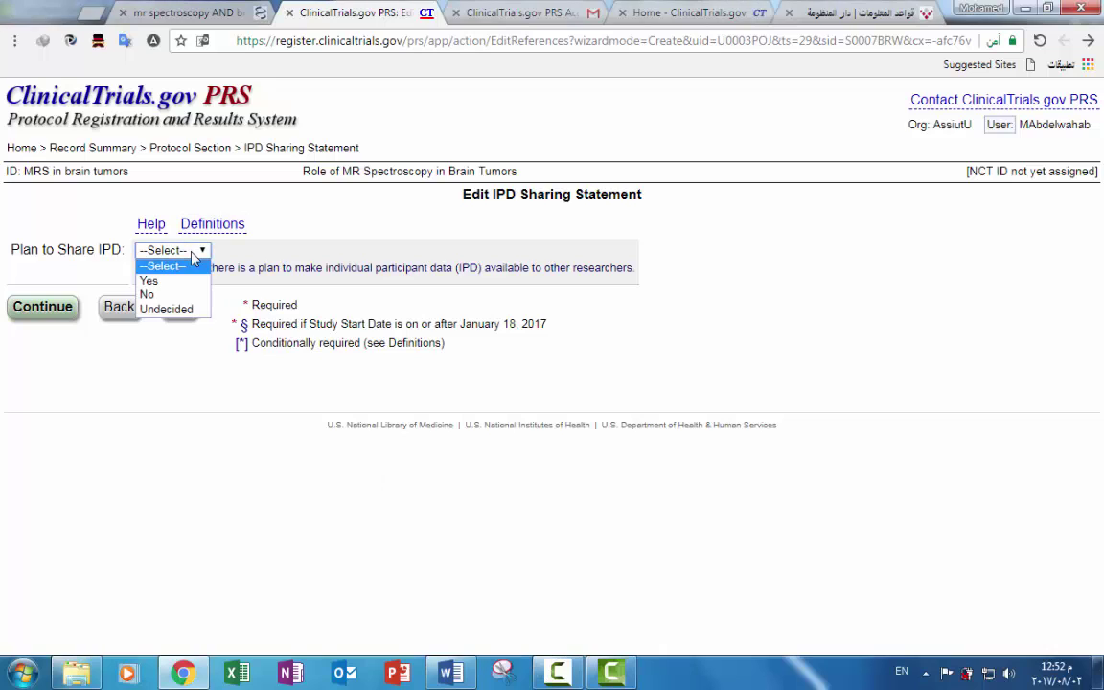
pyautogui.click(56, 277)
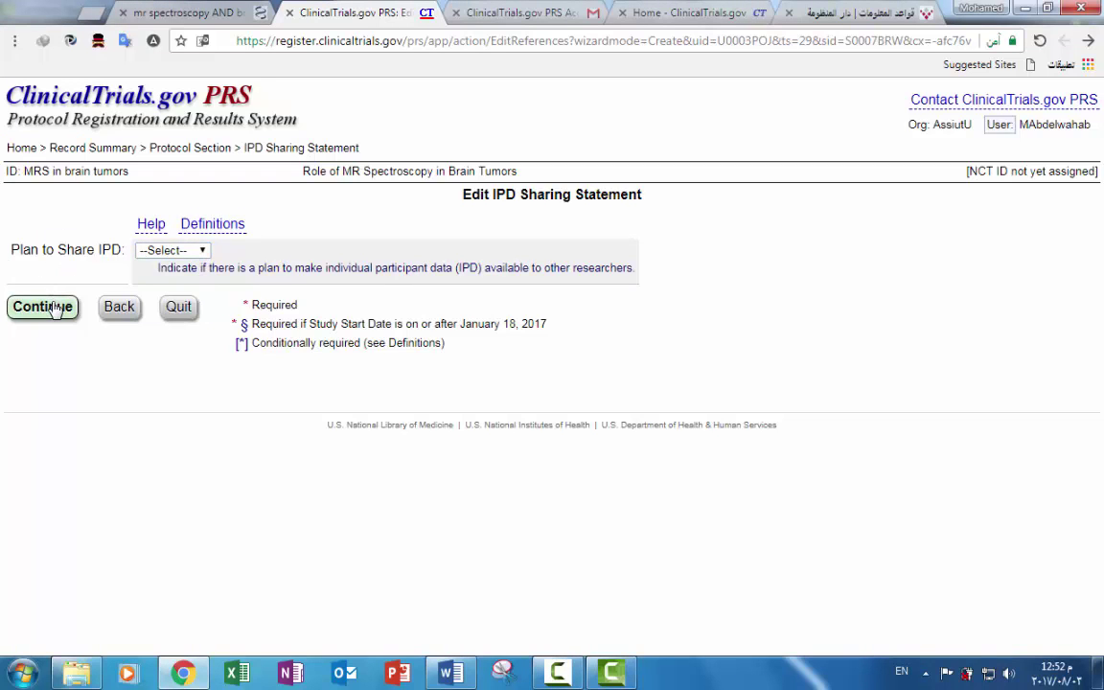
pyautogui.click(55, 308)
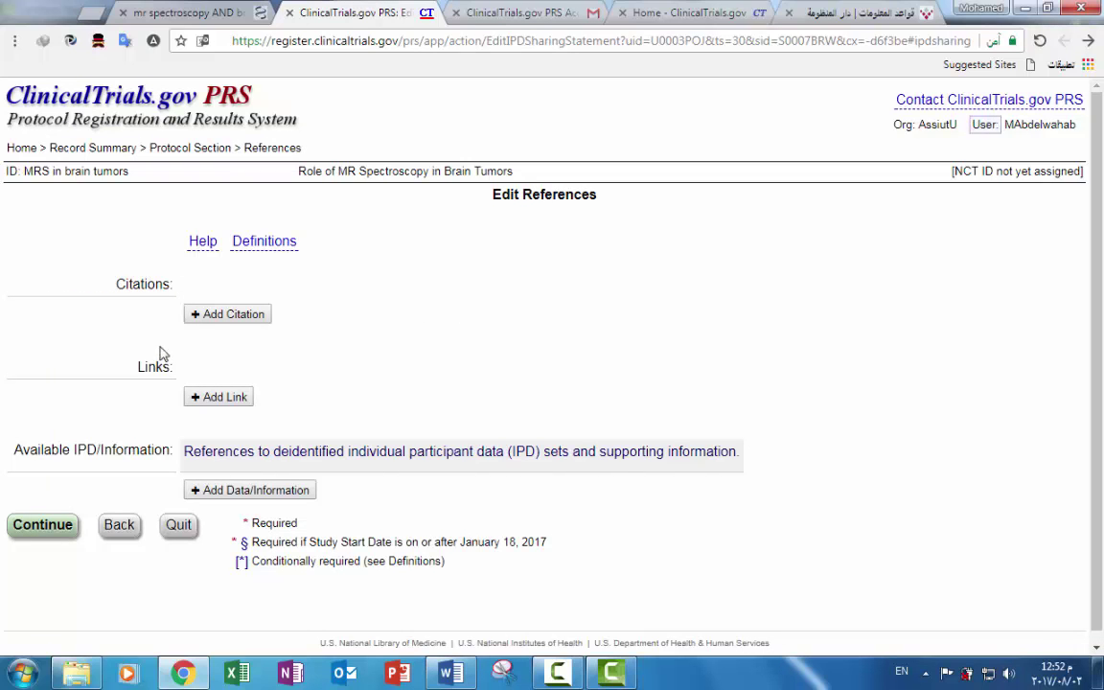
# Copy the PubMed ID of the second PubMed search result and add it to the study's references as citation 28667395.
pyautogui.click(188, 11)
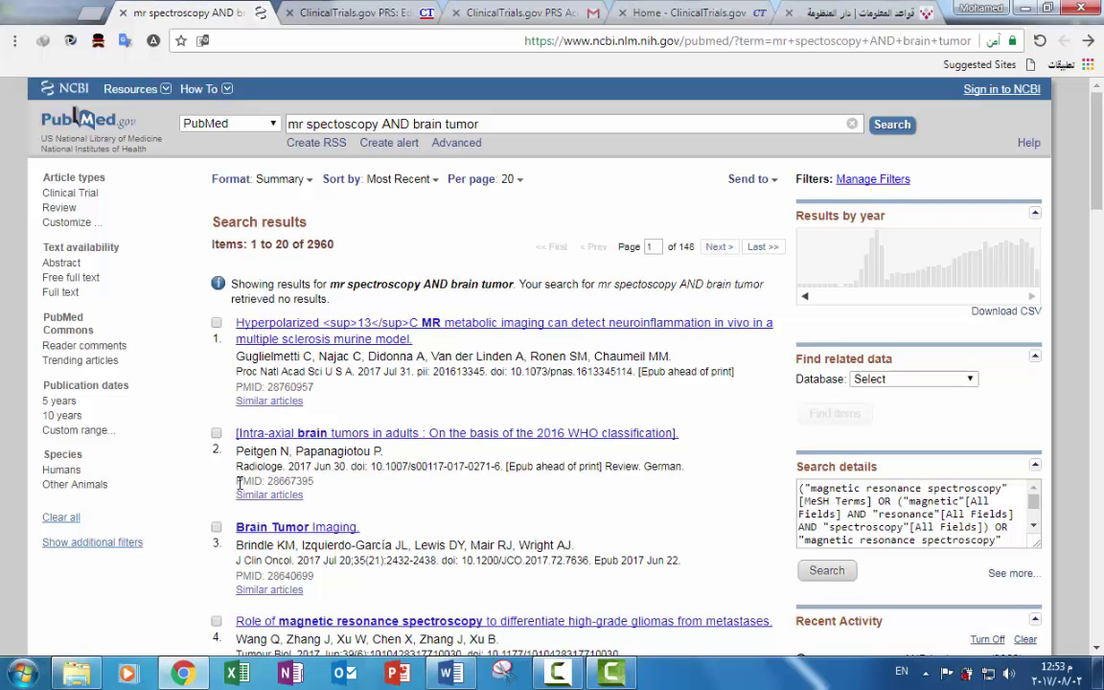
pyautogui.doubleClick(286, 481)
pyautogui.hotkey('ctrl', 'c')
pyautogui.click(327, 9)
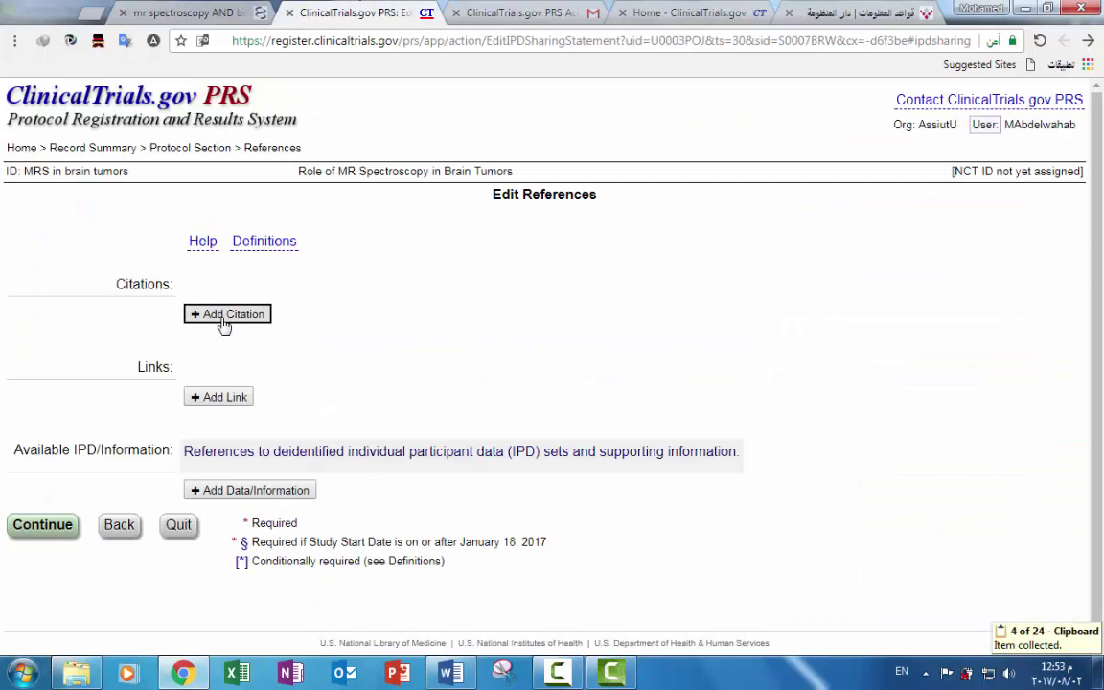
pyautogui.click(209, 317)
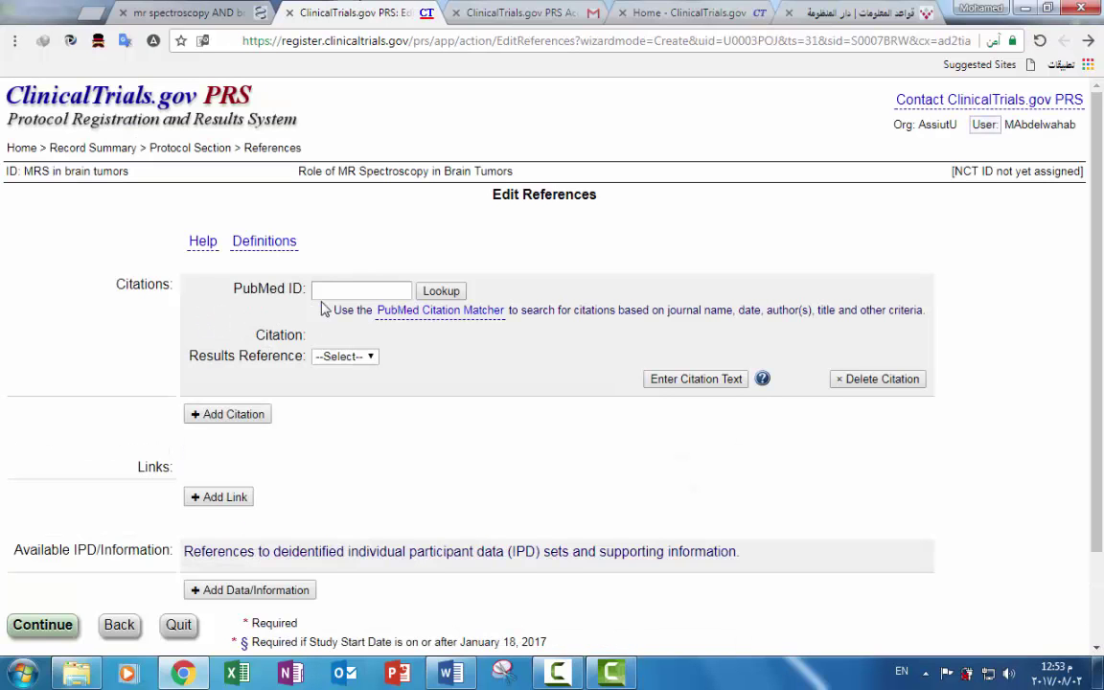
pyautogui.click(325, 290)
pyautogui.hotkey('ctrl', 'v')
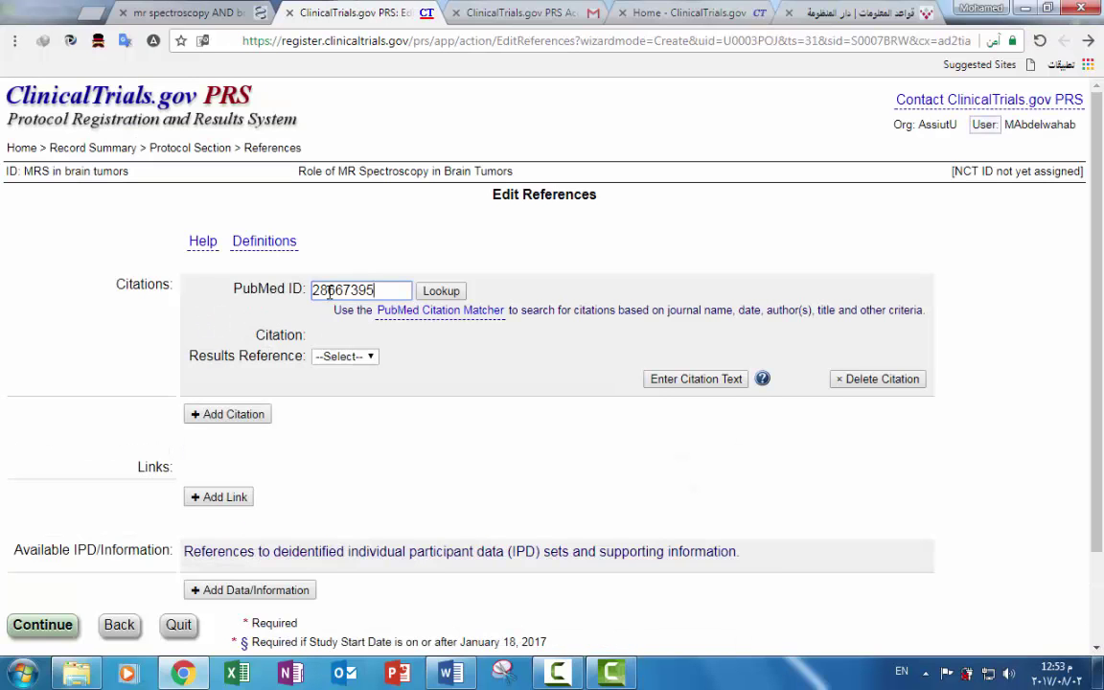
pyautogui.click(440, 291)
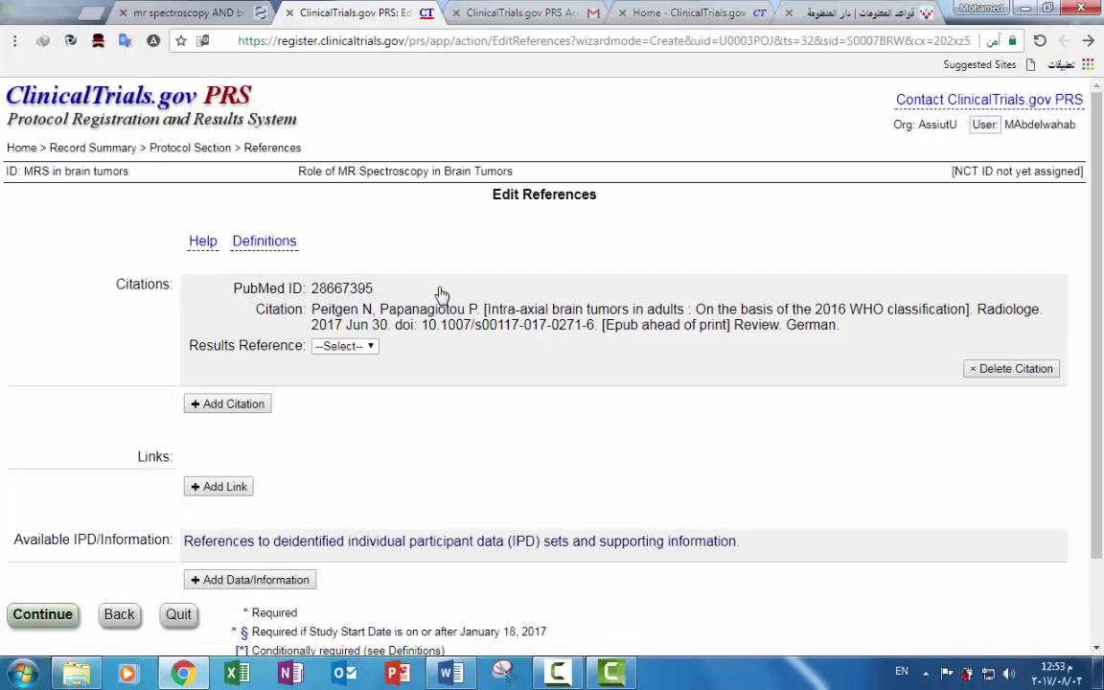
# Add a second citation by looking up PubMed ID 28640699, copied from the "Brain Tumor Imaging" search result.
pyautogui.click(163, 9)
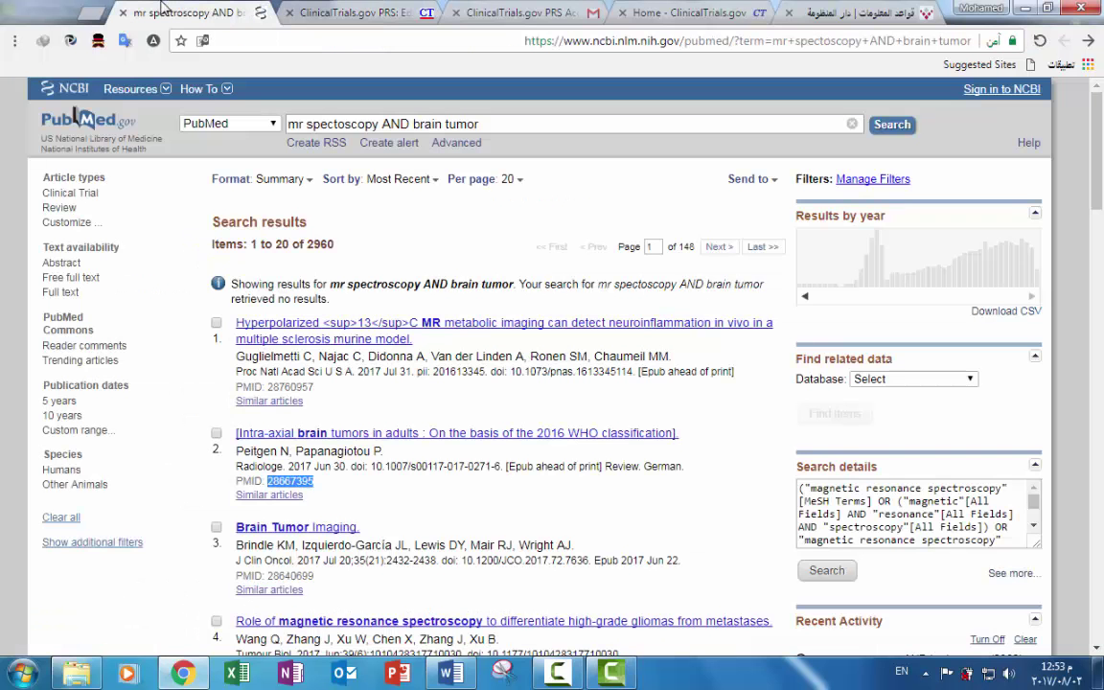
pyautogui.doubleClick(280, 576)
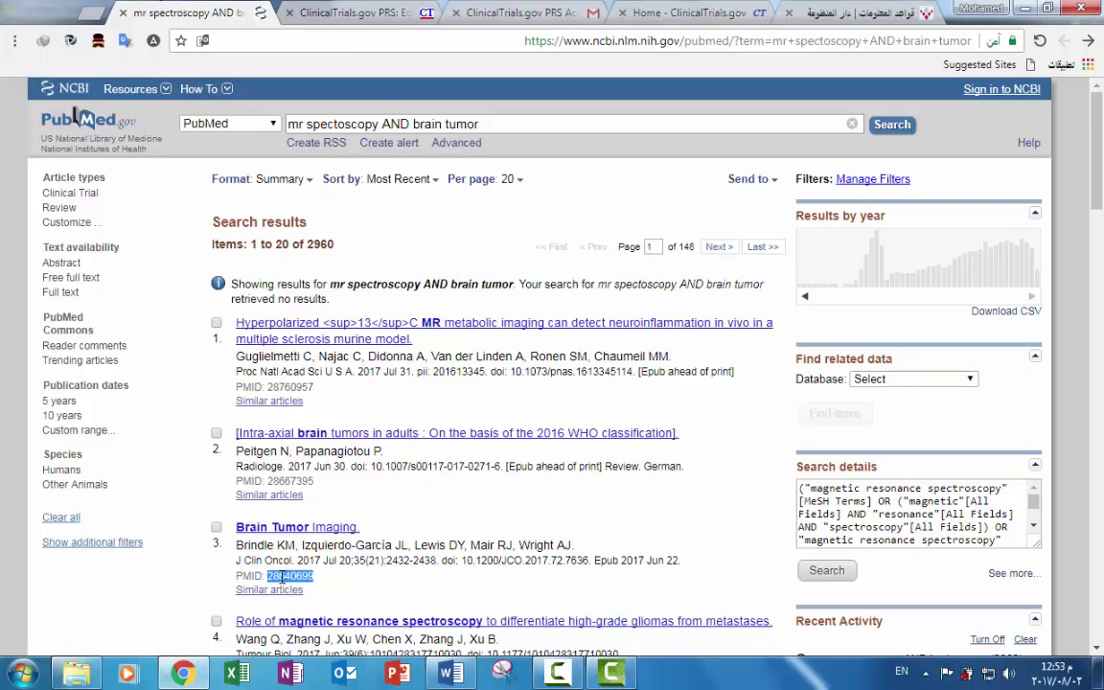
pyautogui.hotkey('ctrl', 'c')
pyautogui.click(356, 12)
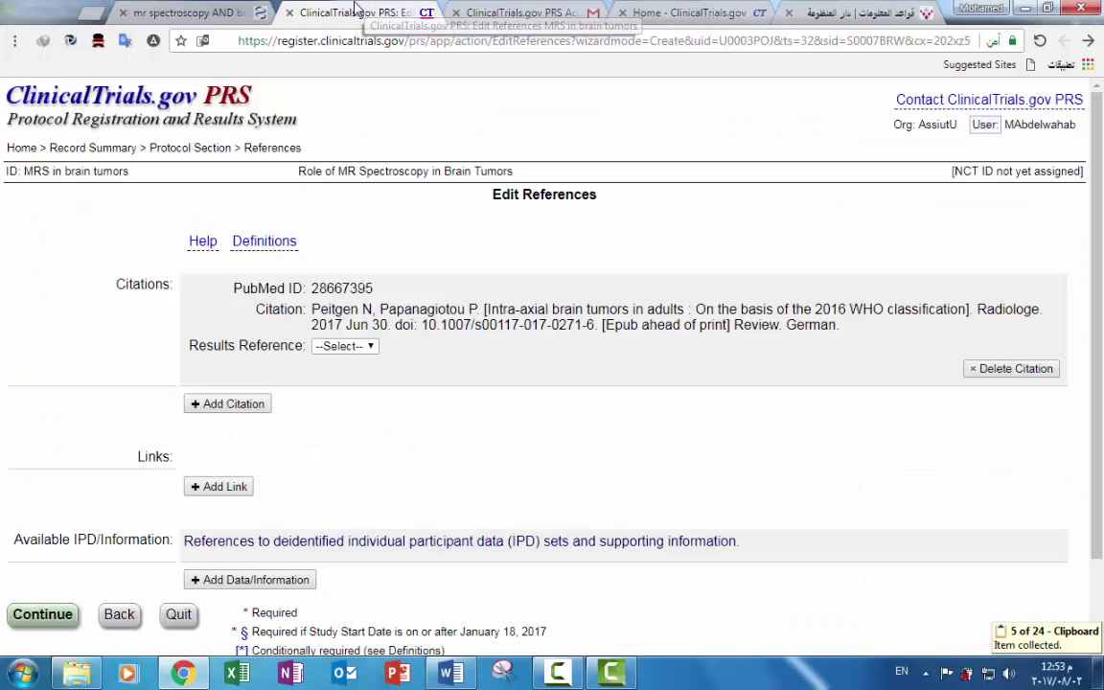
pyautogui.click(216, 404)
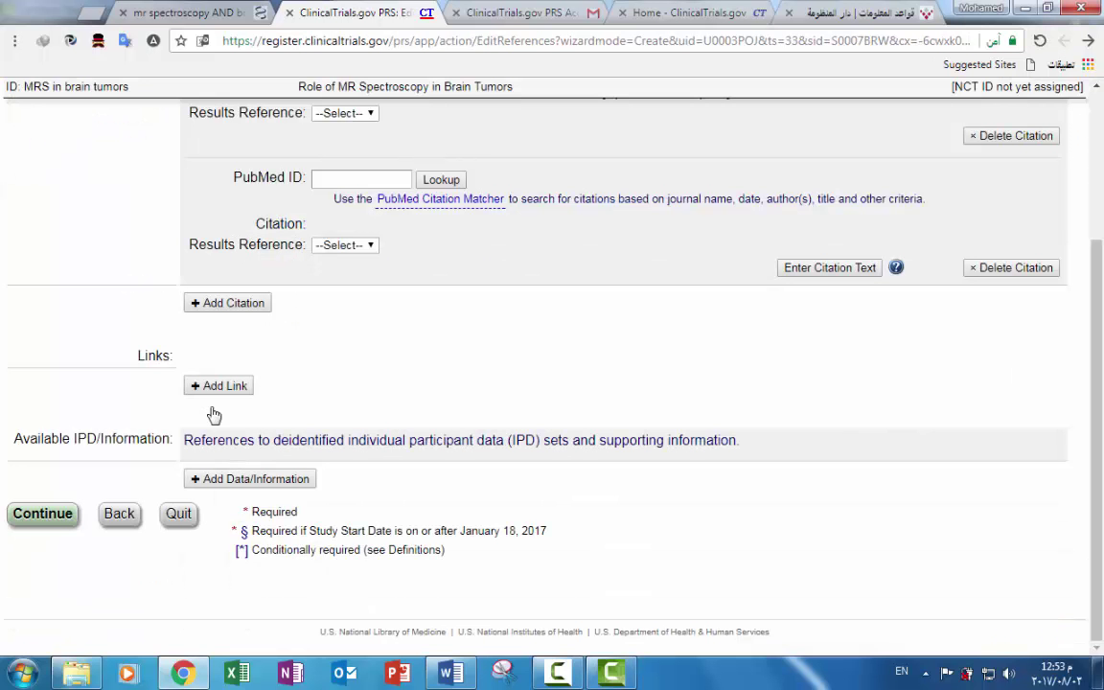
pyautogui.click(321, 179)
pyautogui.hotkey('ctrl', 'v')
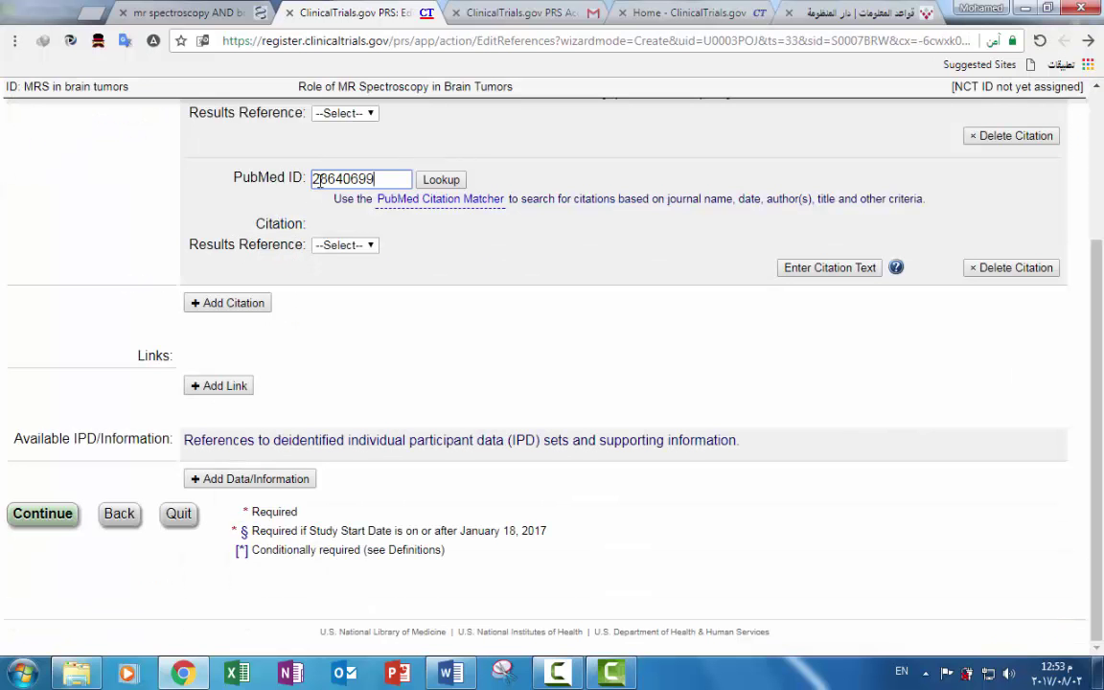
pyautogui.click(439, 187)
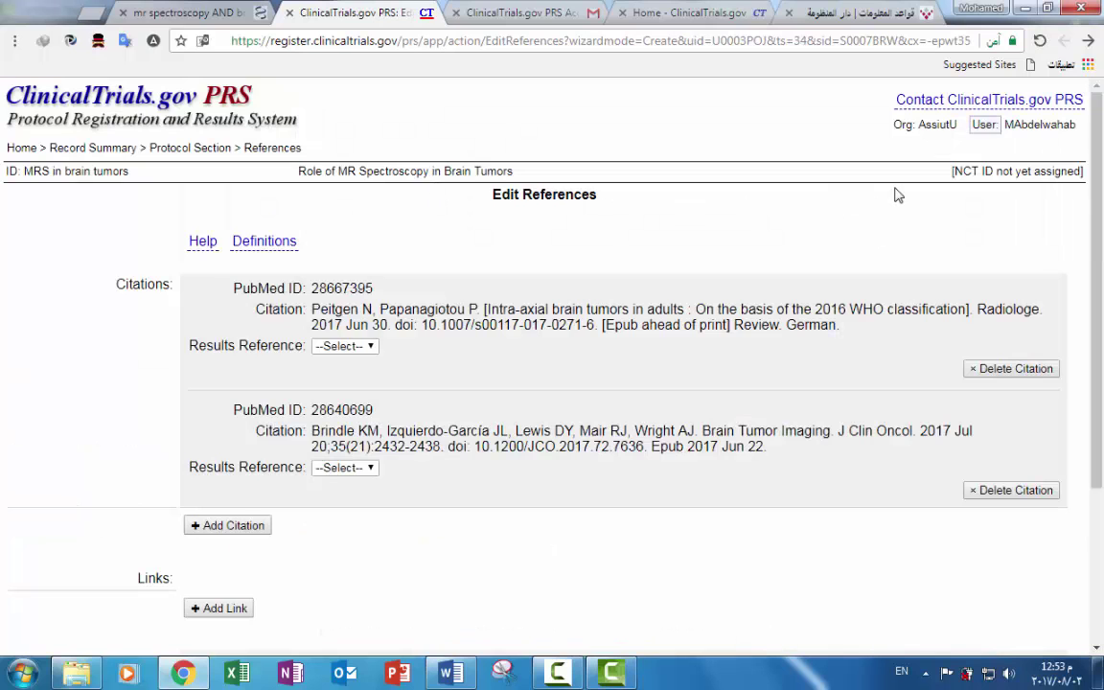
# Continue from the references page without adding links or IPD information, and acknowledge the end of protocol data entry.
pyautogui.scroll(-1, 1099, 201)
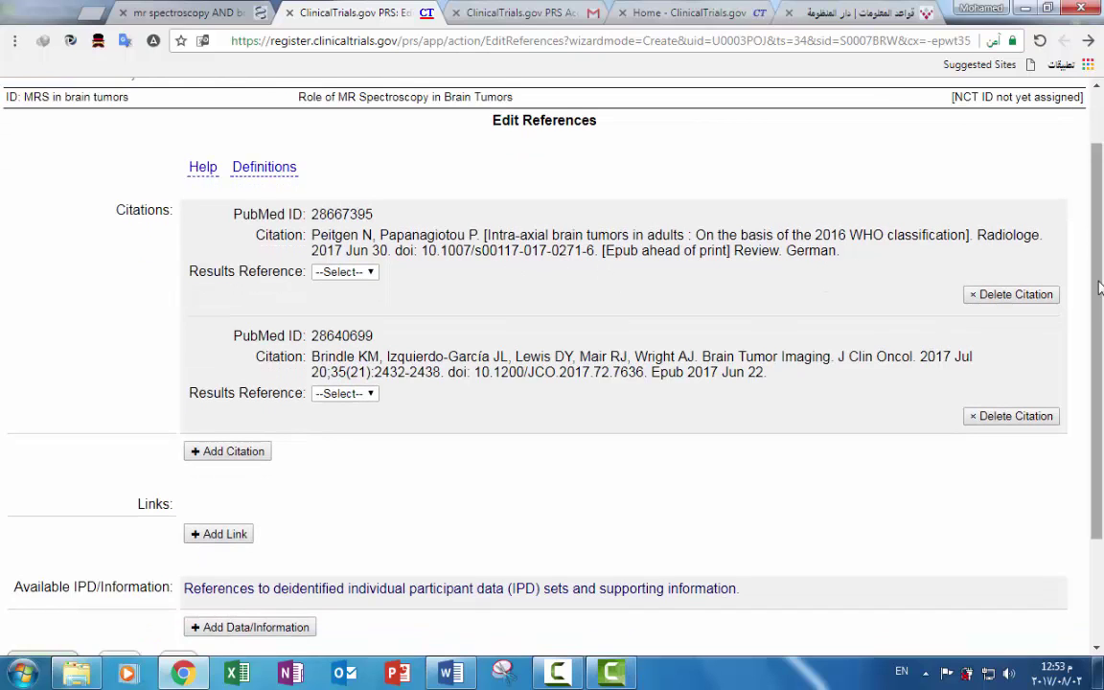
pyautogui.scroll(-2, 1099, 287)
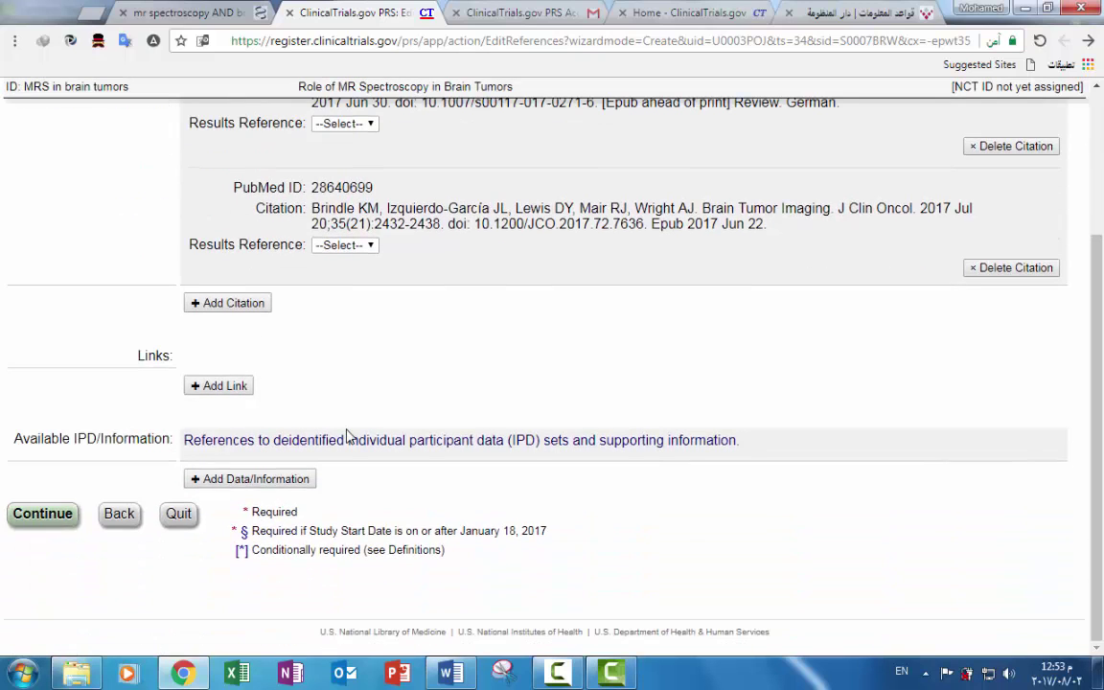
pyautogui.click(40, 515)
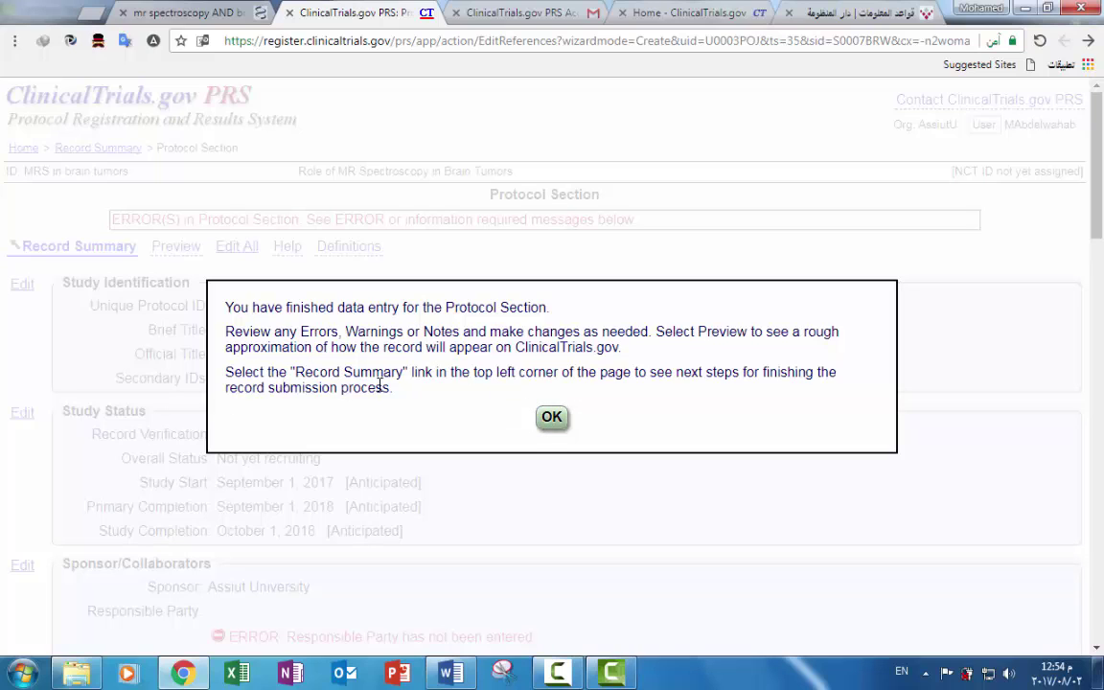
pyautogui.click(552, 418)
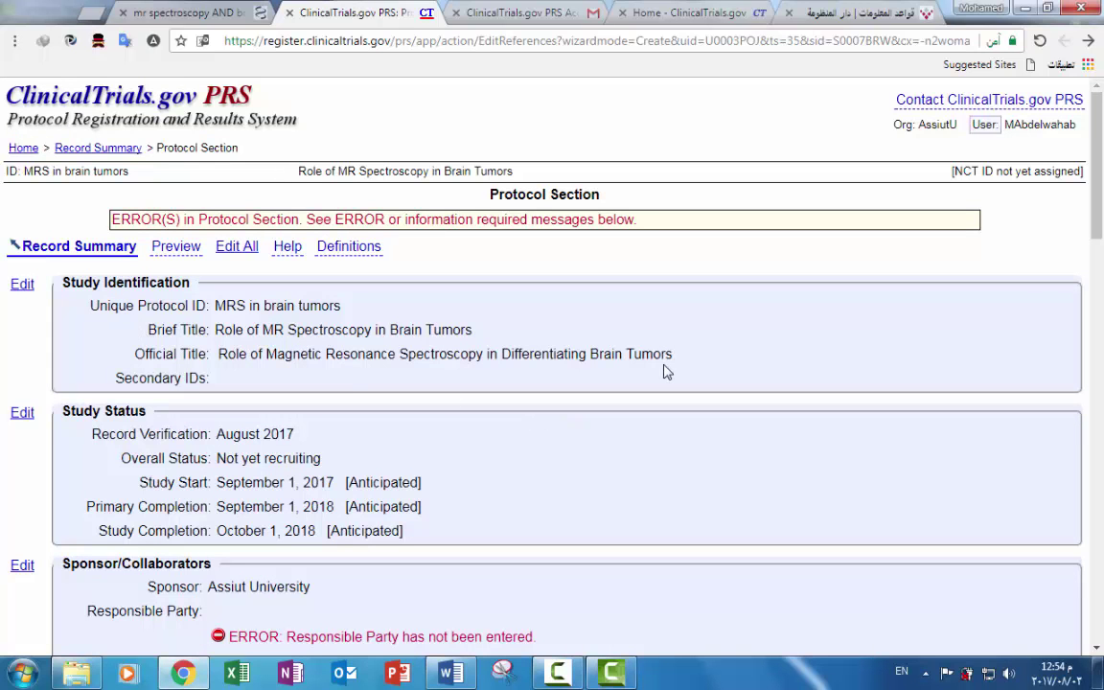
# Review the protocol section from study status through eligibility and contacts for error and missing-information messages.
pyautogui.scroll(-2, 554, 373)
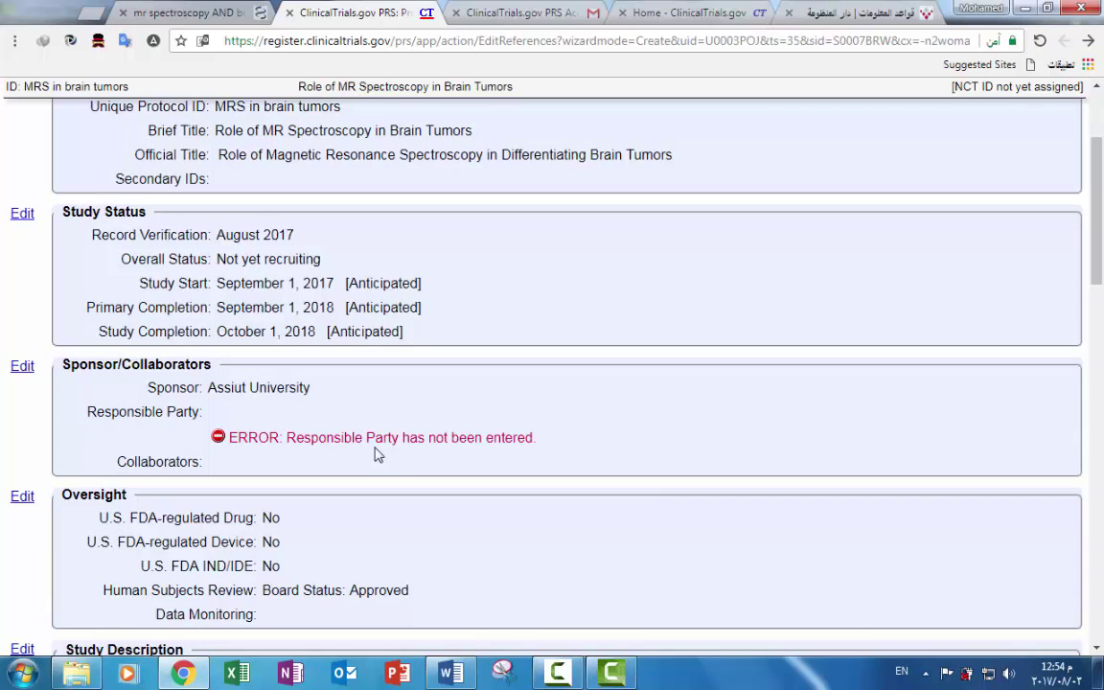
pyautogui.moveTo(1097, 288); pyautogui.dragTo(1095, 338)
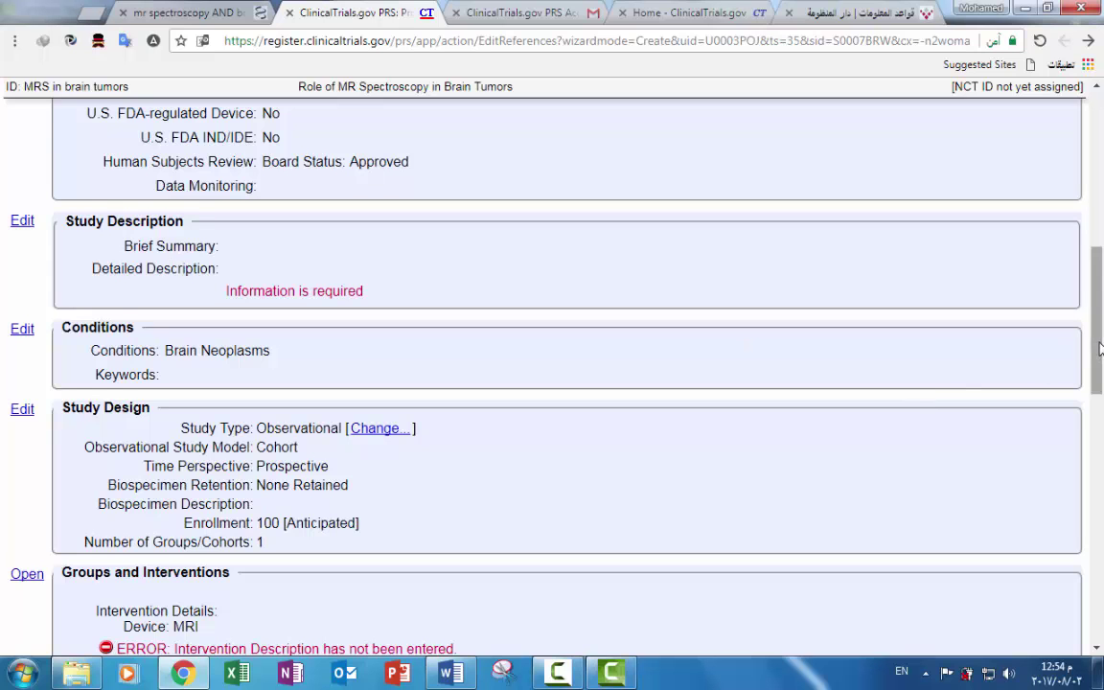
pyautogui.scroll(-2, 1099, 350)
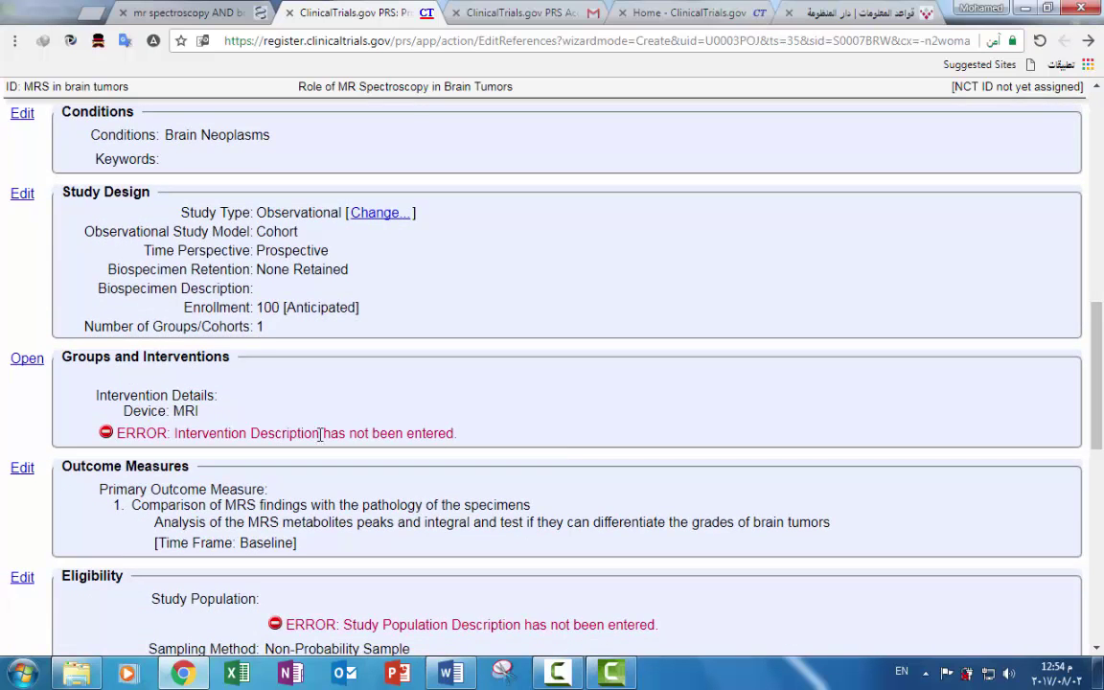
pyautogui.moveTo(1099, 370); pyautogui.dragTo(1100, 551)
pyautogui.scroll(9, 559, 365)
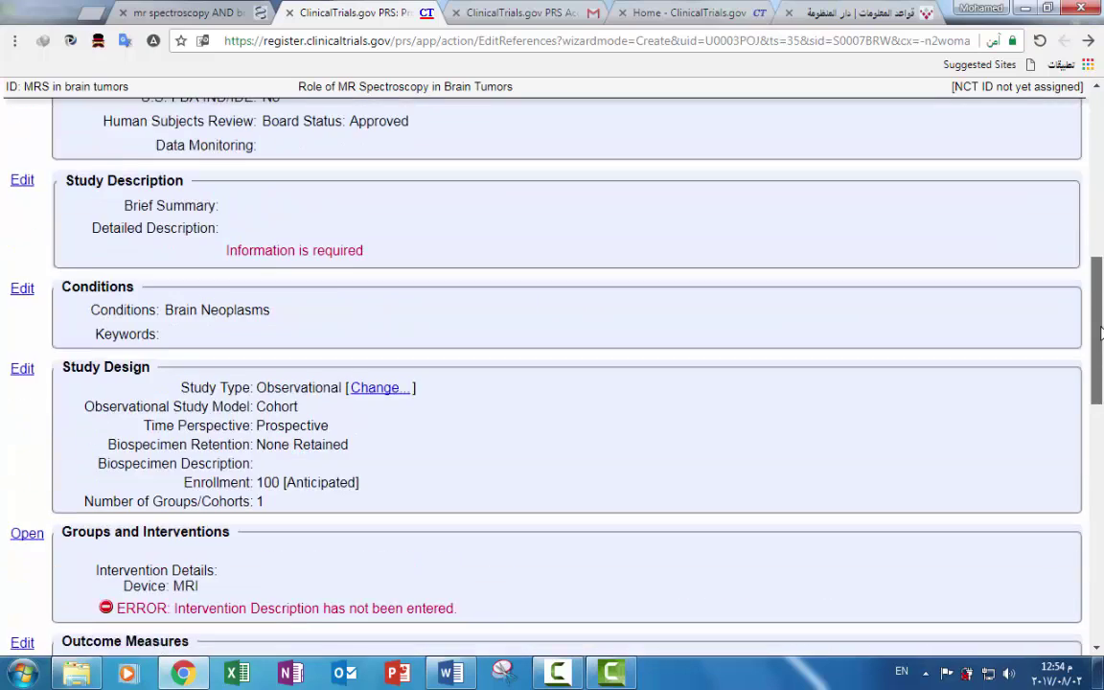
pyautogui.scroll(-5, 559, 366)
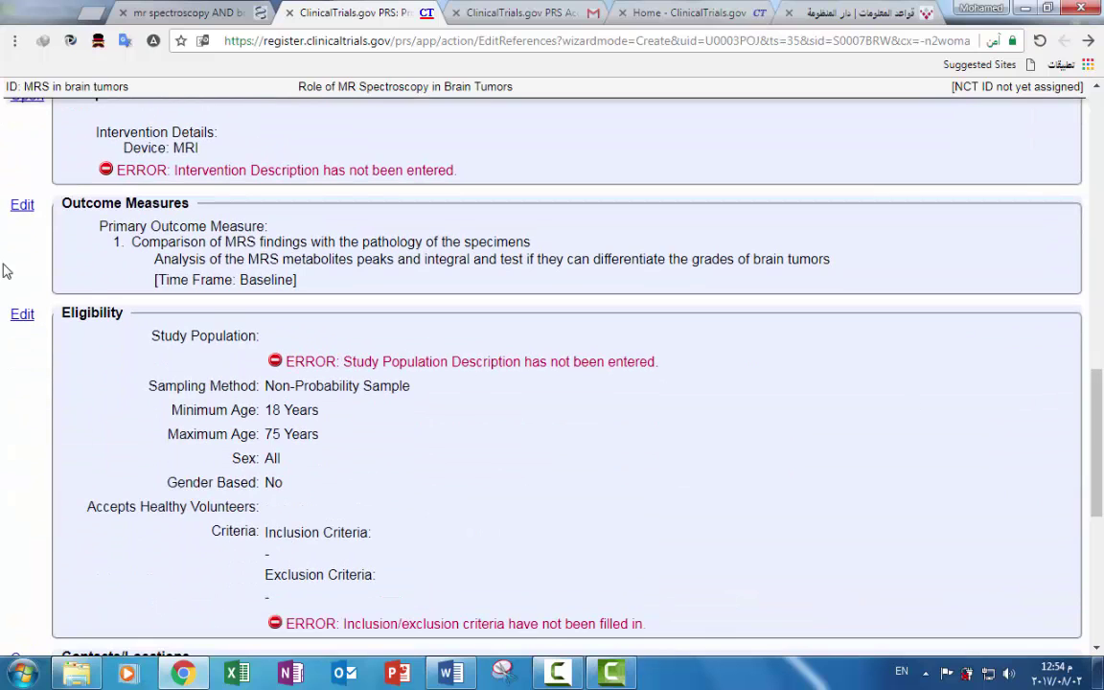
# Reopen the Eligibility section for editing, look over its fields, and return to the protocol section without changes.
pyautogui.click(21, 315)
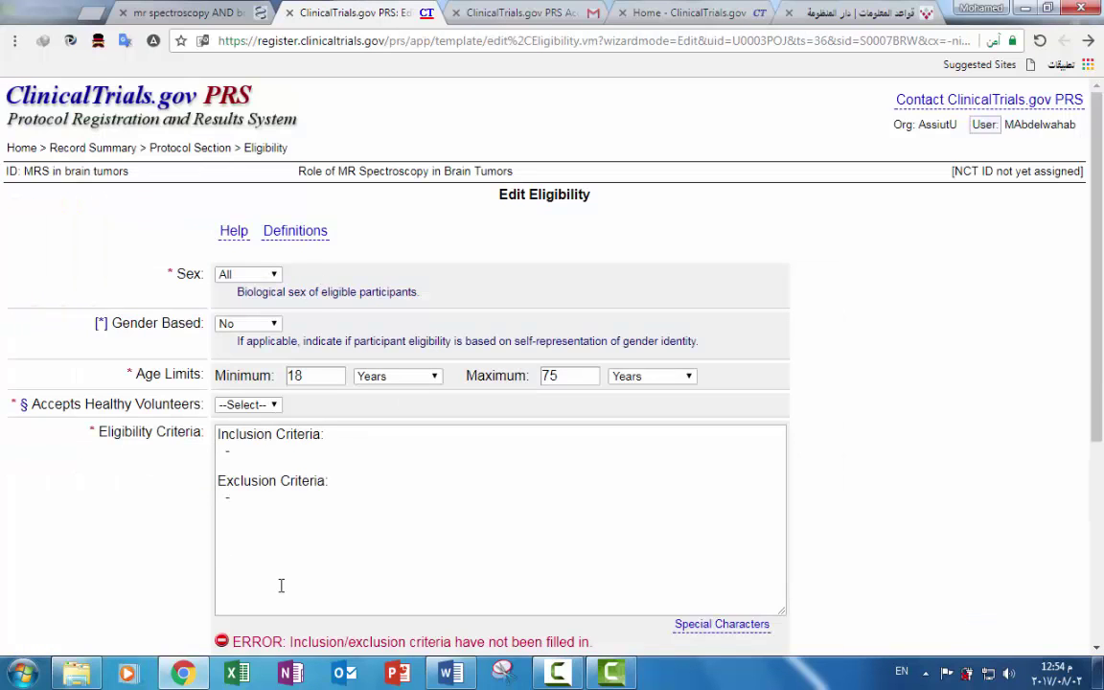
pyautogui.scroll(-3, 648, 422)
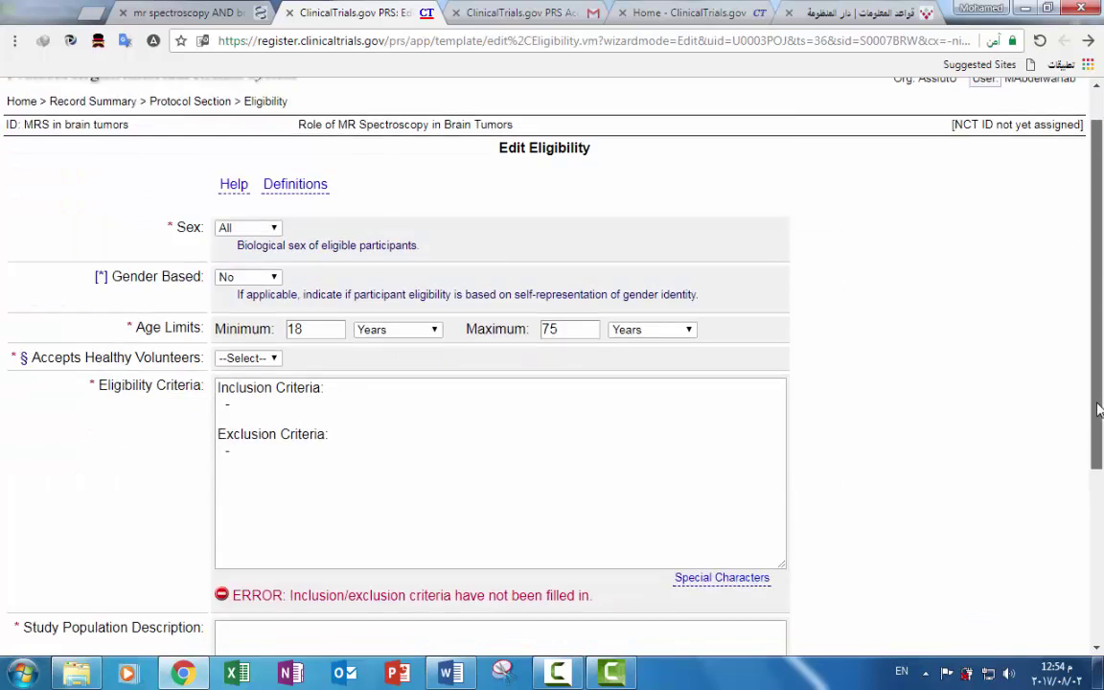
pyautogui.click(29, 575)
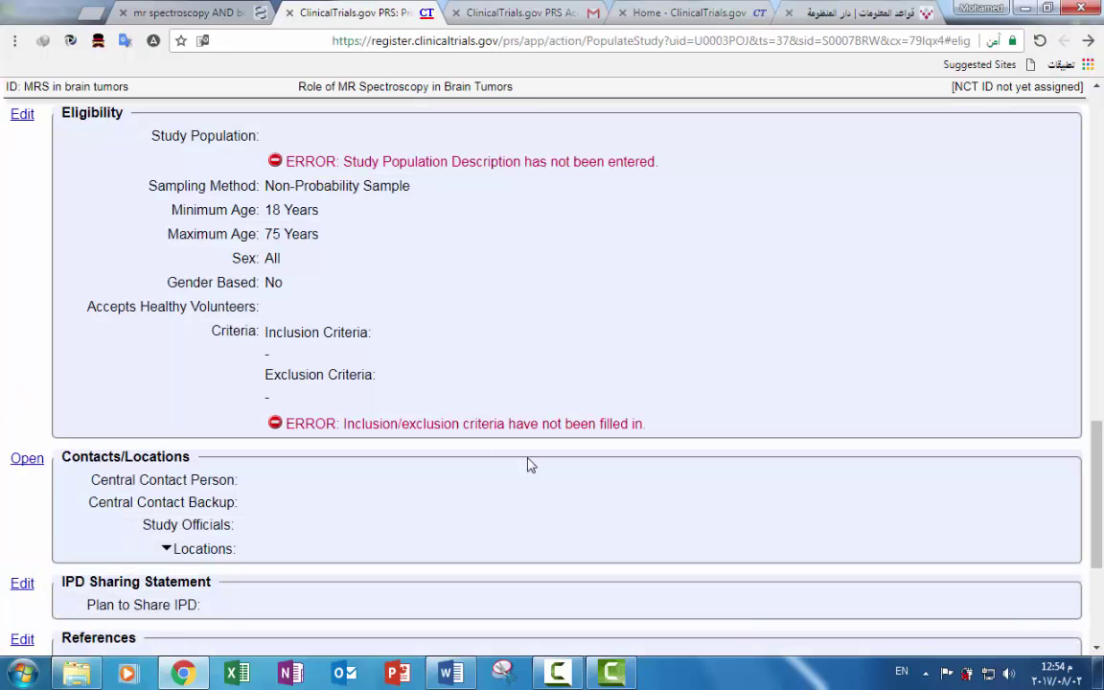
# Open the record summary to check the record's status and next step, and go back to the PRS home page.
pyautogui.moveTo(1099, 479); pyautogui.dragTo(1101, 170)
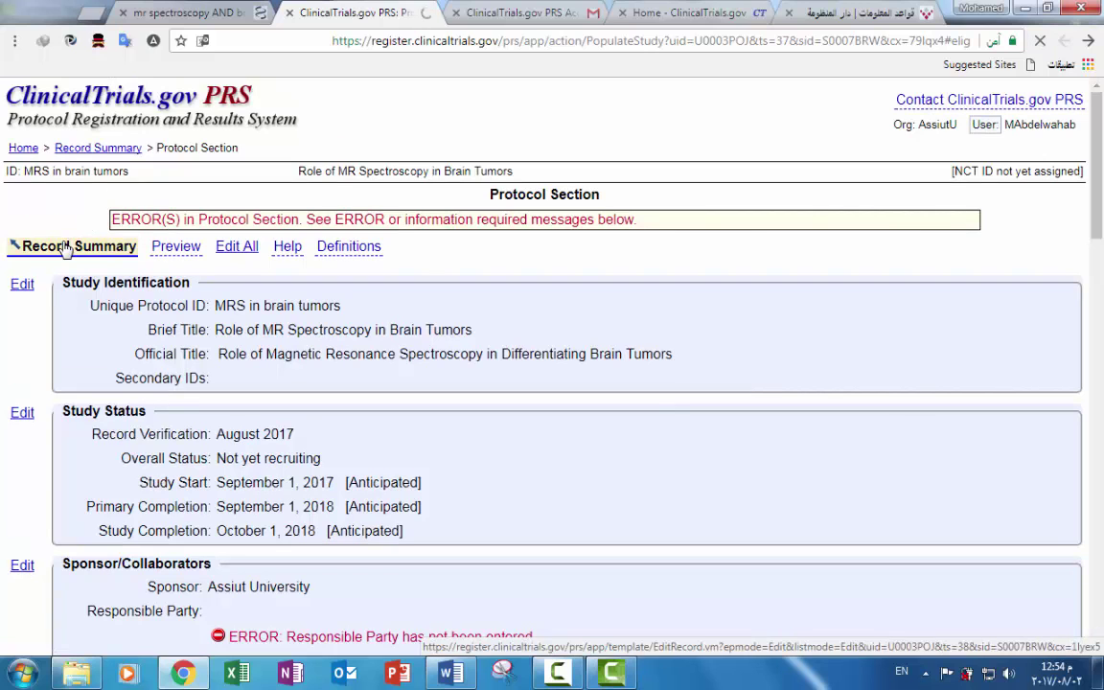
pyautogui.click(65, 247)
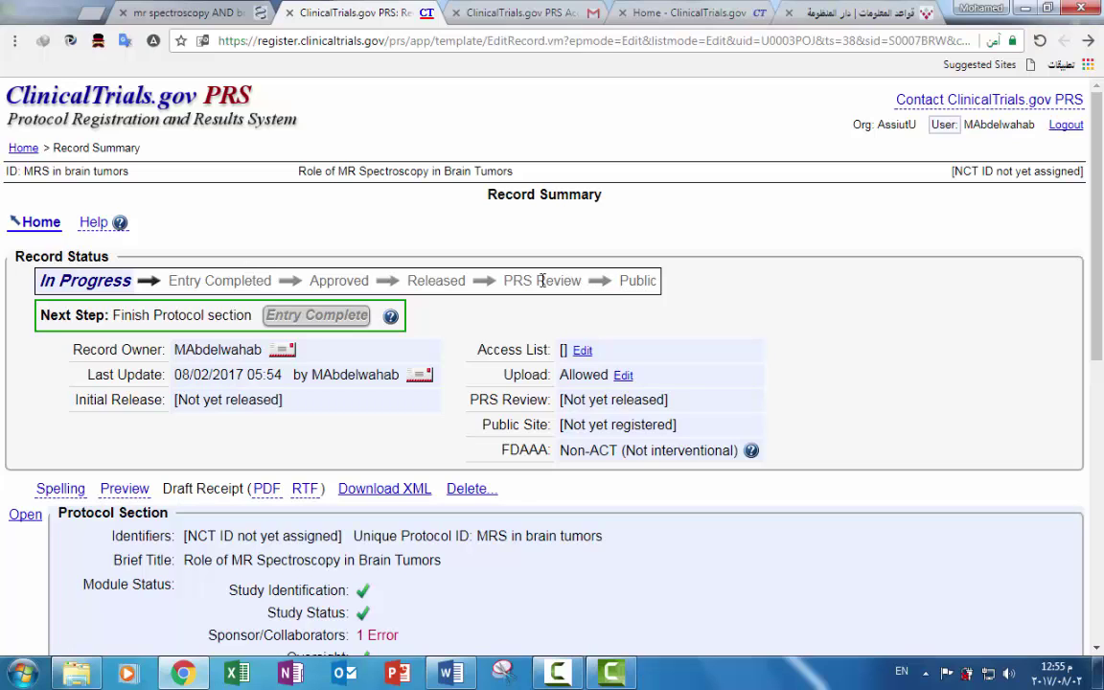
pyautogui.click(36, 228)
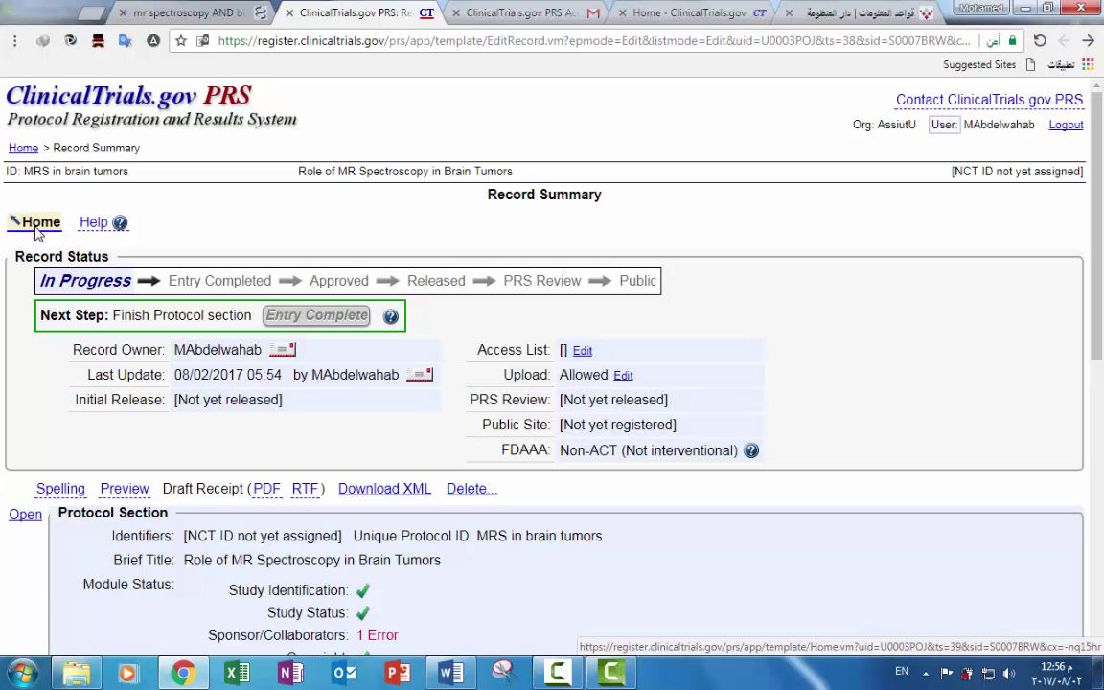